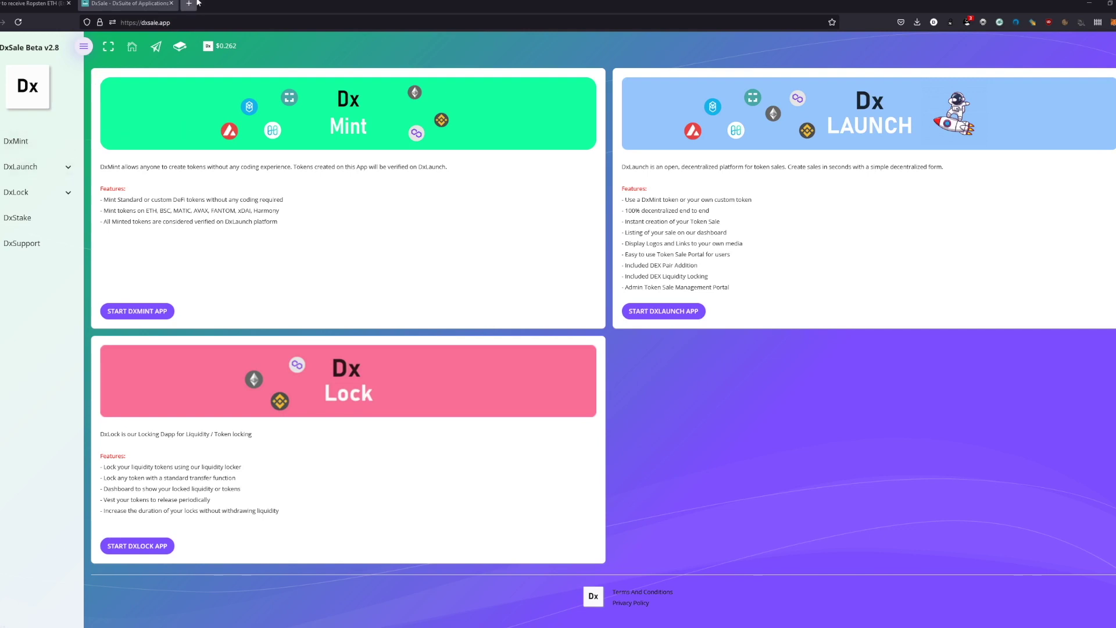
- Confirm the MetaMask wallet shows 10.1611 ETH on Ropsten, then bring up the AlphaWallet Ropsten ETH guide
click(154, 22)
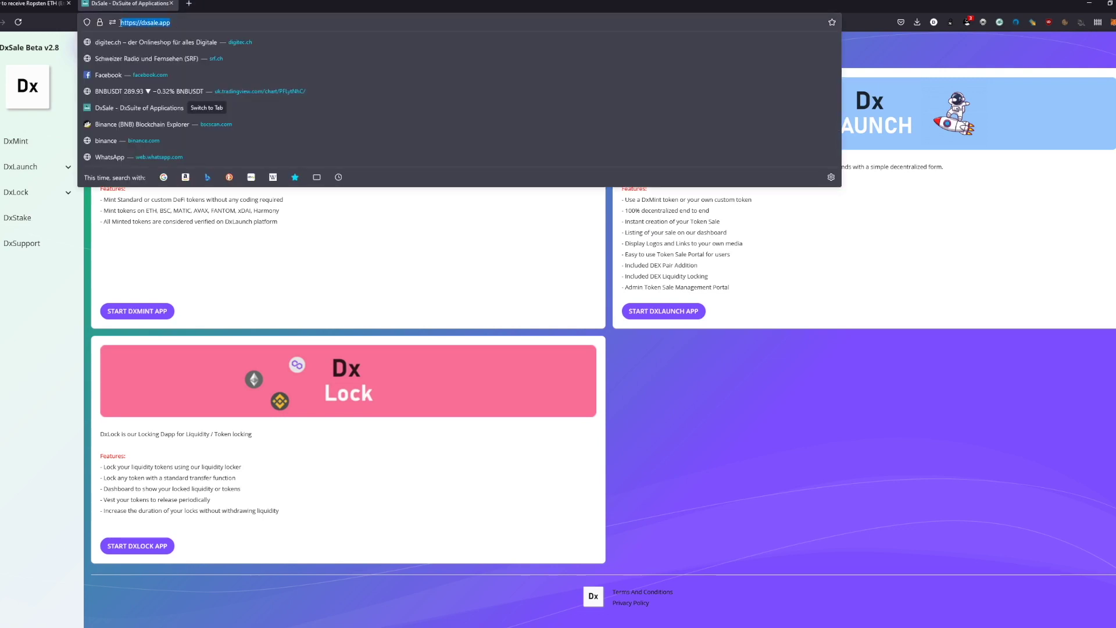
click(1111, 22)
click(1110, 23)
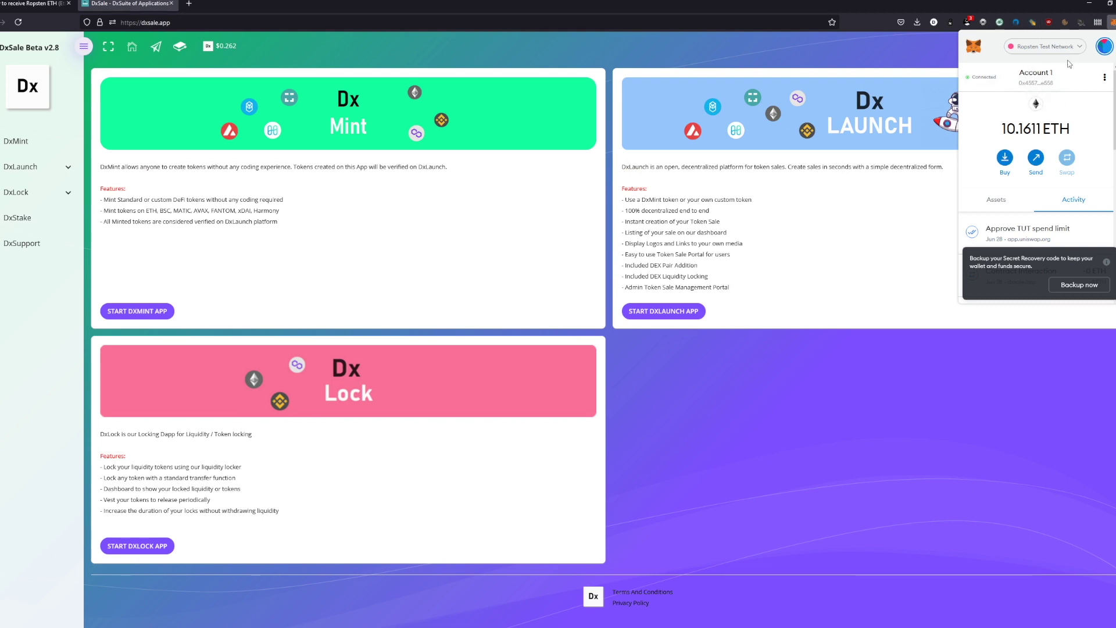
click(1046, 47)
click(1046, 46)
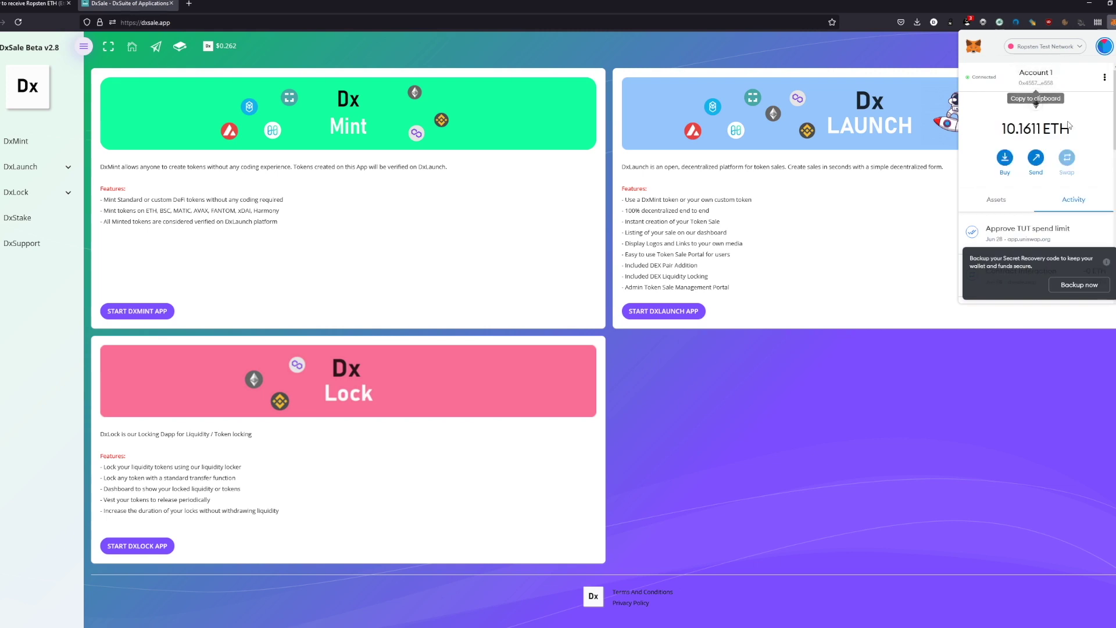
click(34, 3)
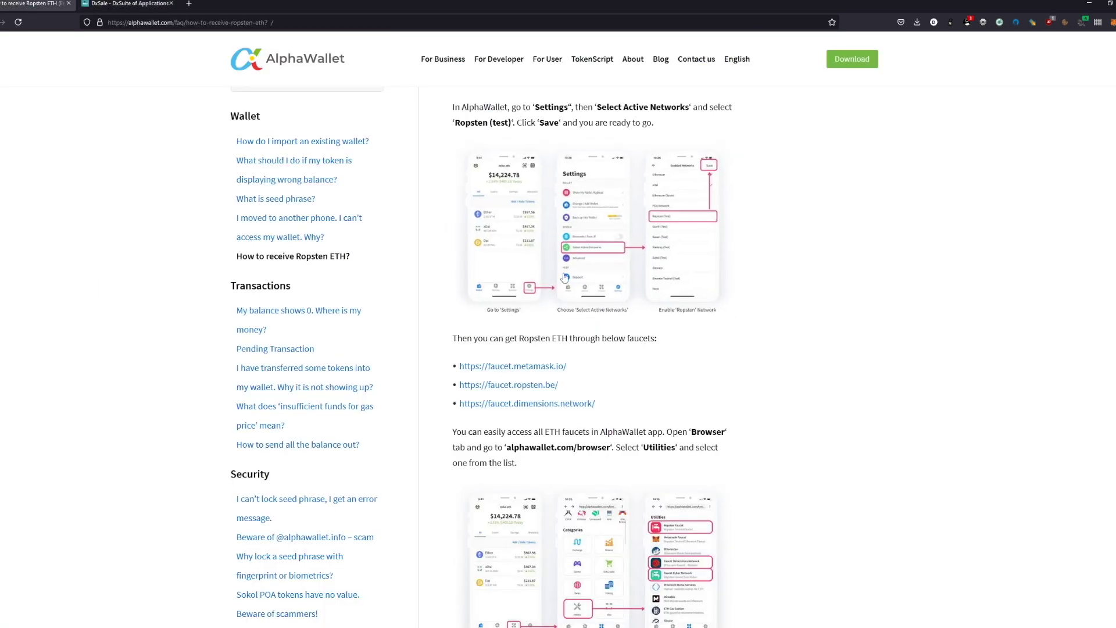
- Open the faucet.ropsten.be link in a new tab, view the Ropsten faucet, then close it
right_click(533, 384)
click(532, 386)
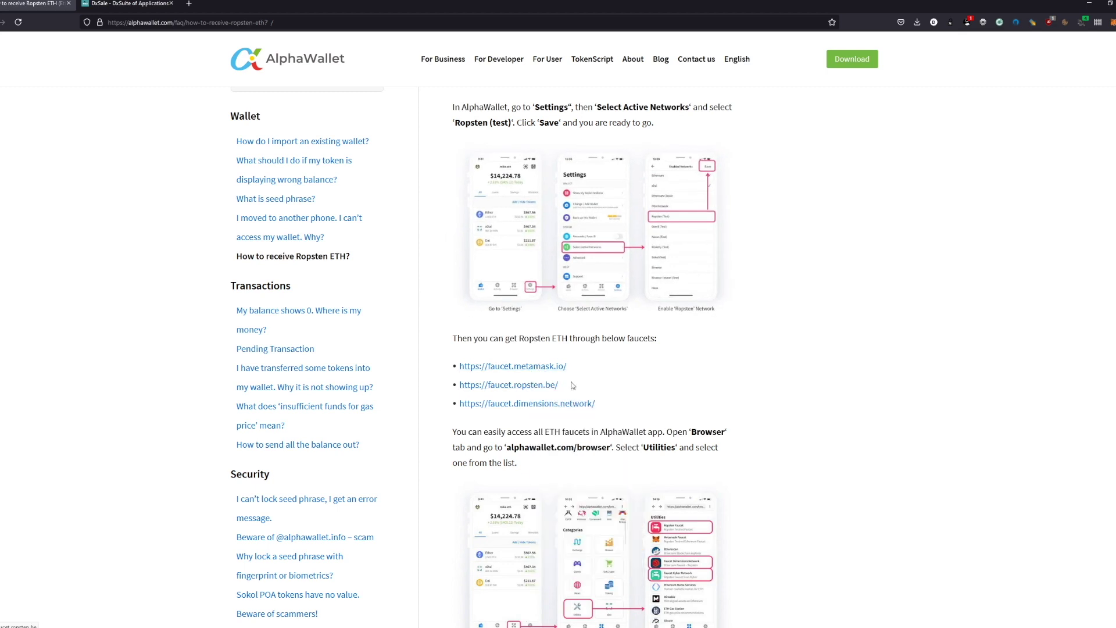
right_click(535, 389)
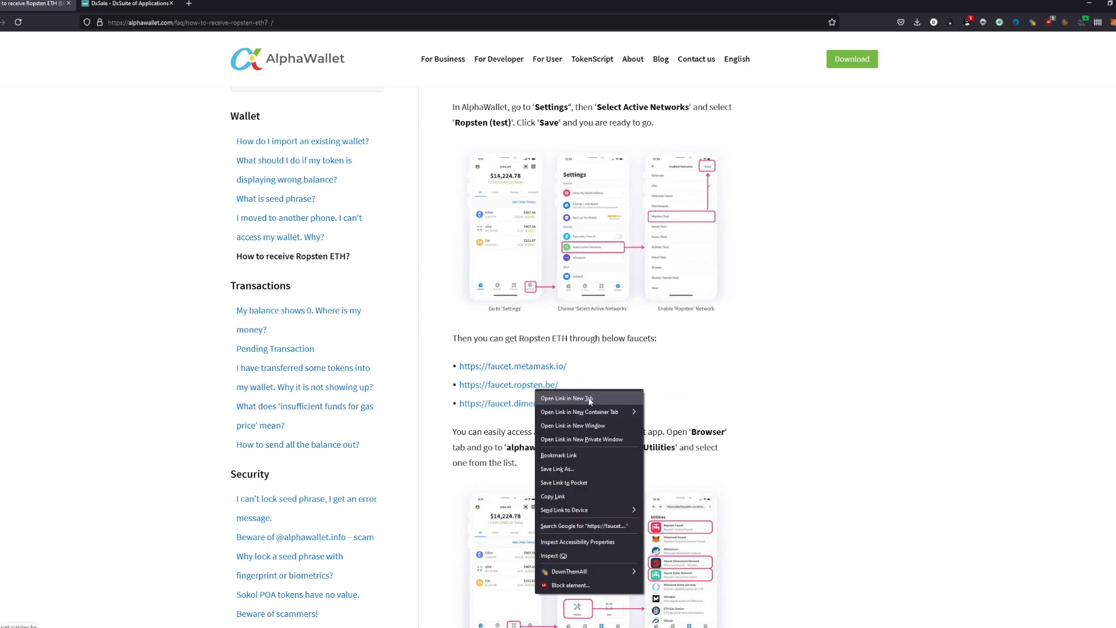
click(567, 398)
click(102, 3)
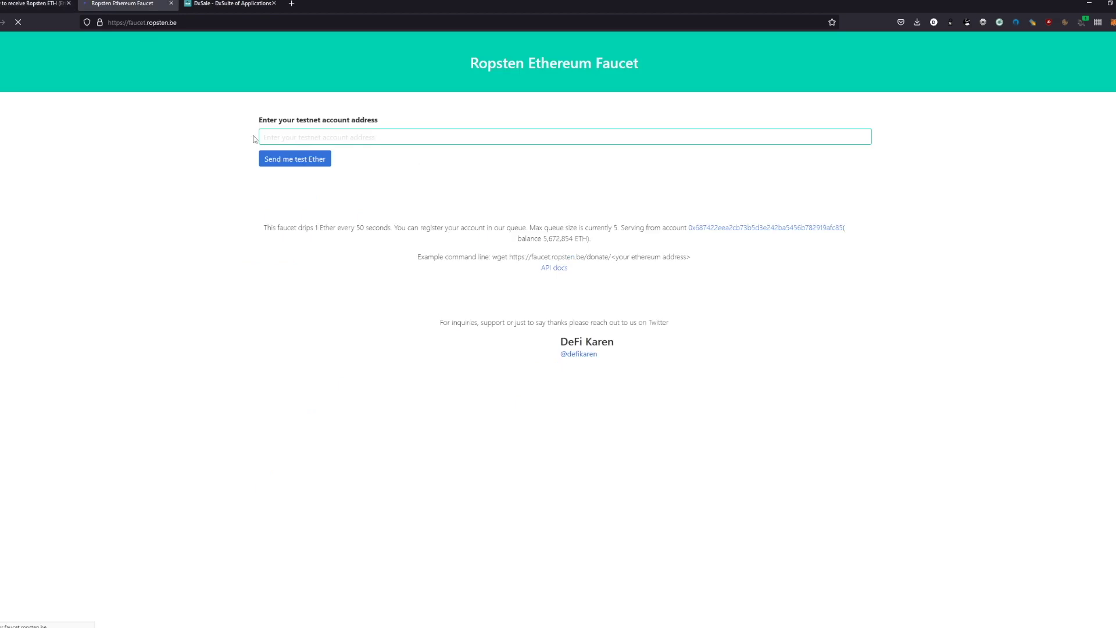
click(171, 2)
- In DxMint, choose Liquidity Generator Token as the token type
click(133, 3)
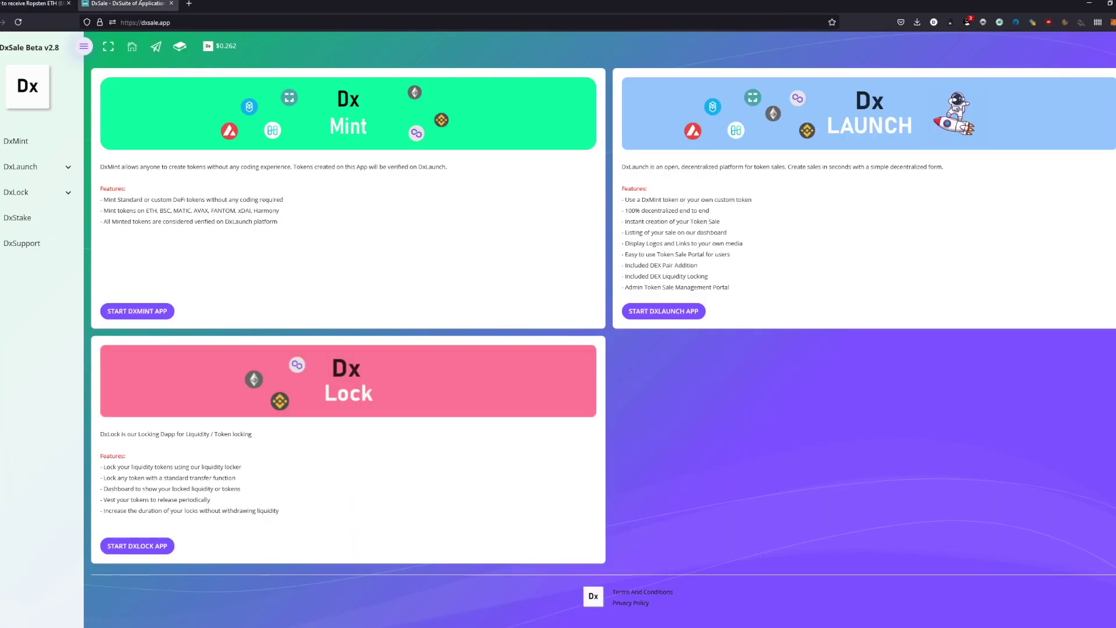
click(52, 140)
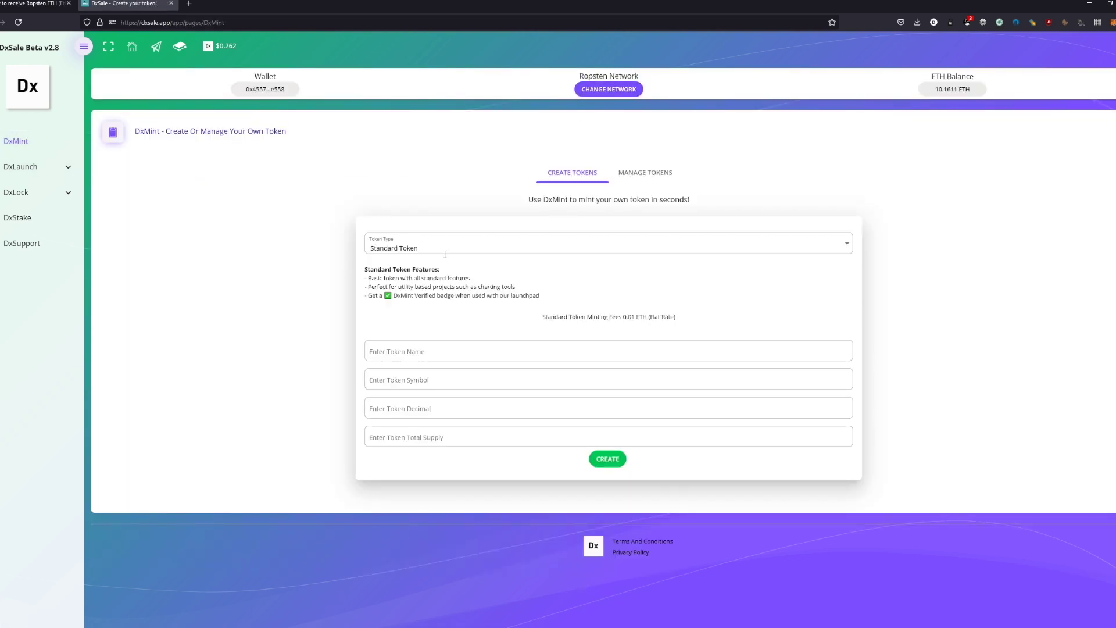
click(839, 247)
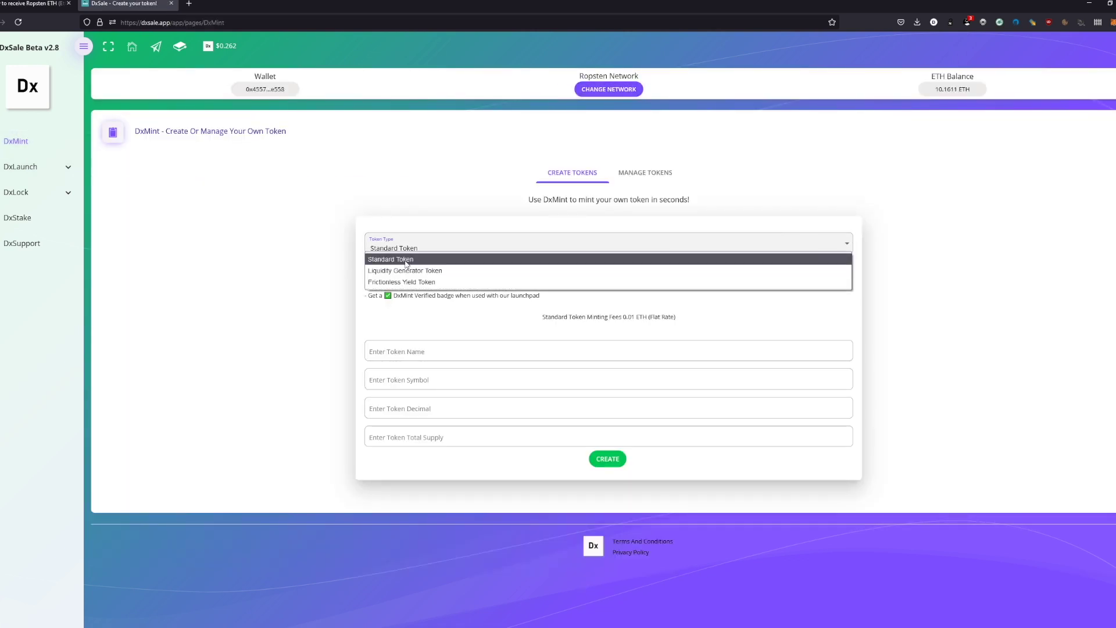
click(446, 273)
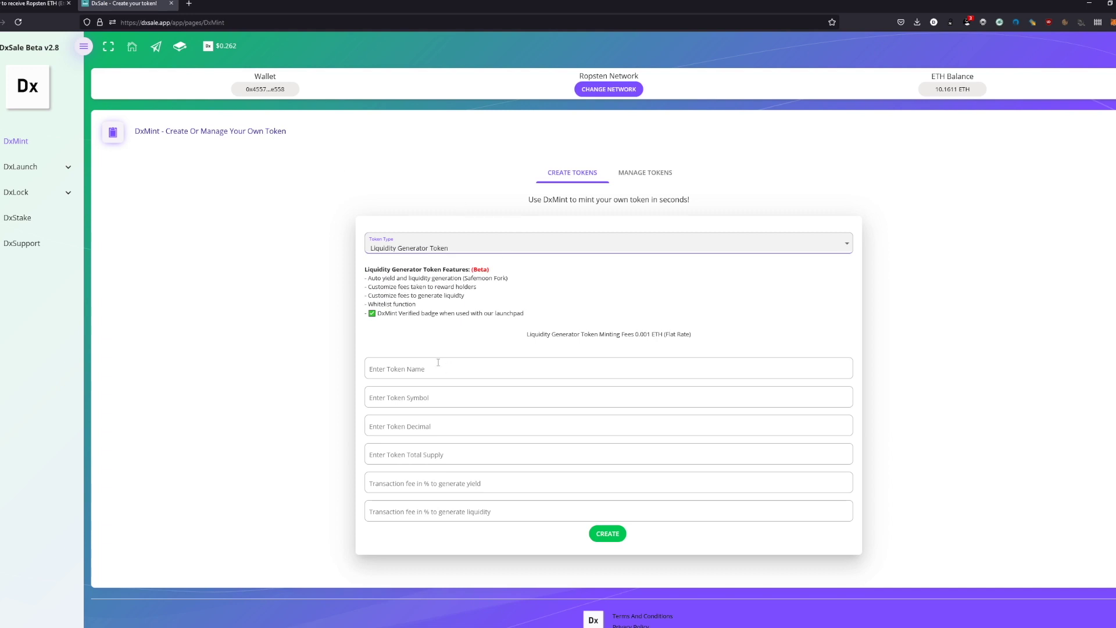
drag(446, 269, 455, 269)
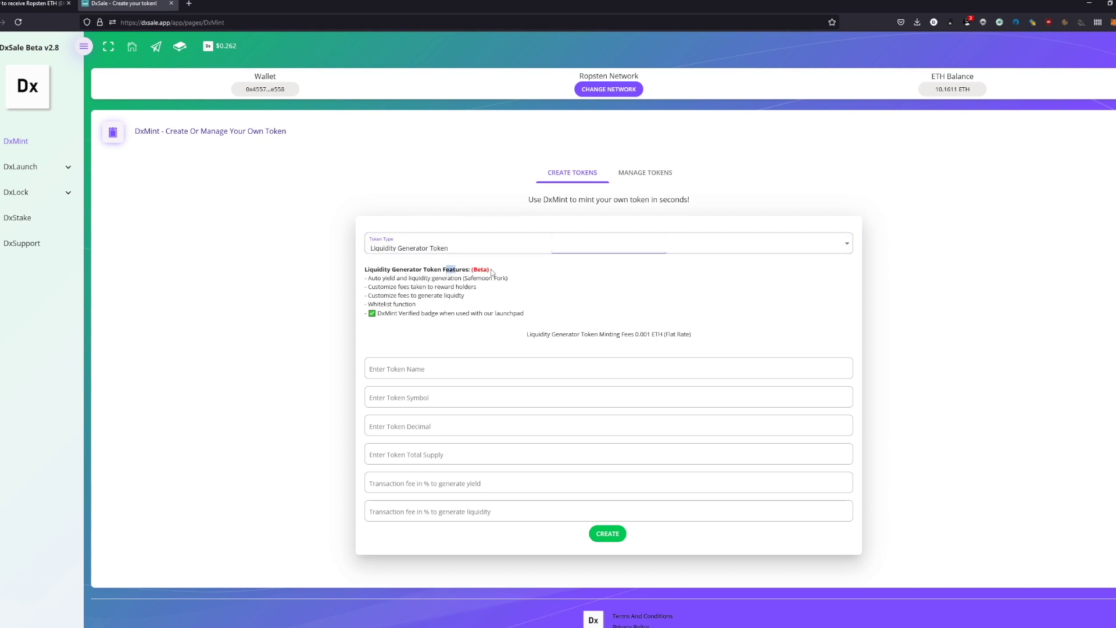
- Search 'safe' on bscscan.com and open the SafeMoon token page, then return to DxMint
click(189, 4)
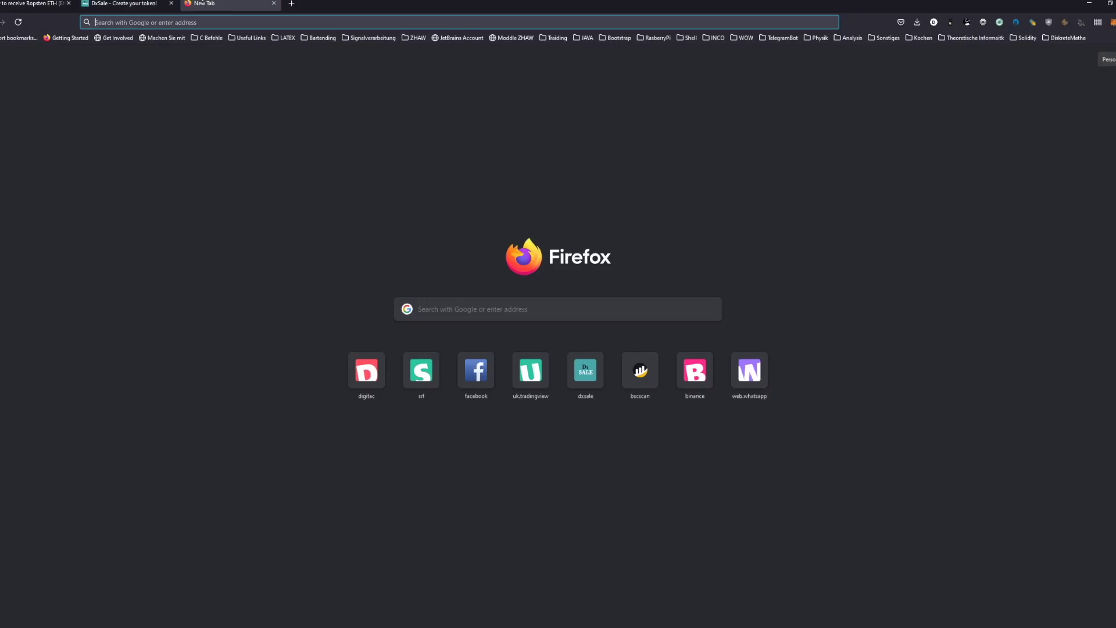
text(bscscan.com)
click(168, 43)
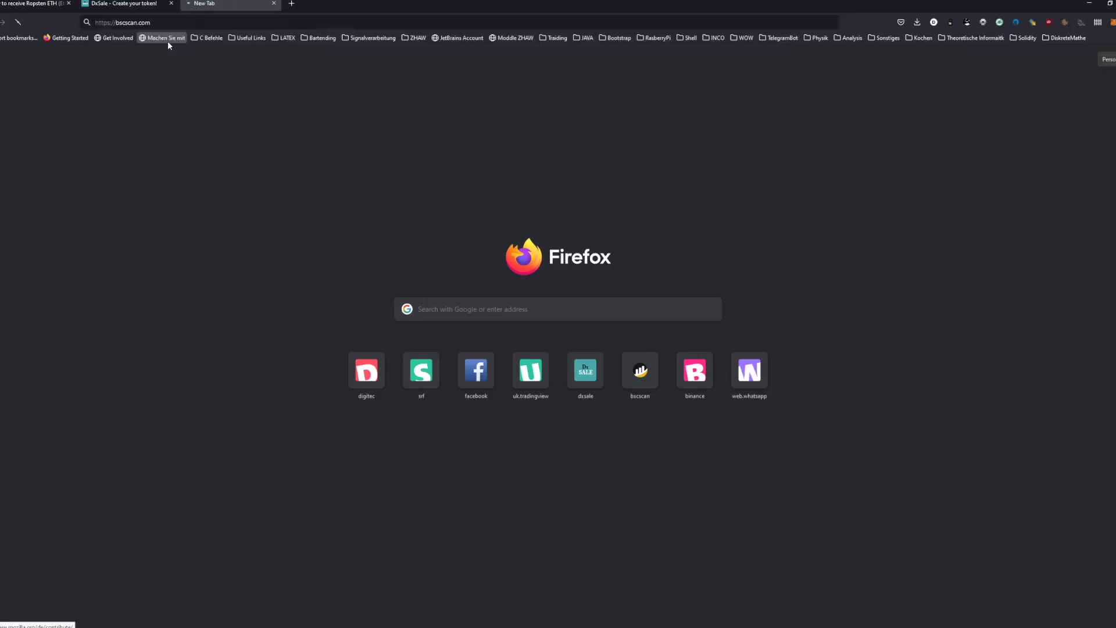
click(360, 112)
text(saf)
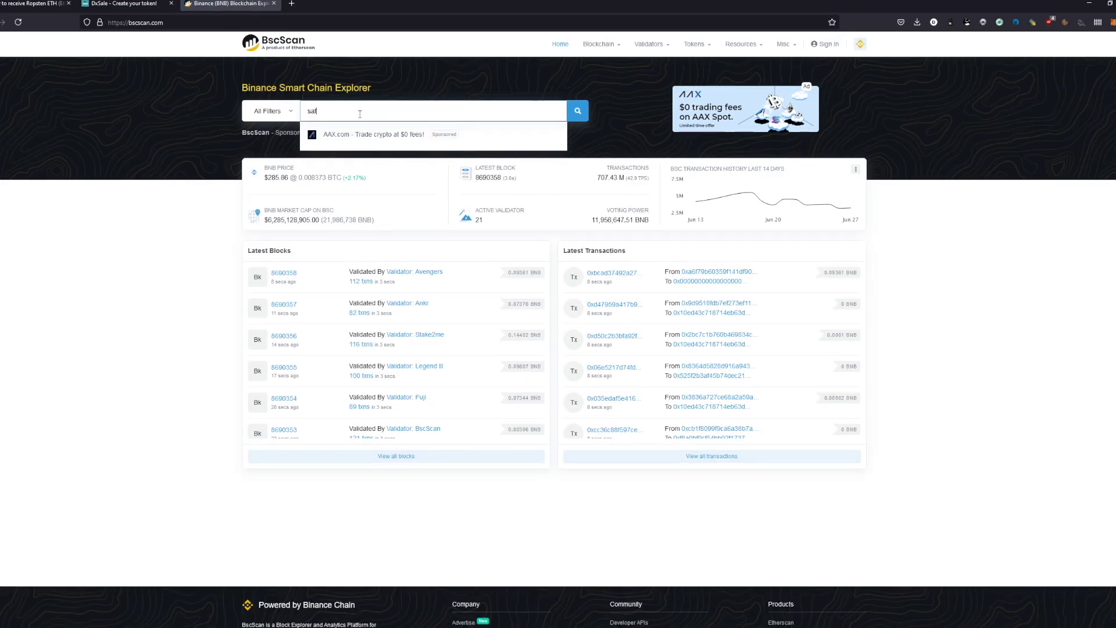
text(e)
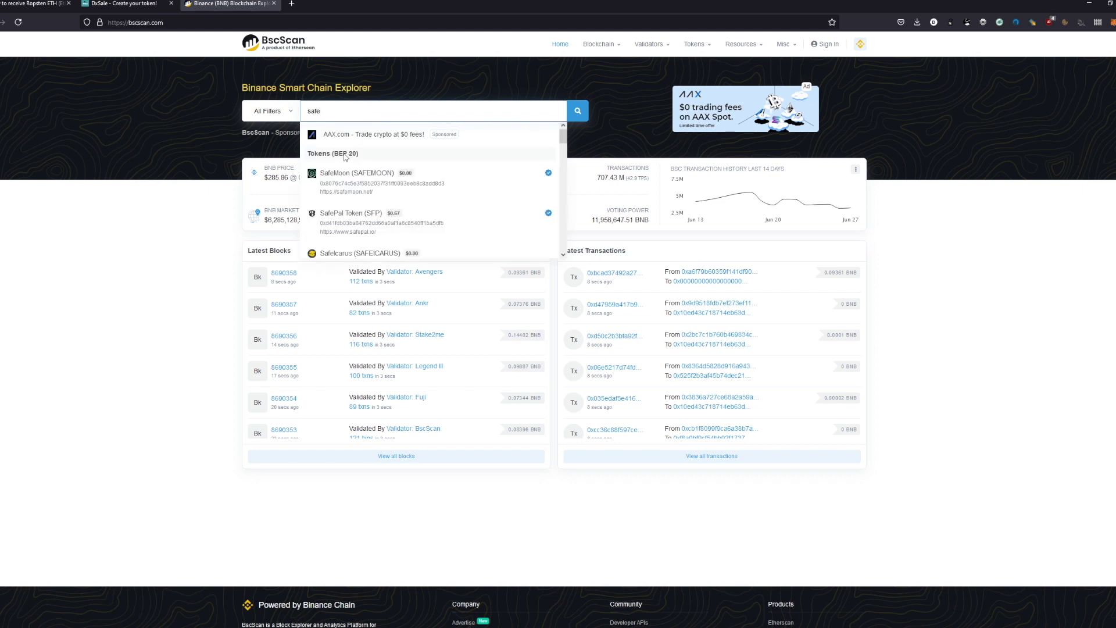
click(352, 175)
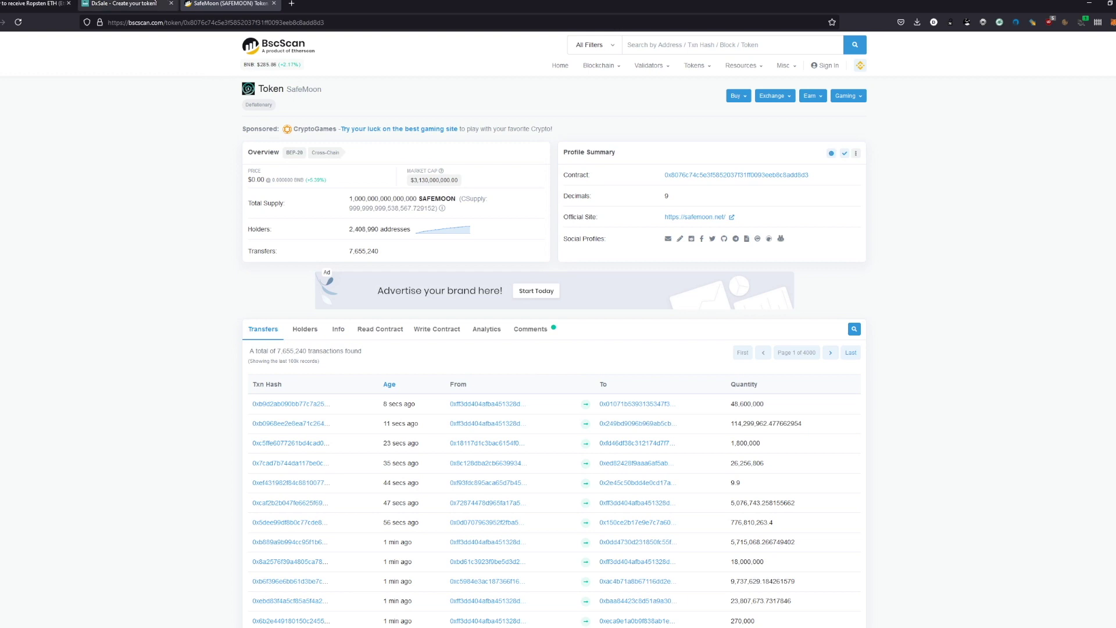
click(125, 3)
right_click(28, 80)
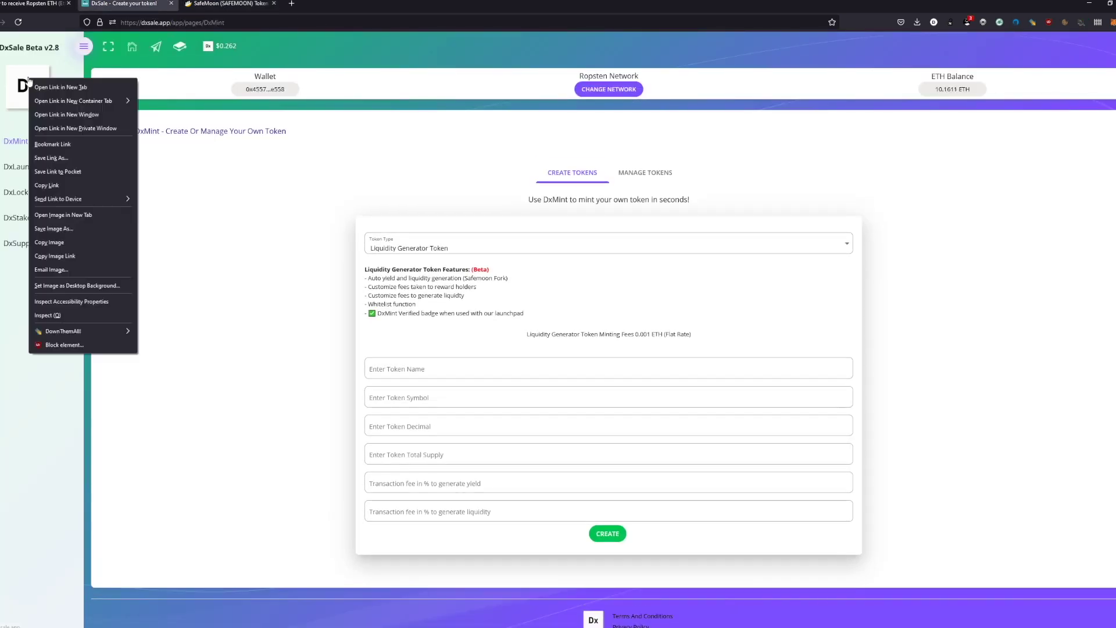
click(56, 87)
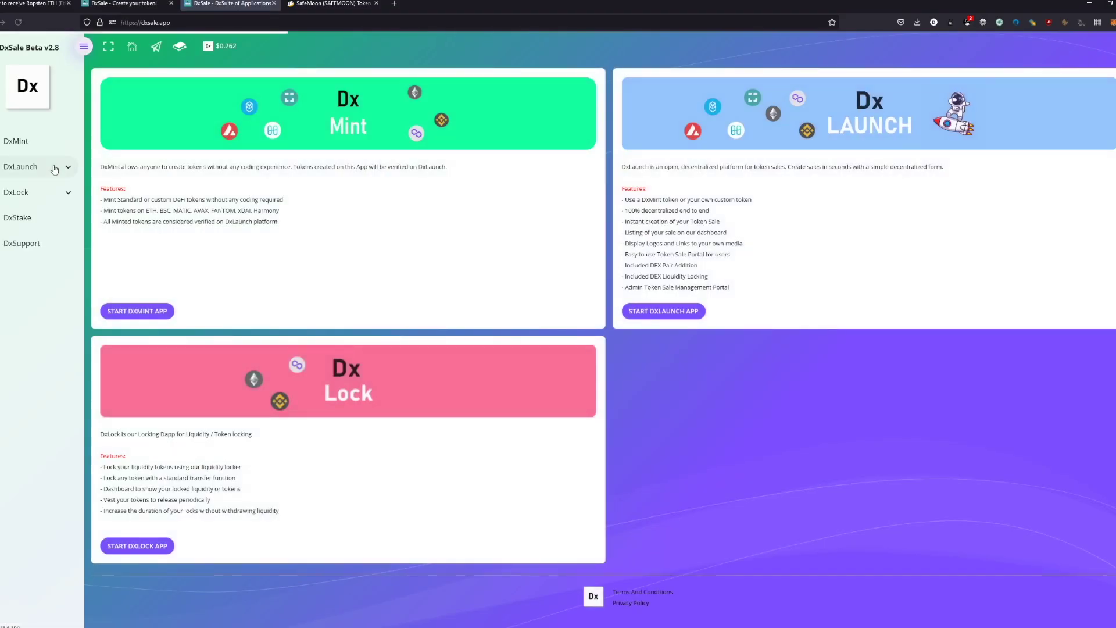
click(54, 167)
click(18, 208)
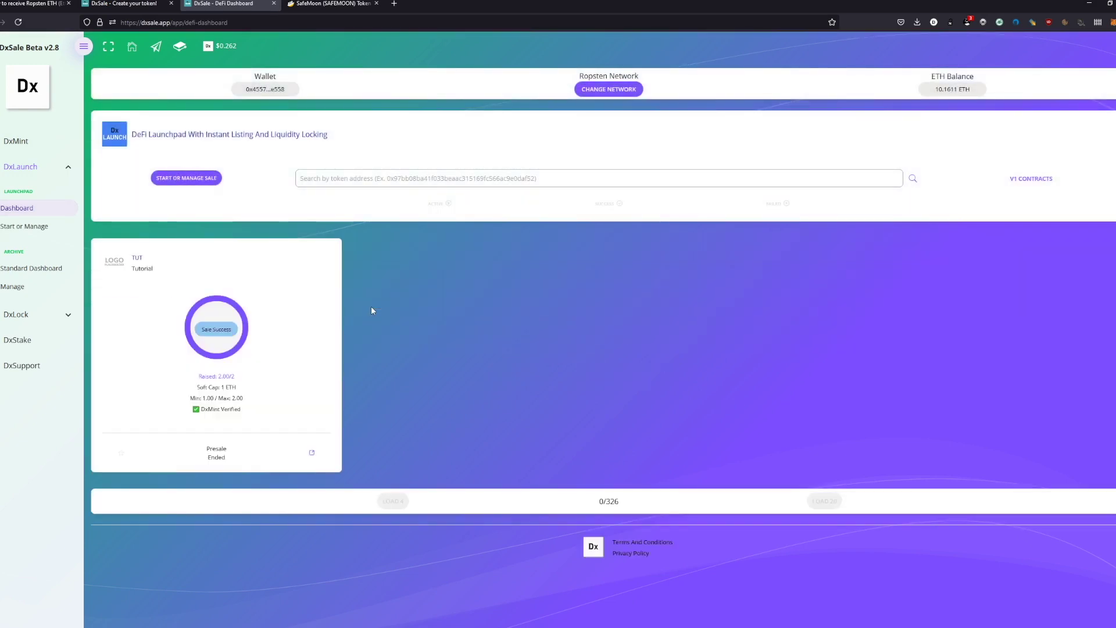
click(282, 345)
click(474, 222)
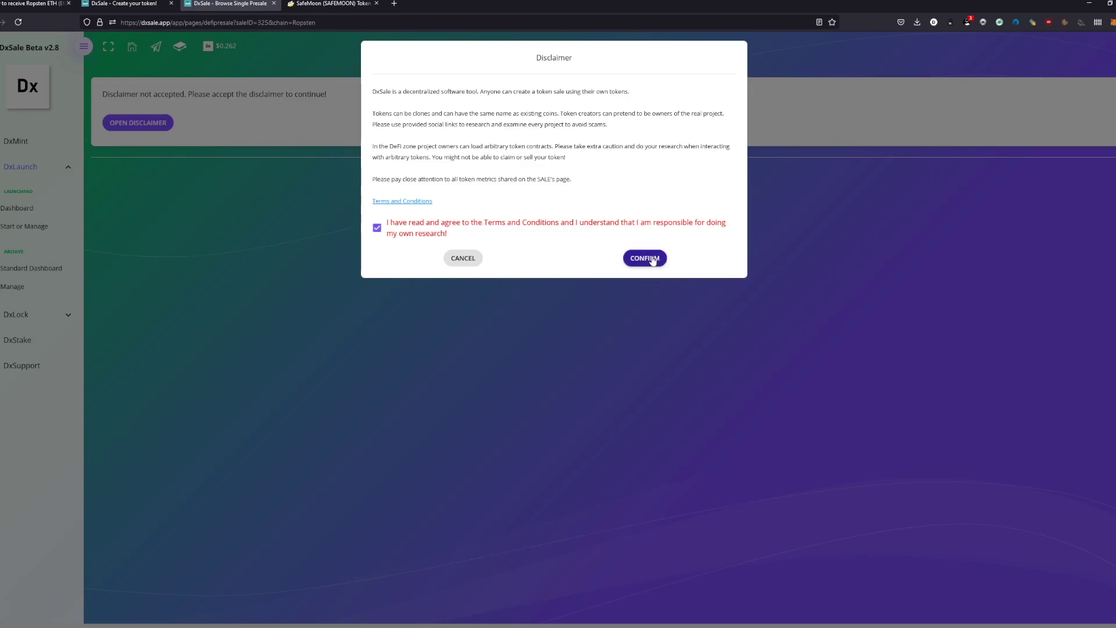
click(645, 258)
double_click(306, 22)
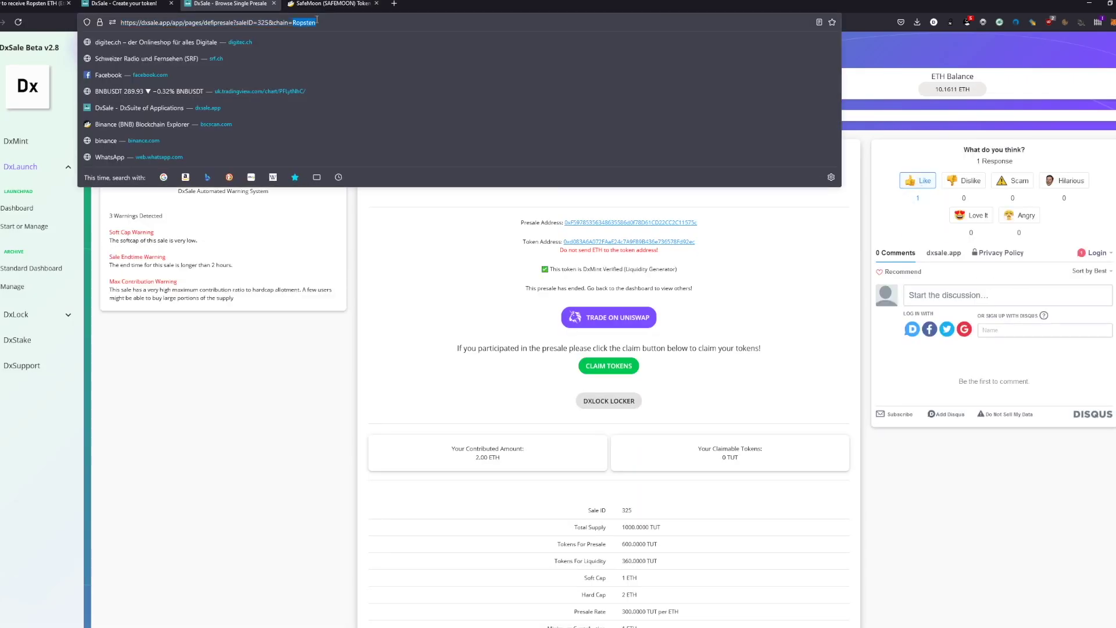
text(bsc)
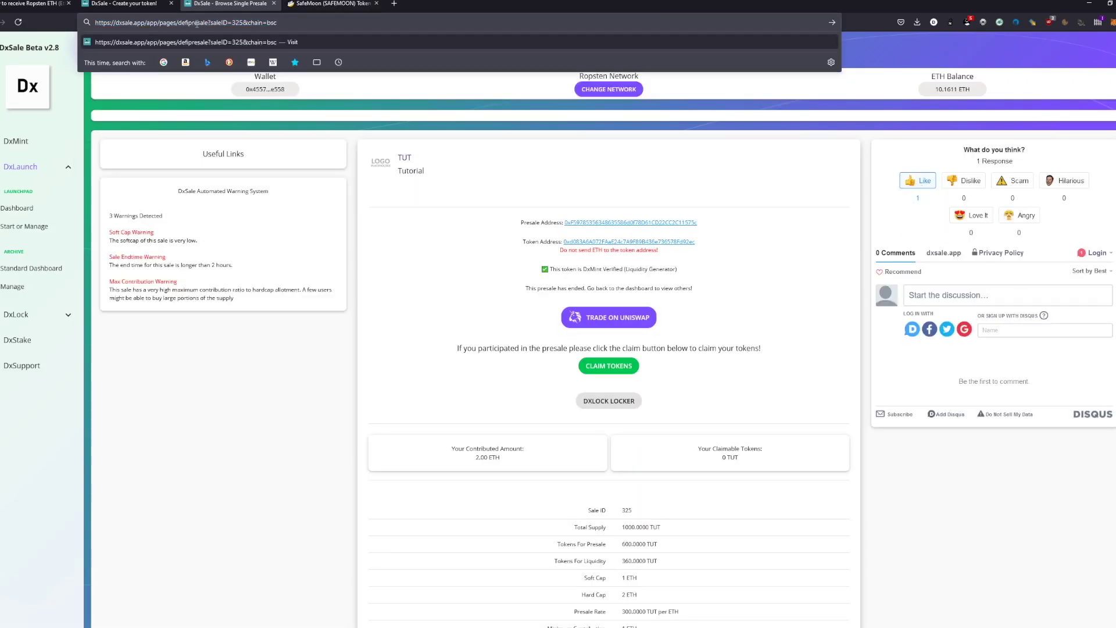
key(Left)
key(Left)
key(Left)
key(Left)
key(Left)
key(Left)
key(Left)
key(Left)
key(Left)
key(Left)
key(Left)
key(Left)
key(Left)
key(Left)
key(Left)
key(Left)
key(Left)
key(Left)
key(Left)
key(Left)
text(v1)
double_click(244, 22)
text(8)
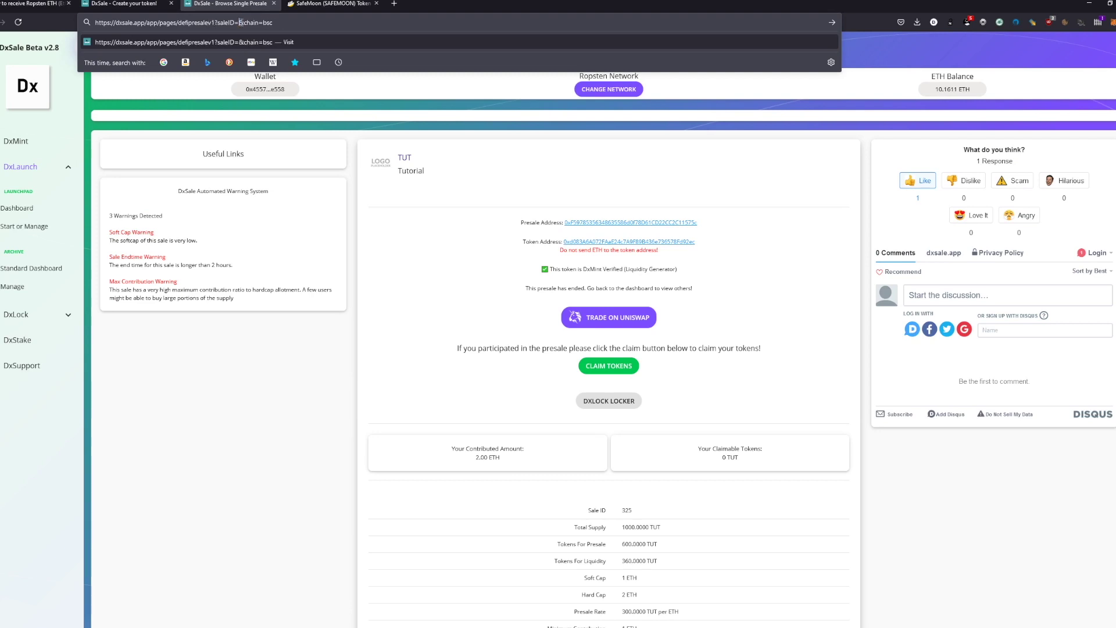
key(Return)
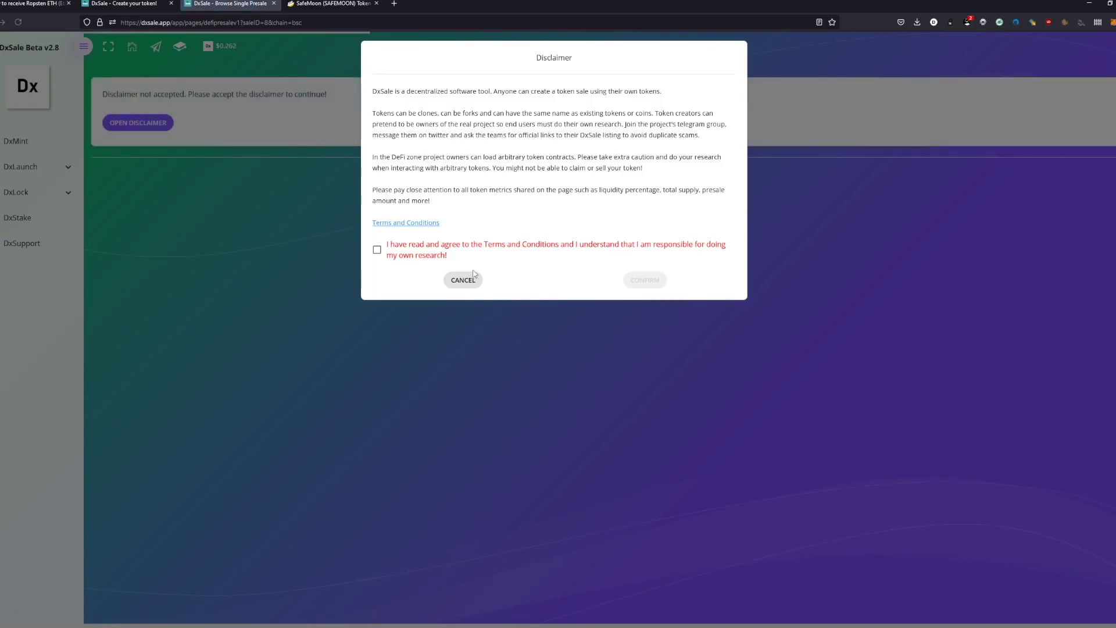
click(482, 256)
click(644, 280)
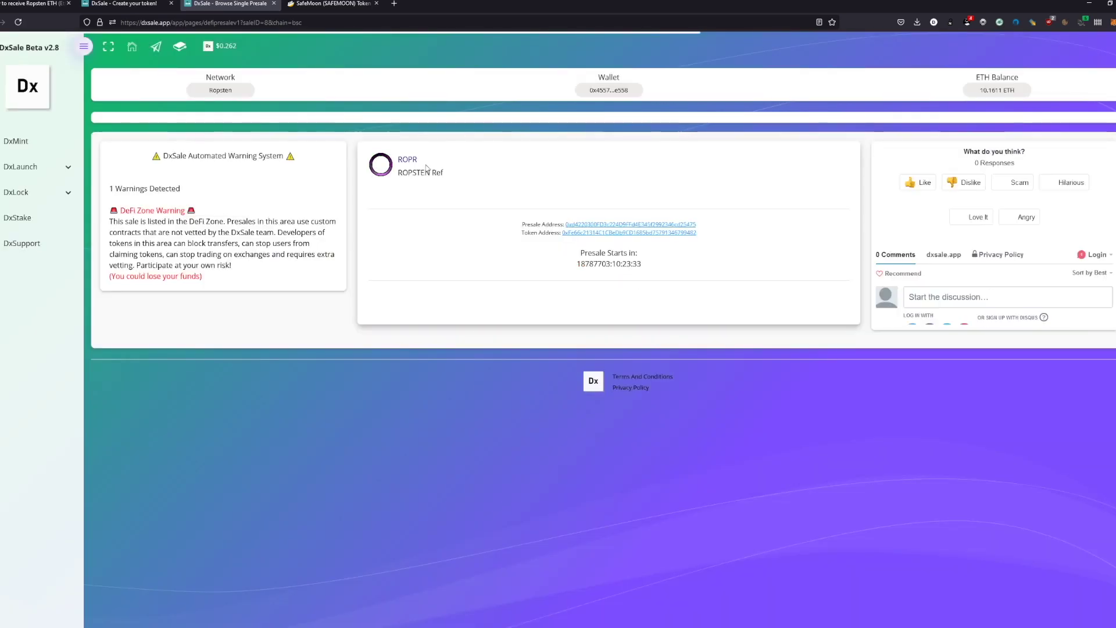
click(275, 4)
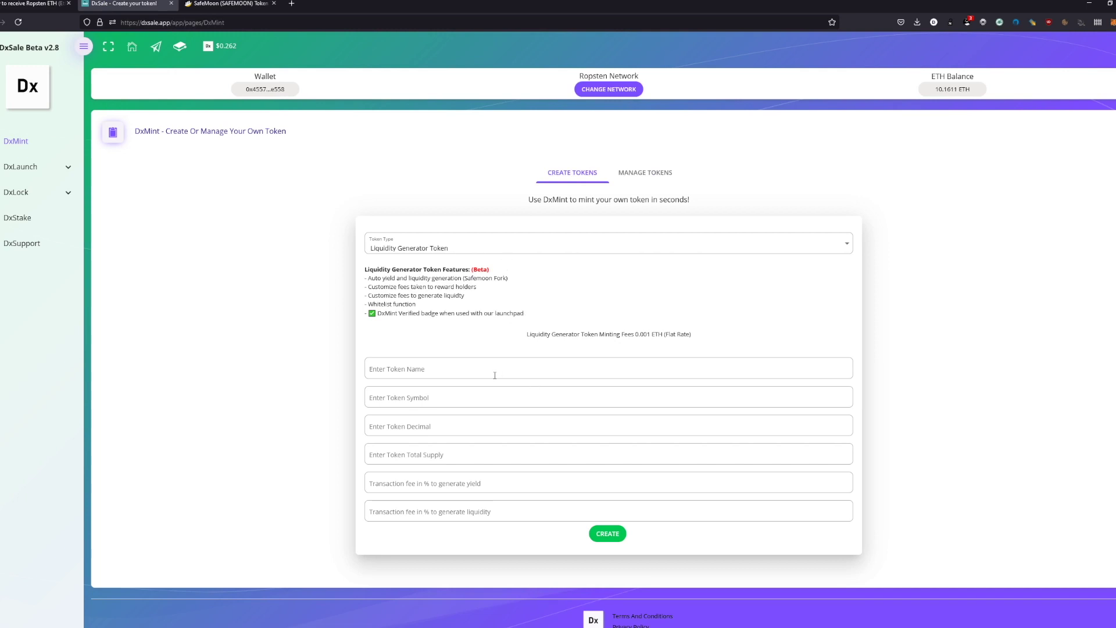
- Enter token name TestToken1, symbol TT1 and 6 decimals
click(455, 366)
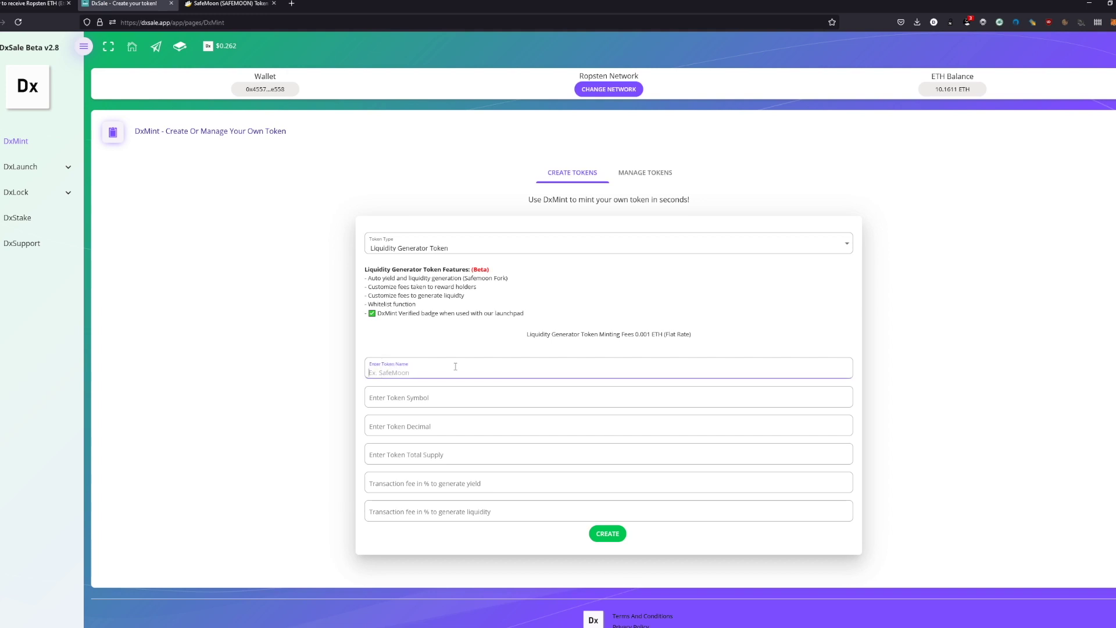
text(TestToken)
key(BackSpace)
key(Tab)
text(TT)
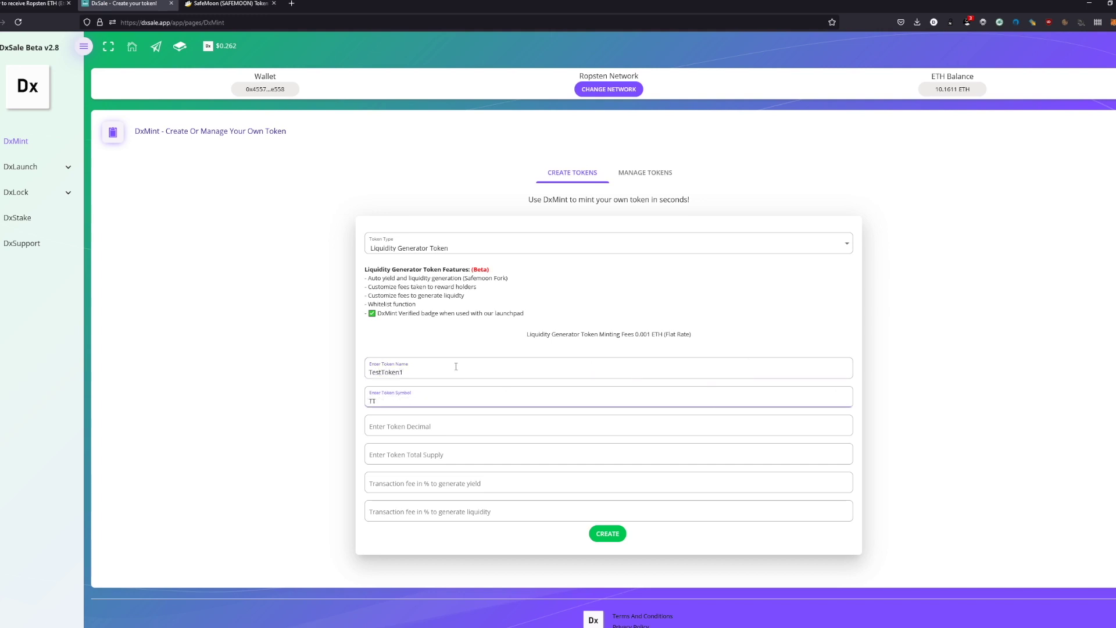
text(1)
key(Tab)
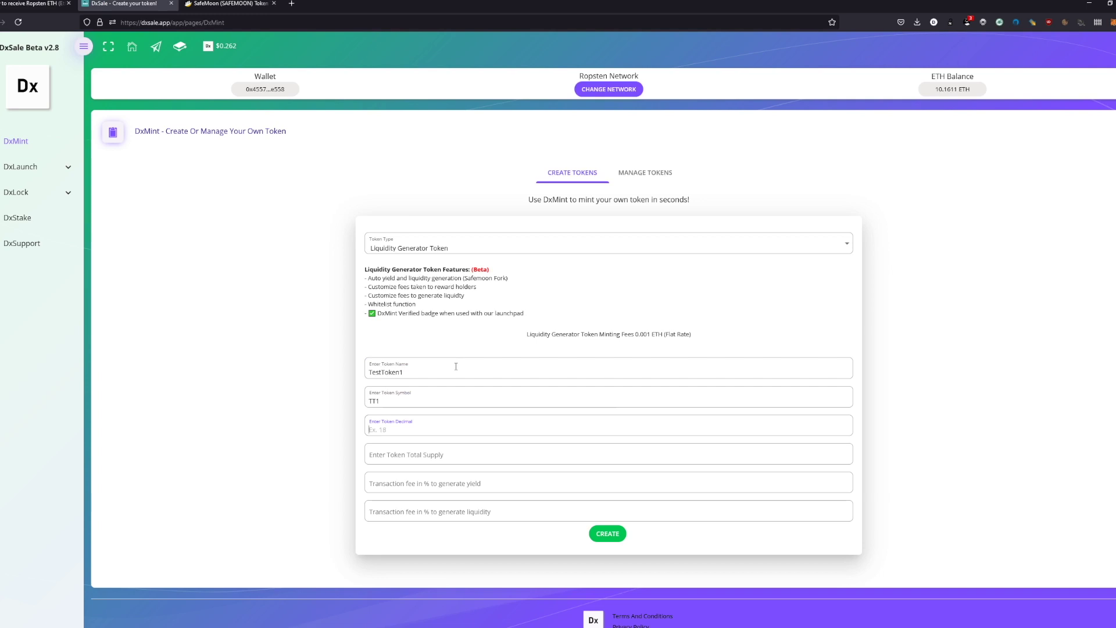
text(0)
text(.1234)
key(BackSpace)
key(BackSpace)
key(BackSpace)
key(BackSpace)
key(BackSpace)
key(BackSpace)
text(6)
- Set the total supply to 1000 and the yield fee to 5%
click(464, 459)
scroll(459, 453, down, 1)
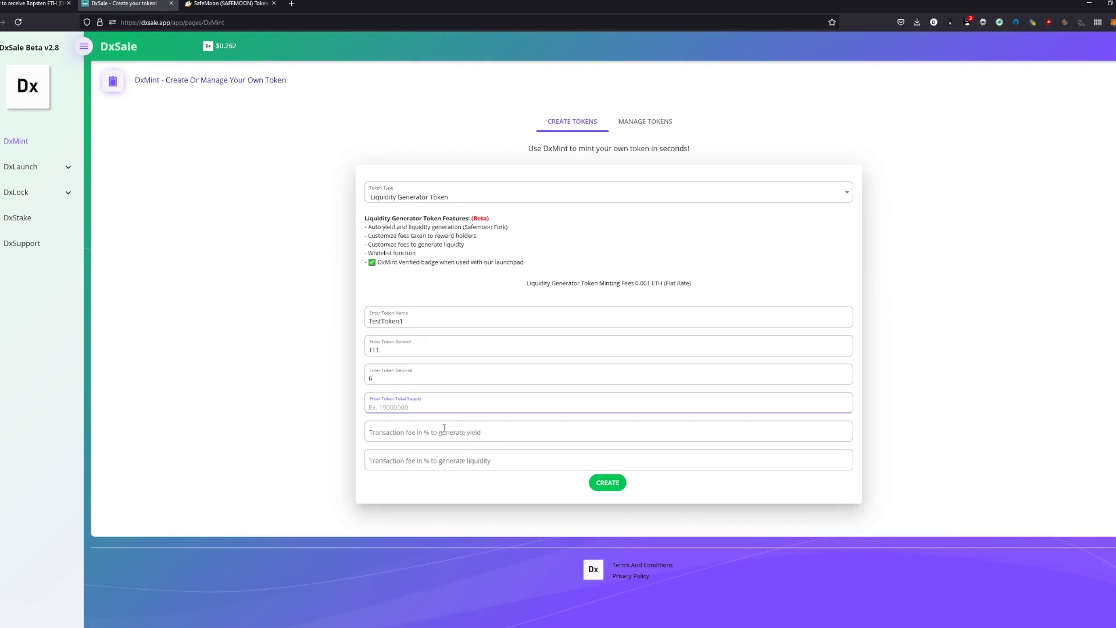
text(1000)
click(411, 428)
click(421, 411)
click(376, 429)
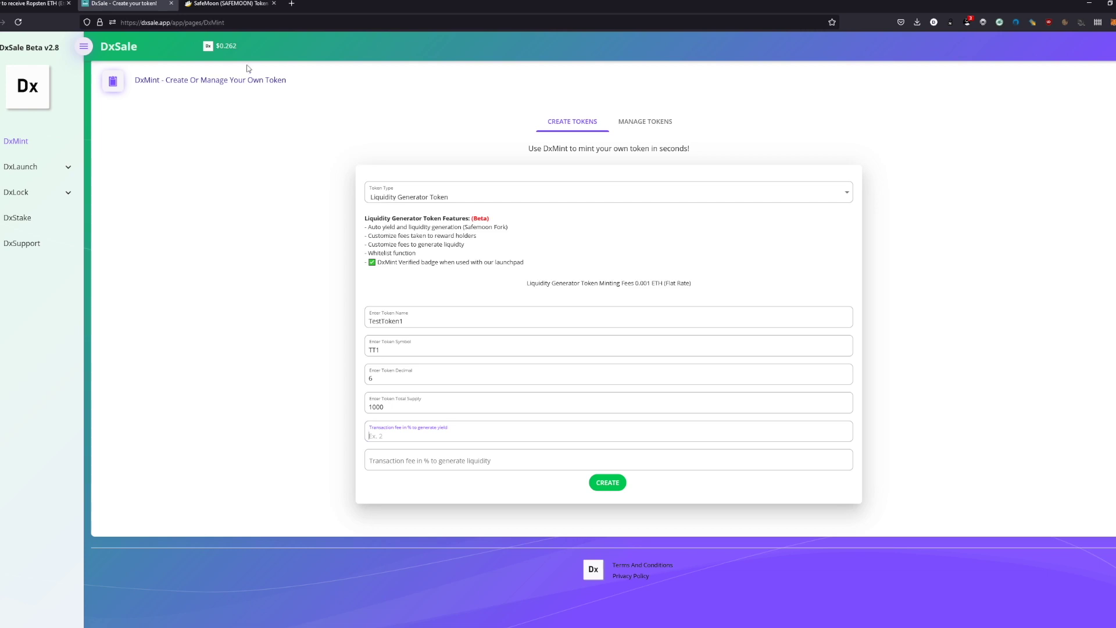
text(5)
key(ctrl+Tab)
- Check SafeMoon's _taxFee of 5 under Read Contract and set the liquidity fee to 5%
click(381, 328)
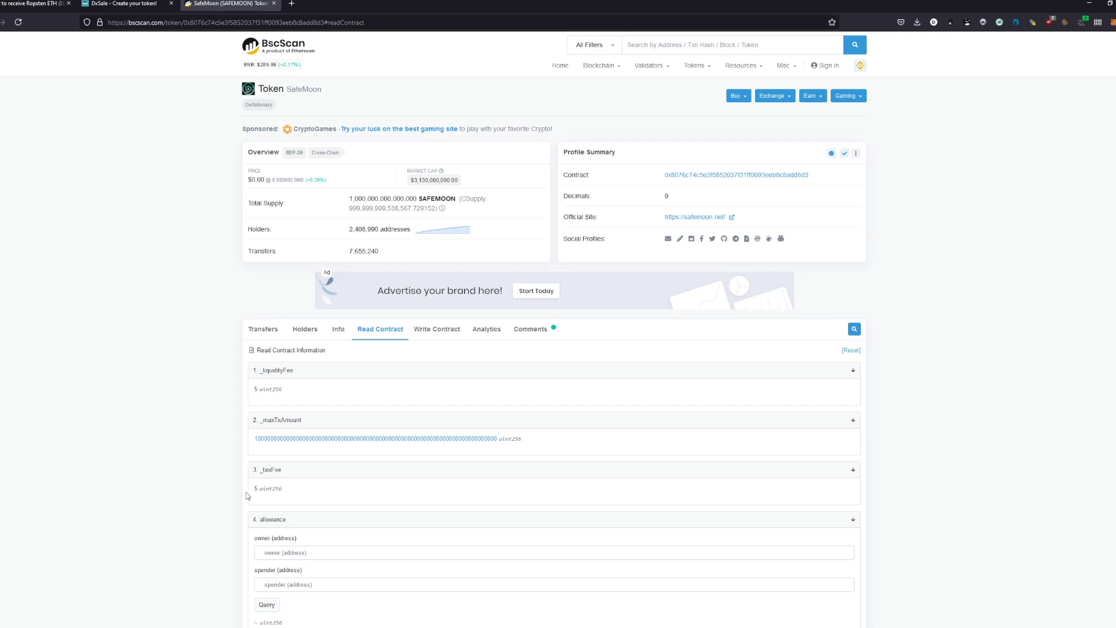
drag(250, 491, 328, 490)
click(134, 4)
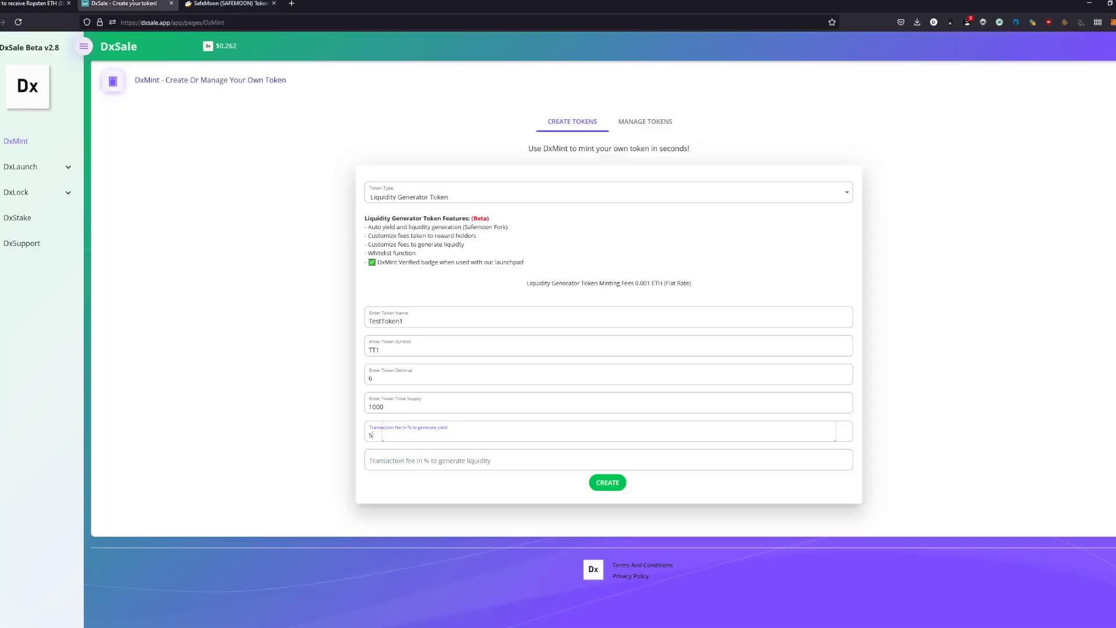
click(450, 461)
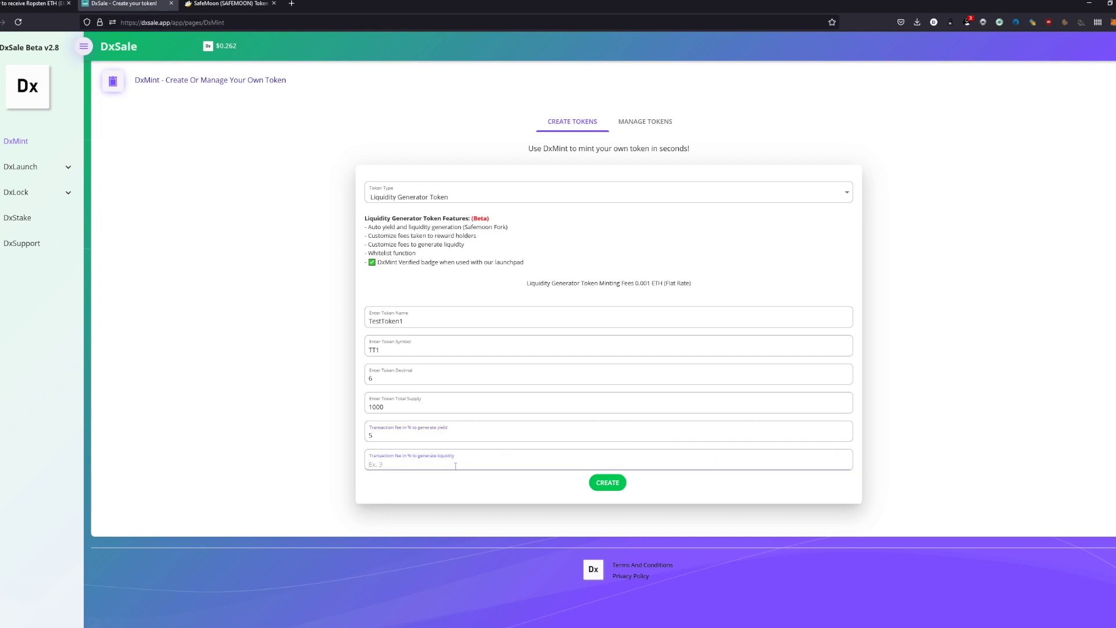
text(5)
- Open the SafeMoon contract's address page on BscScan
click(227, 3)
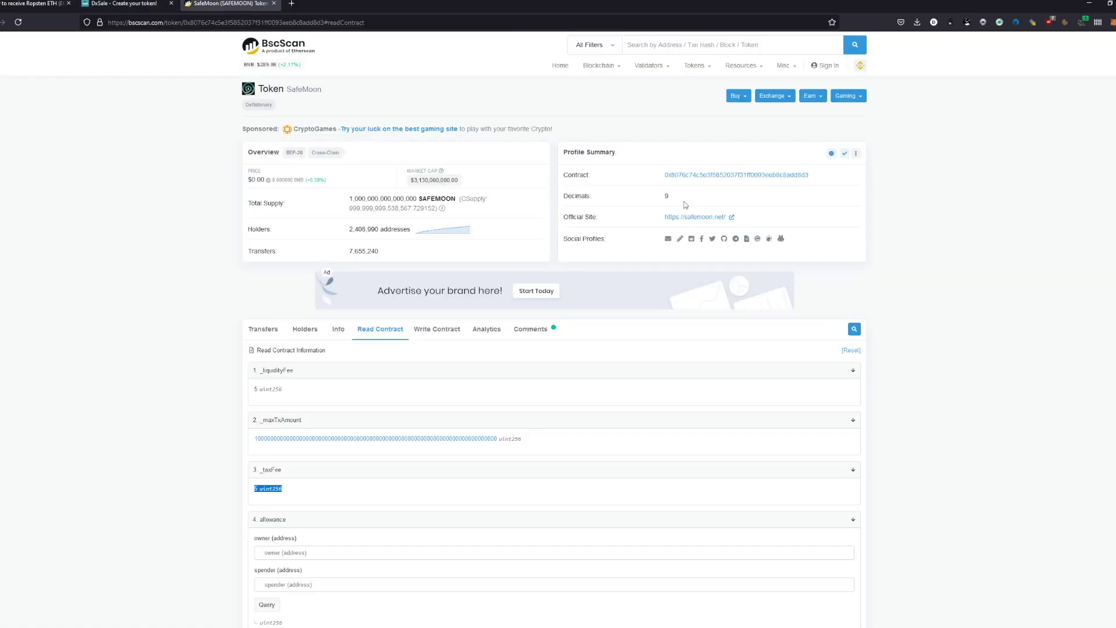
mouse_move(730, 173)
click(742, 176)
- Open an outgoing SafeMoon PancakeSwap transaction and inspect its 692,029.86 transfer
click(470, 223)
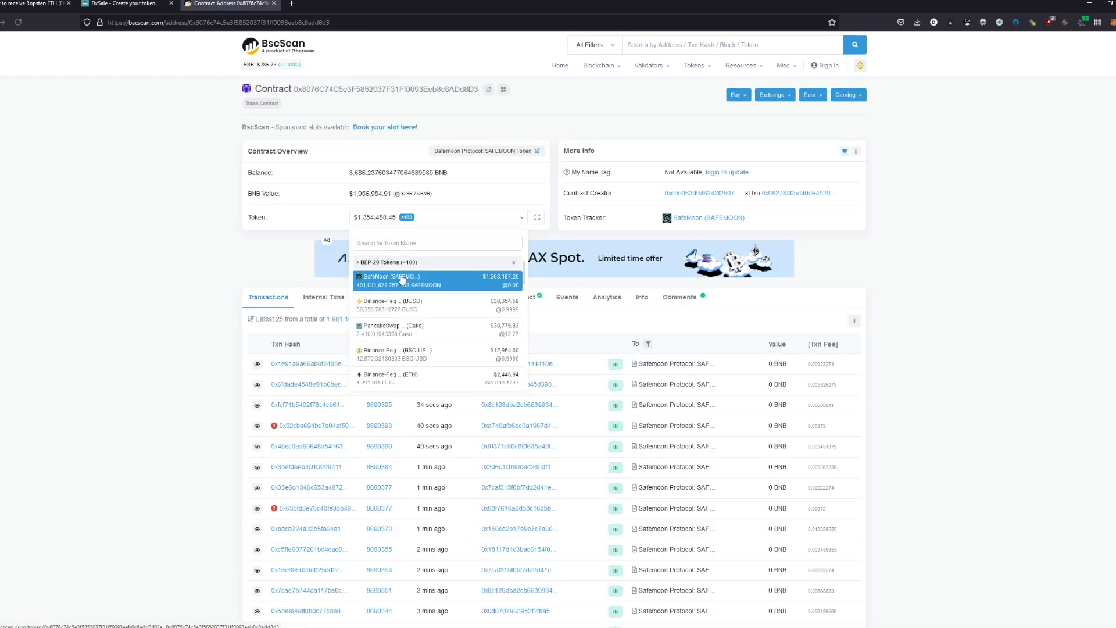
click(373, 289)
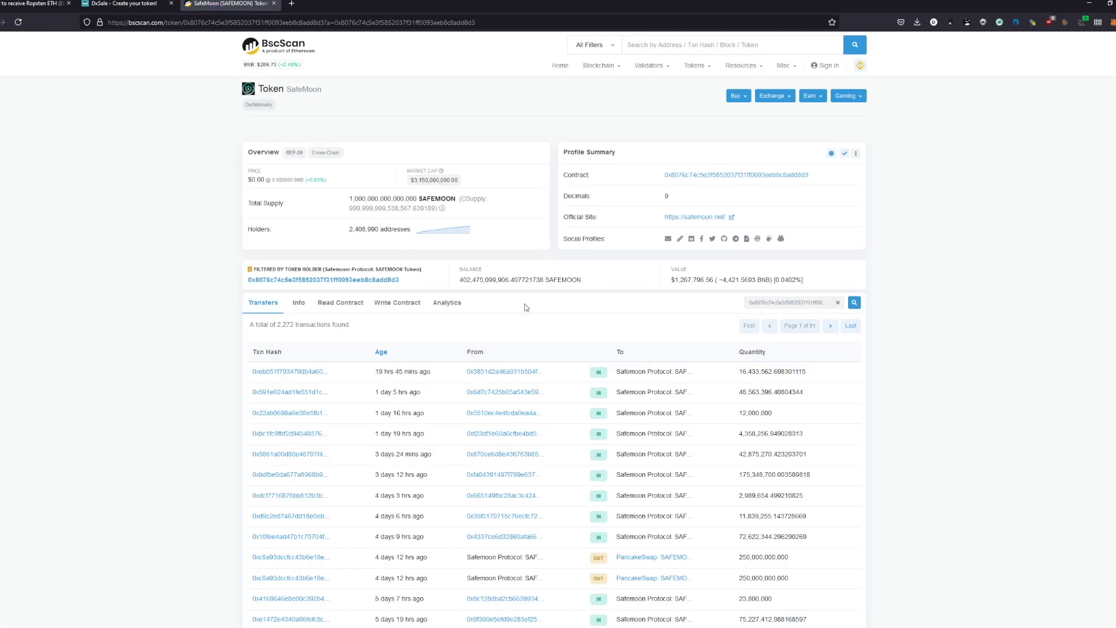
scroll(499, 291, down, 3)
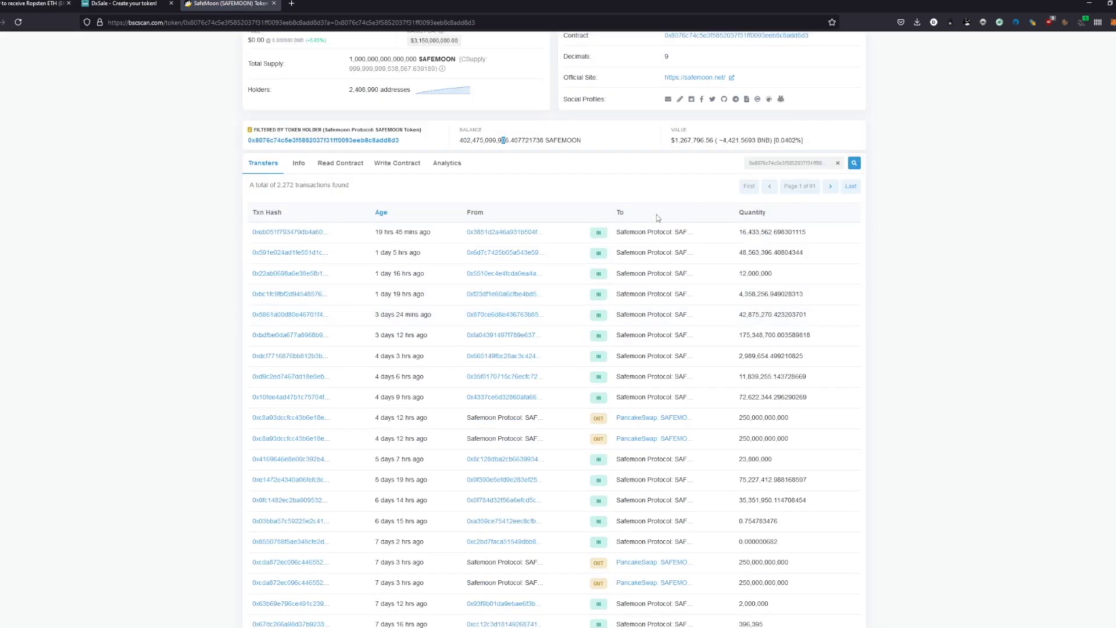
scroll(659, 230, down, 4)
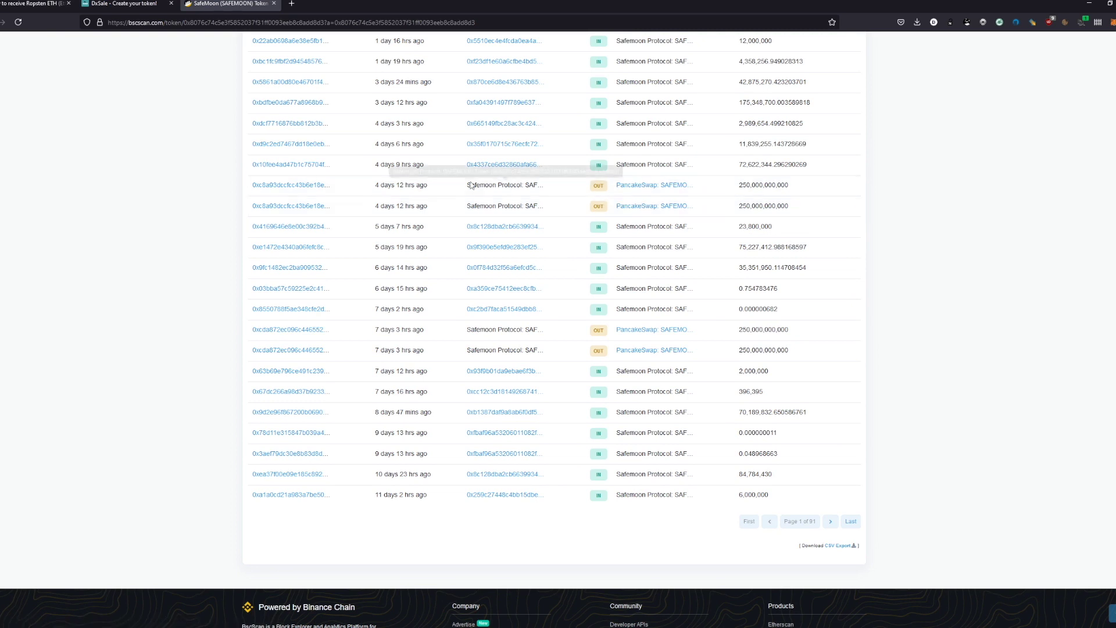
click(267, 207)
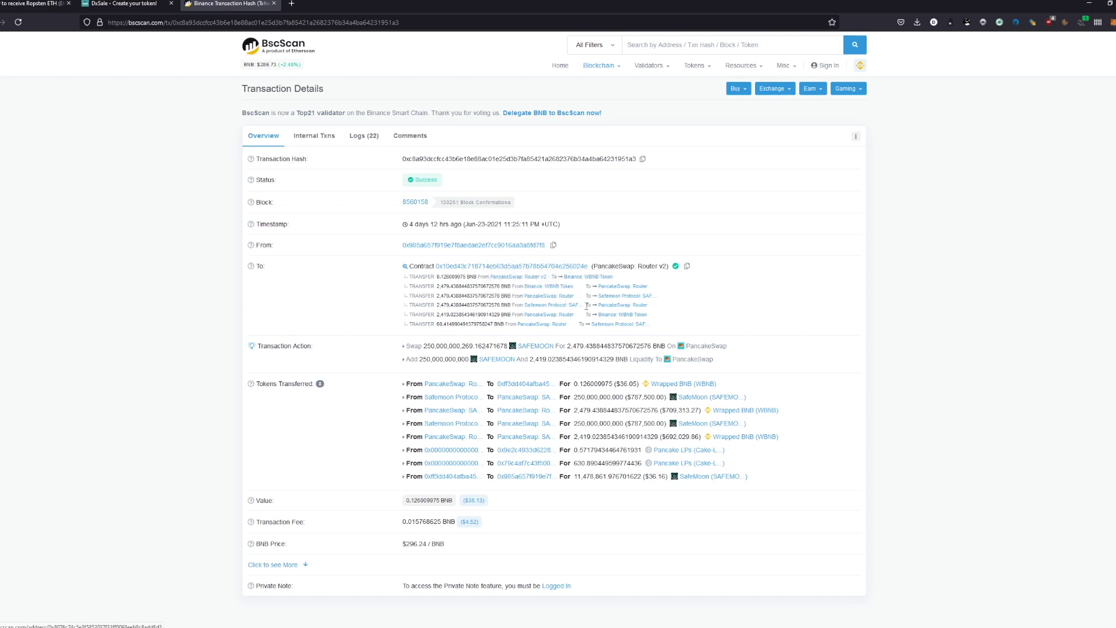
drag(597, 285, 599, 314)
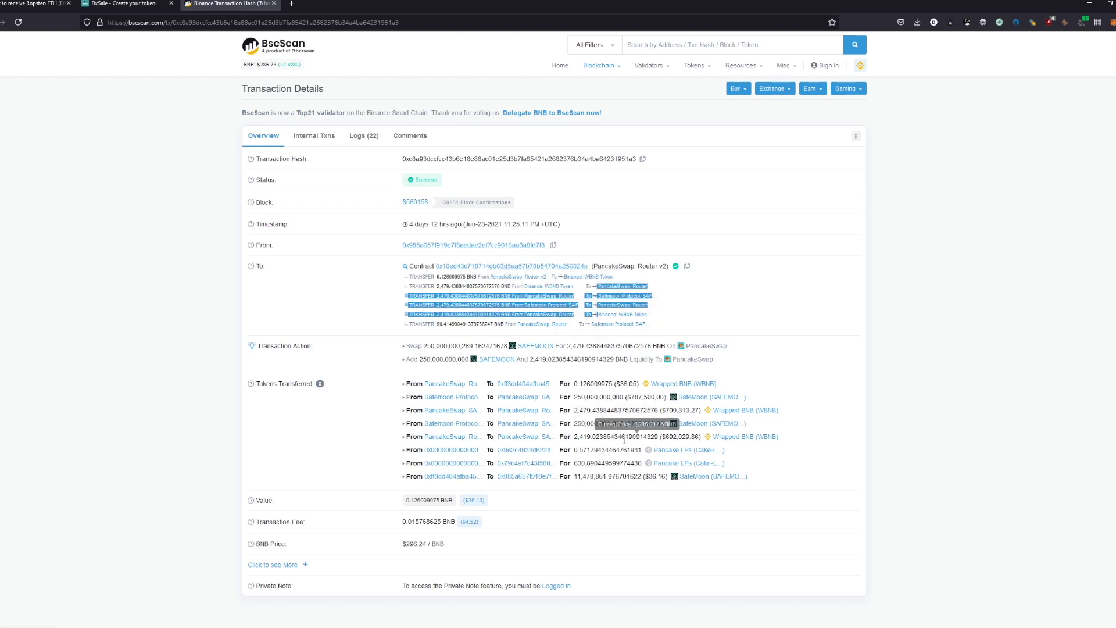
drag(700, 436, 666, 438)
click(667, 439)
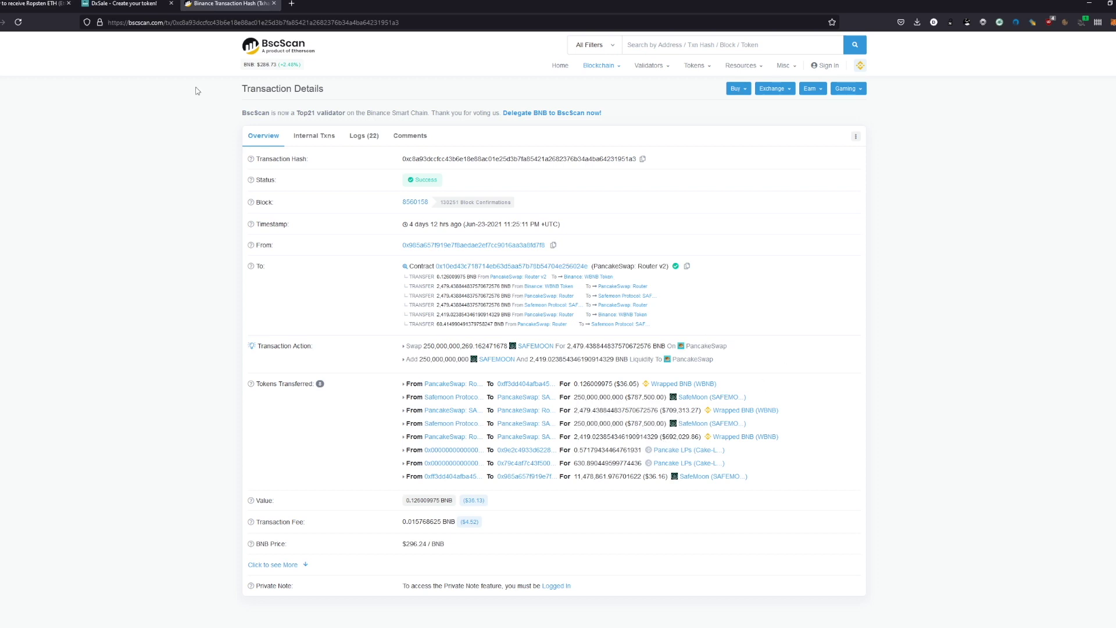
click(125, 4)
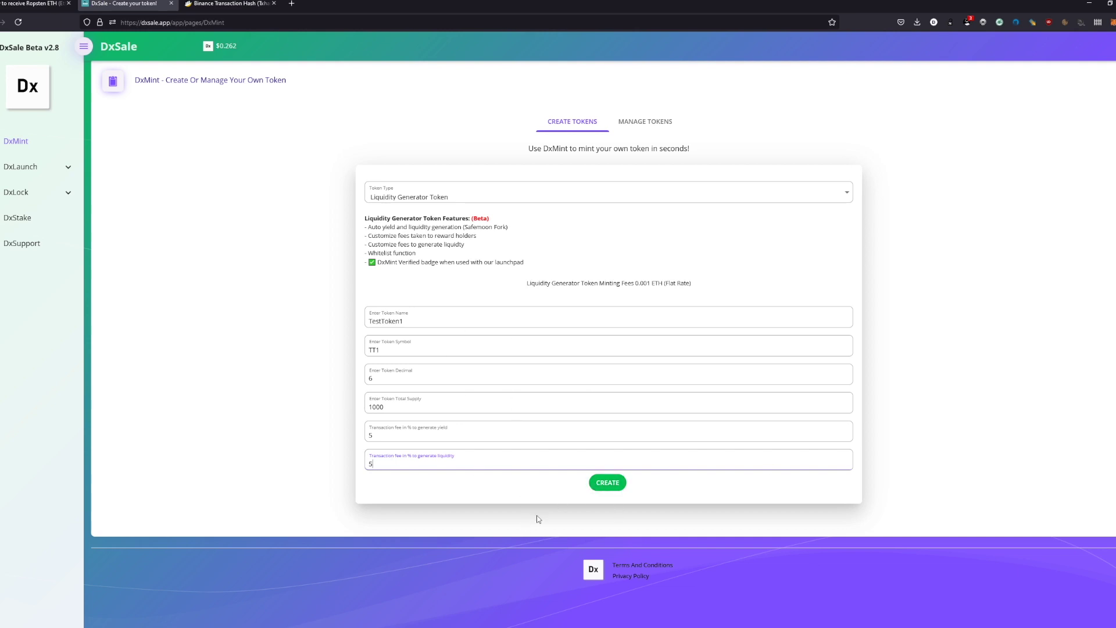
- Create TestToken1 and confirm the 0.001 ETH minting fee in MetaMask
click(602, 483)
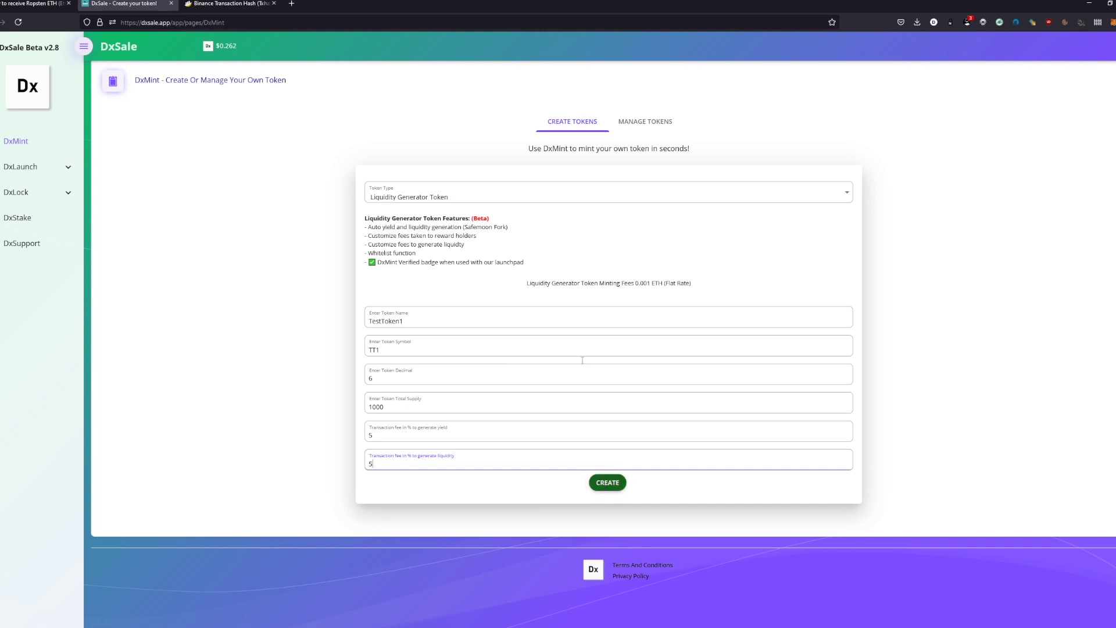
drag(526, 283, 738, 295)
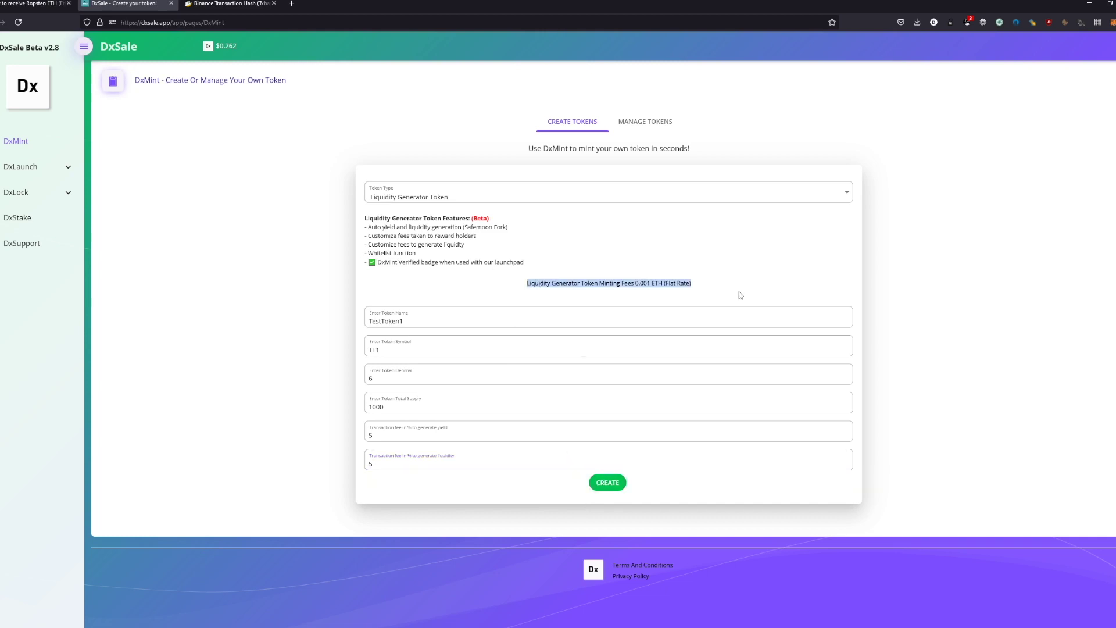
click(607, 482)
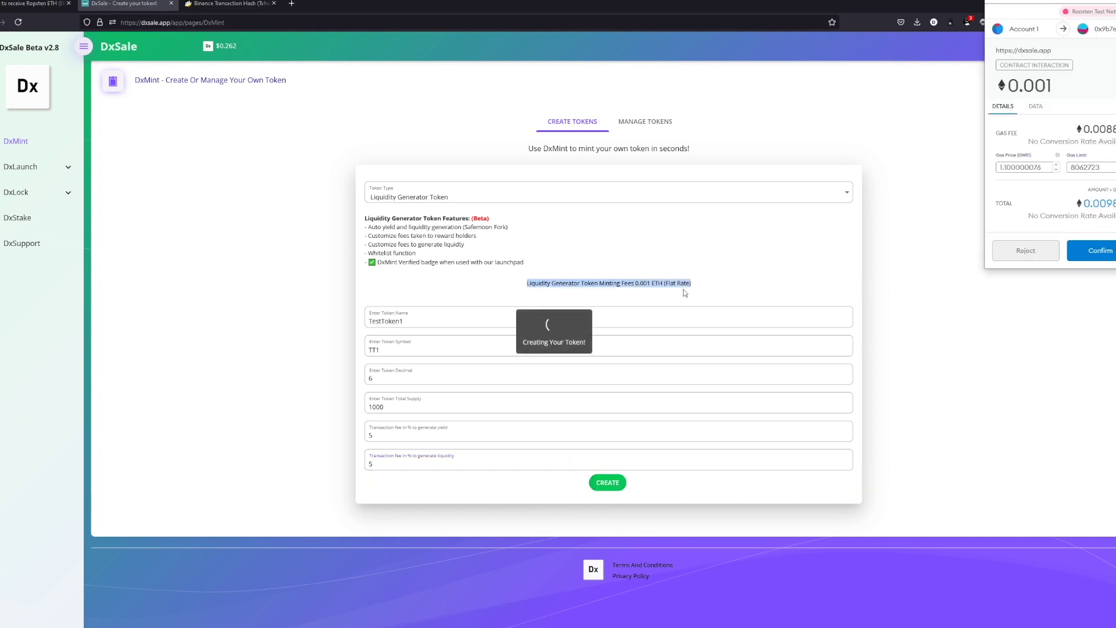
click(1088, 250)
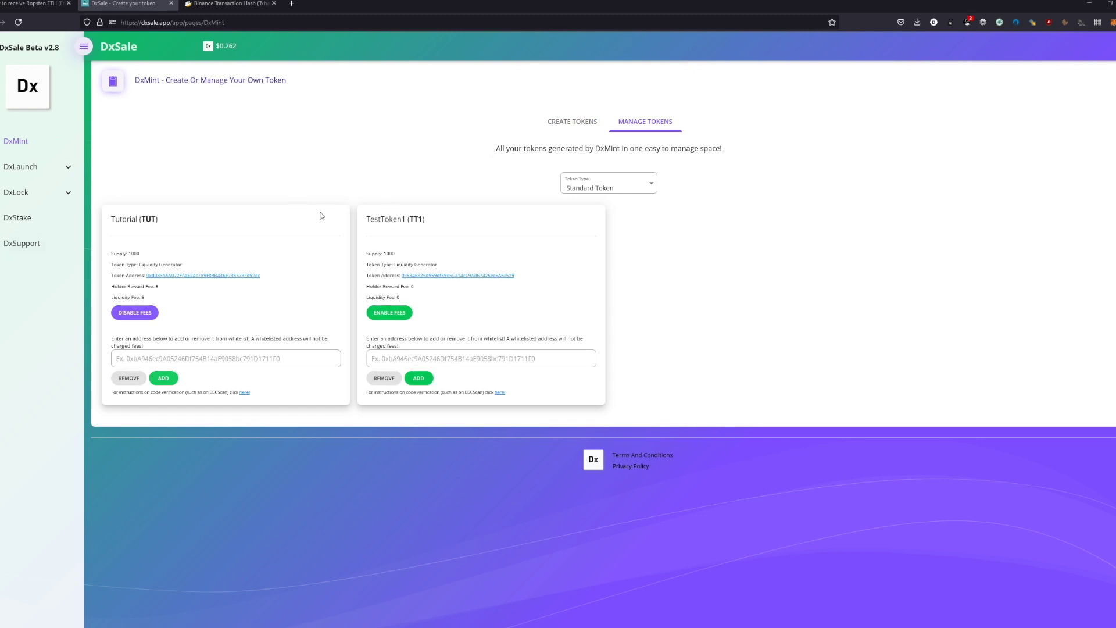
drag(367, 210, 567, 358)
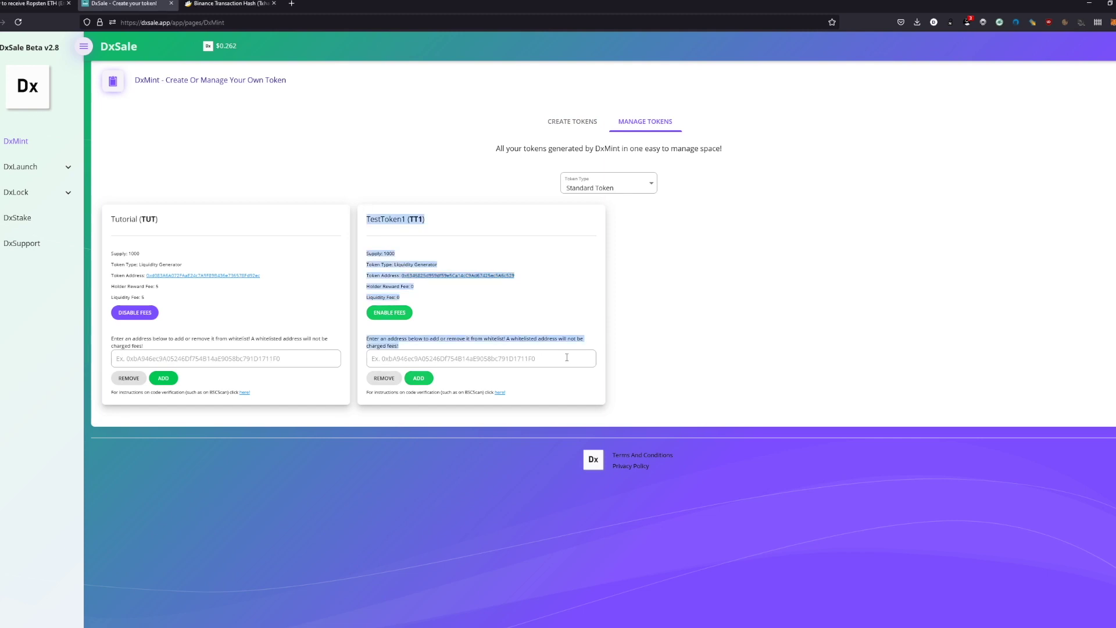
click(407, 260)
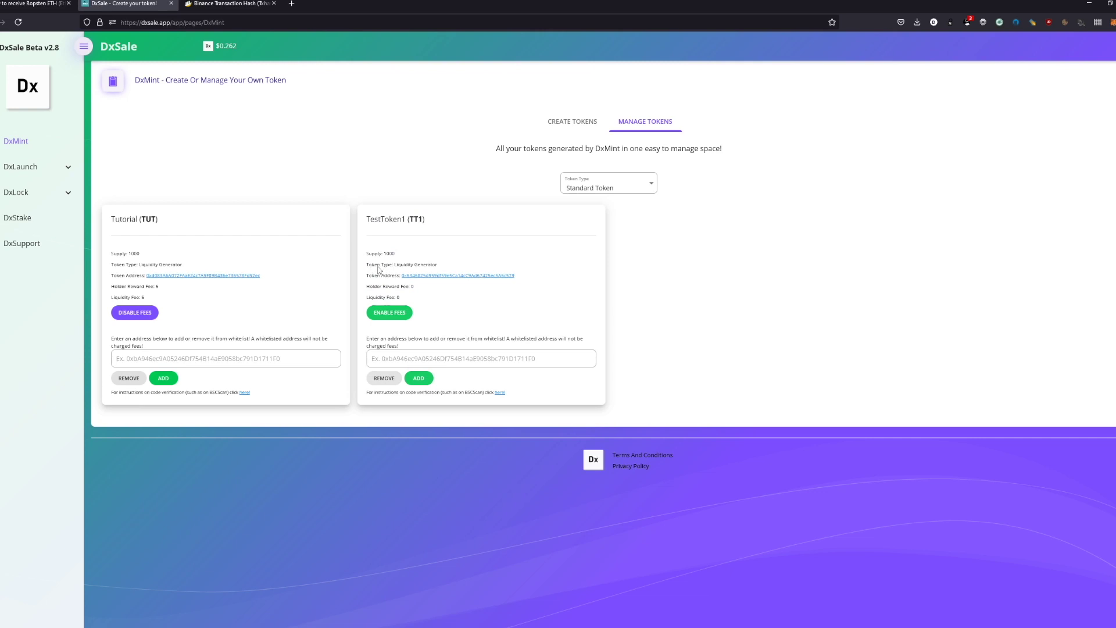
drag(370, 265, 464, 265)
drag(365, 284, 424, 297)
click(424, 298)
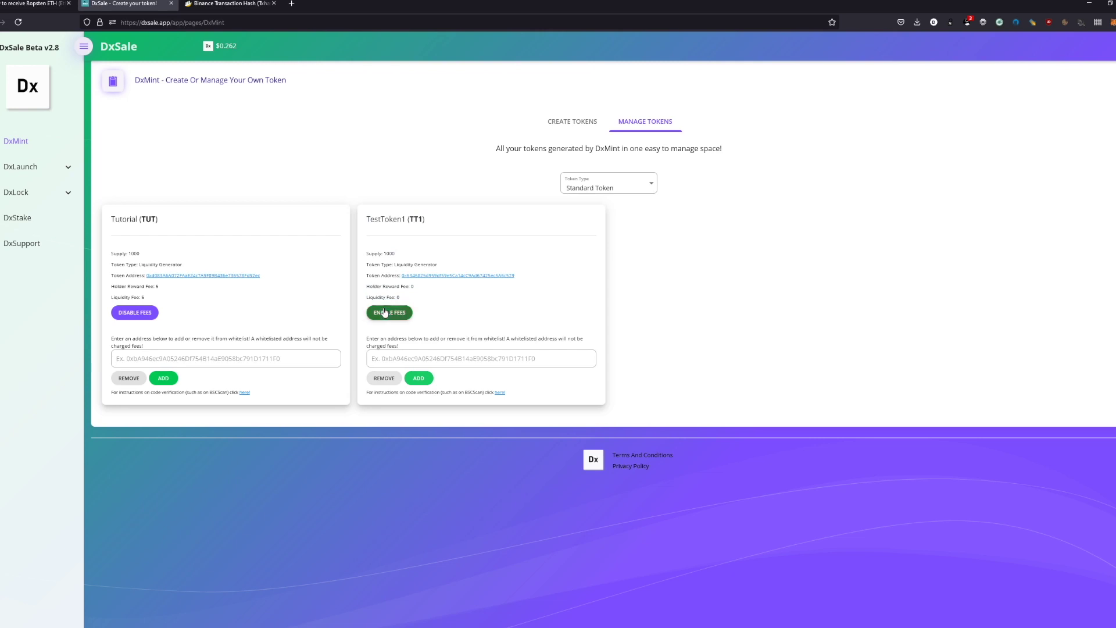
- View TestToken1's contract code on Ropsten Etherscan, then find DxSale's code verification instructions line
click(409, 275)
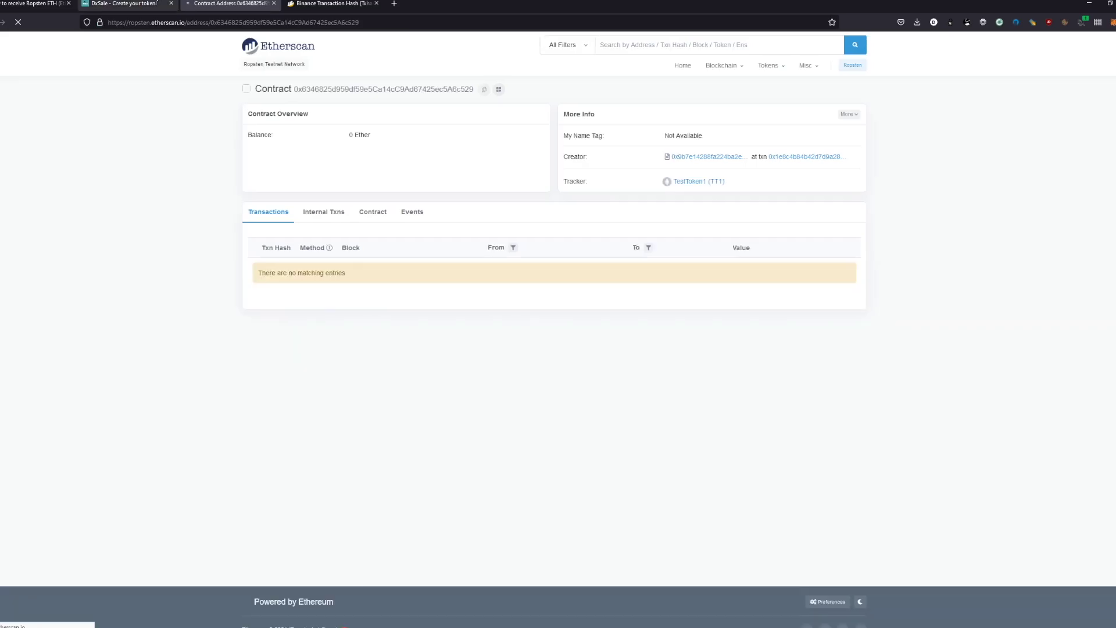
click(377, 213)
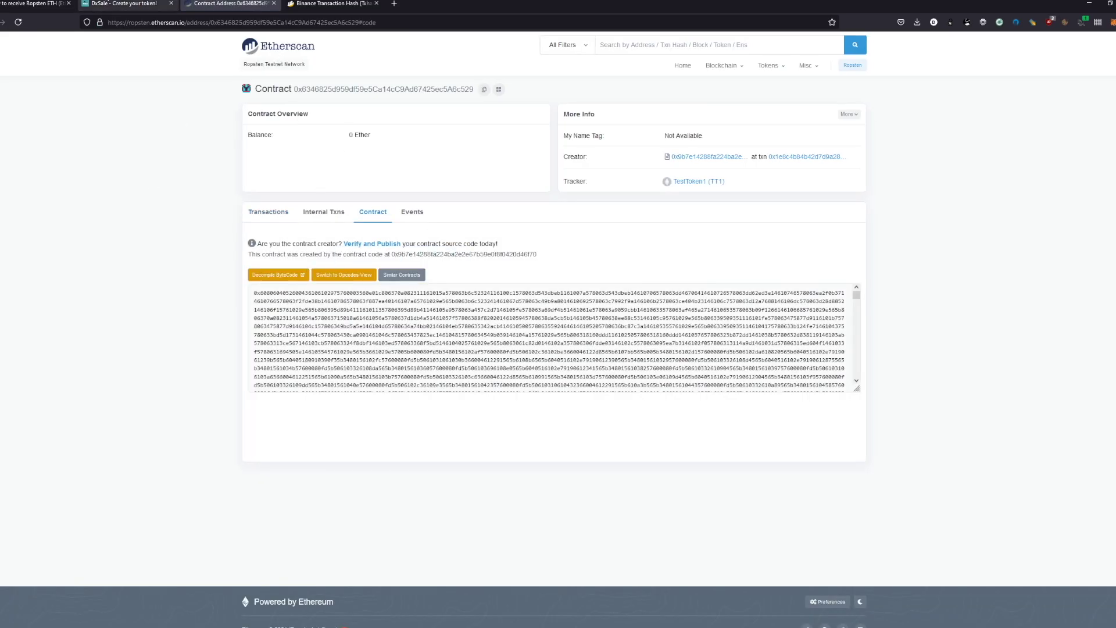
click(124, 4)
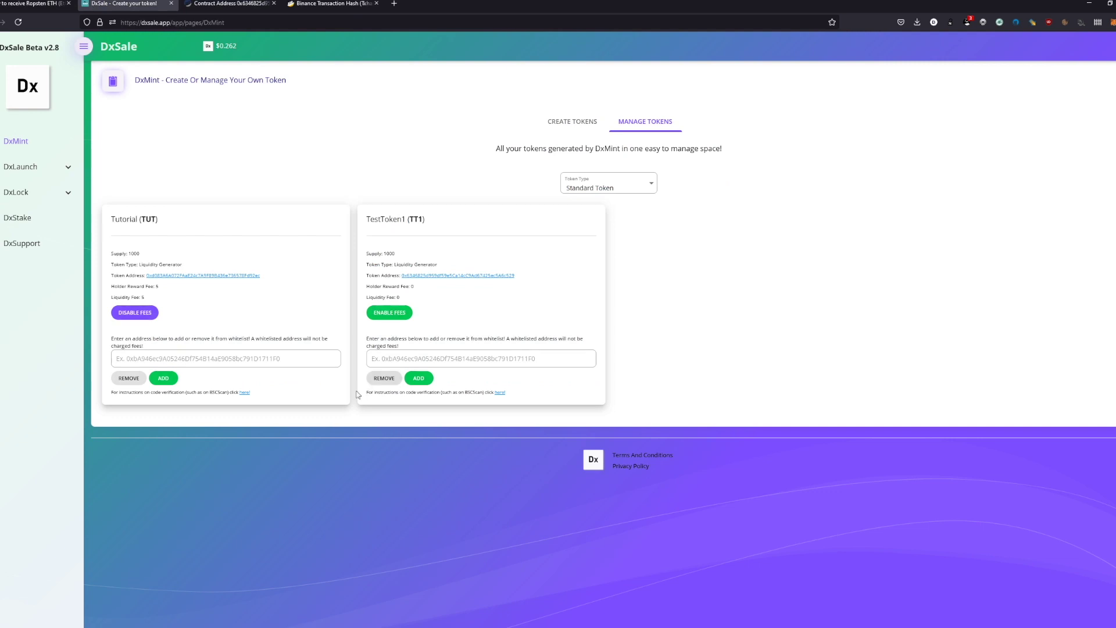
drag(374, 400, 524, 405)
- Open the GitHub verification instructions, then dock the Etherscan contract page to the left half
click(484, 398)
click(499, 392)
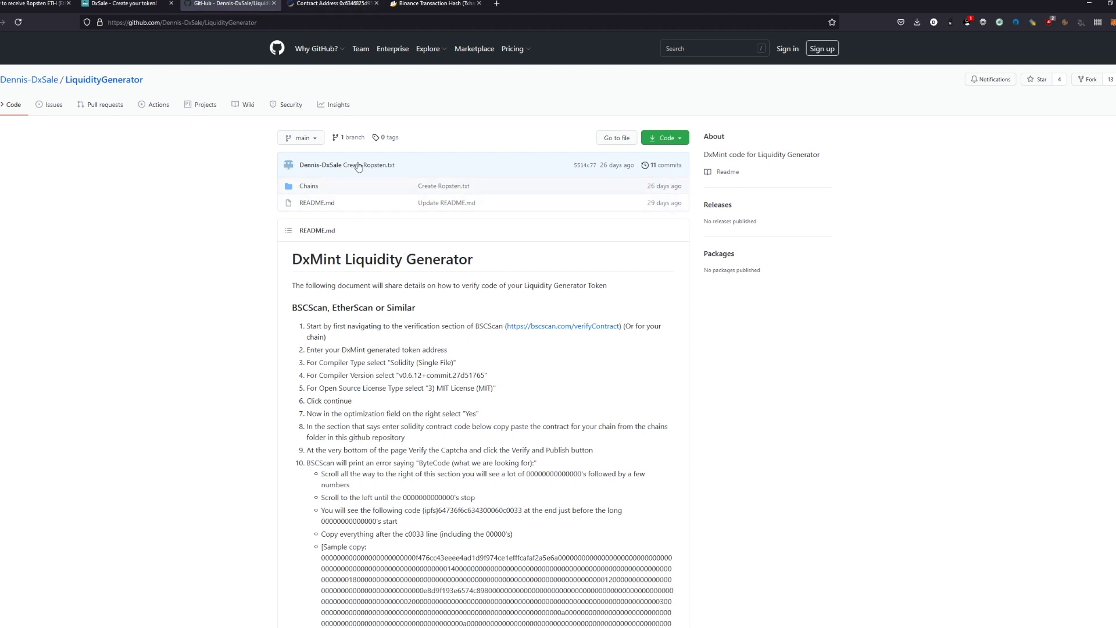
scroll(402, 168, down, 3)
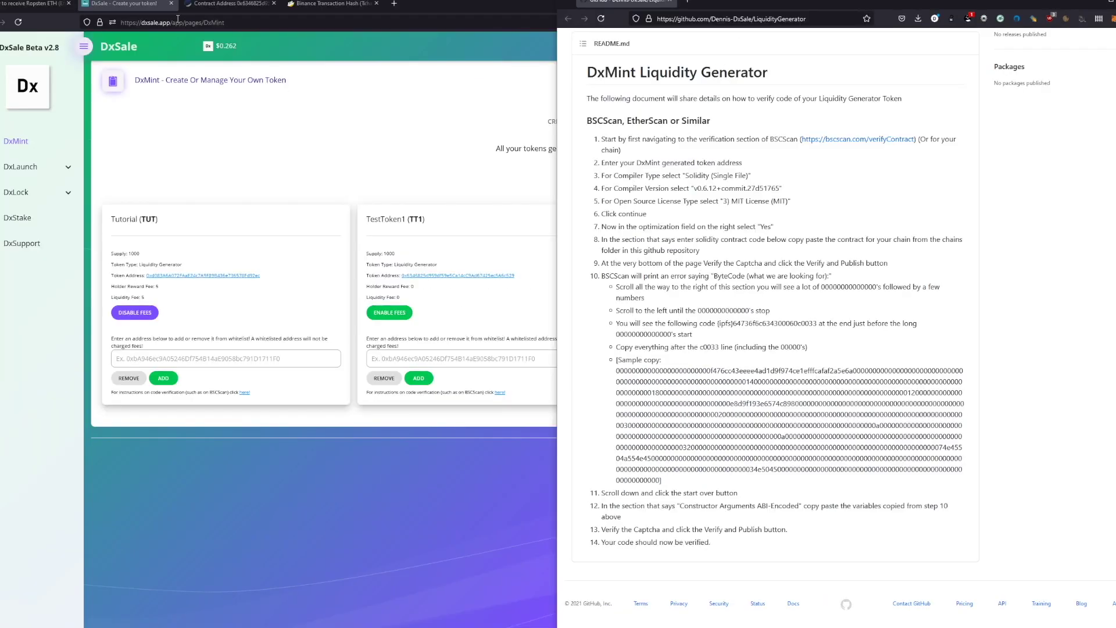
click(229, 4)
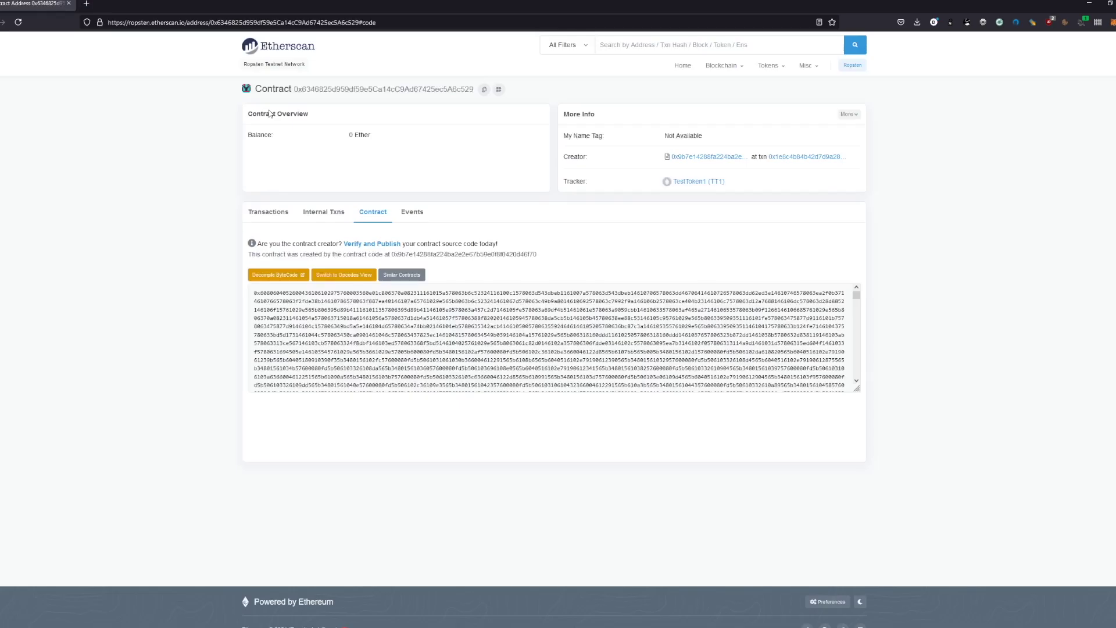
key(super+Left)
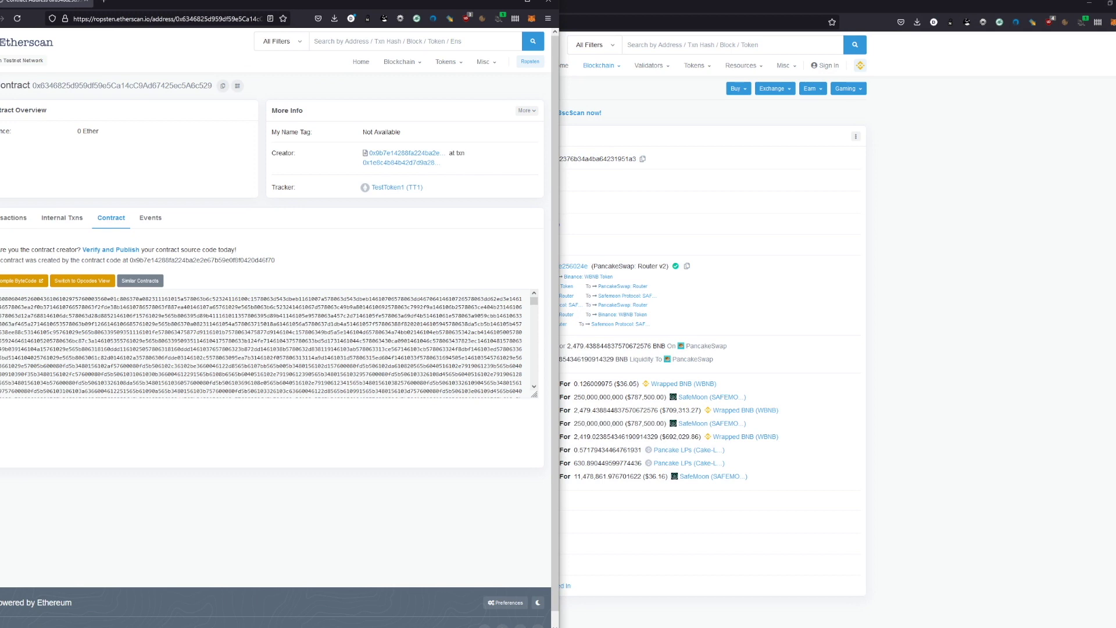
- Open Etherscan's Verify and Publish form for the TestToken1 contract
click(192, 605)
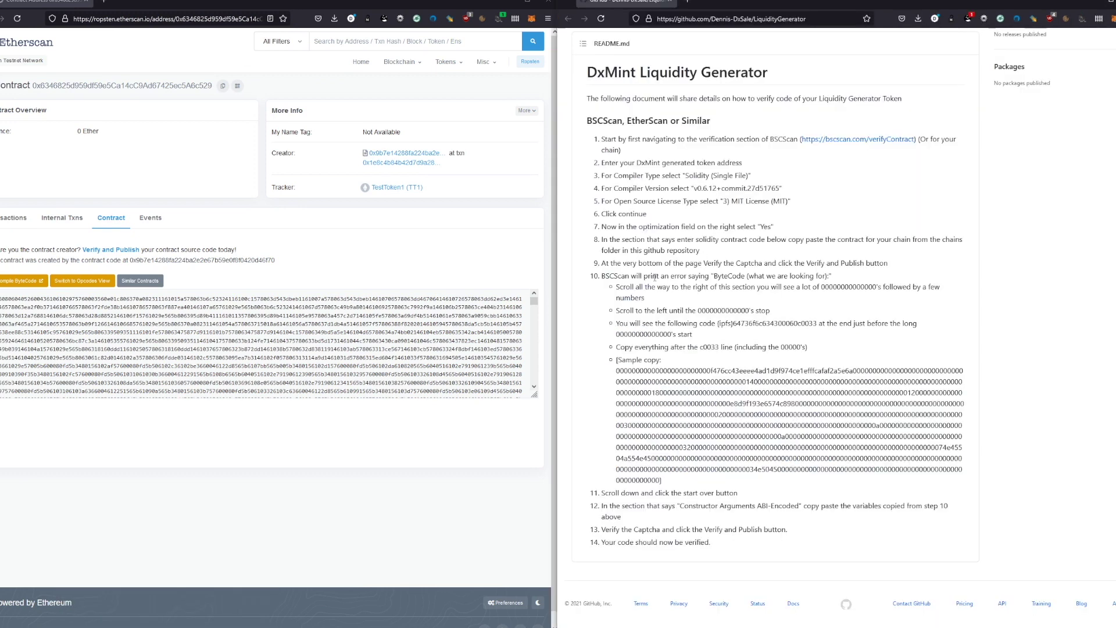
scroll(645, 277, up, 3)
scroll(581, 256, down, 3)
click(123, 250)
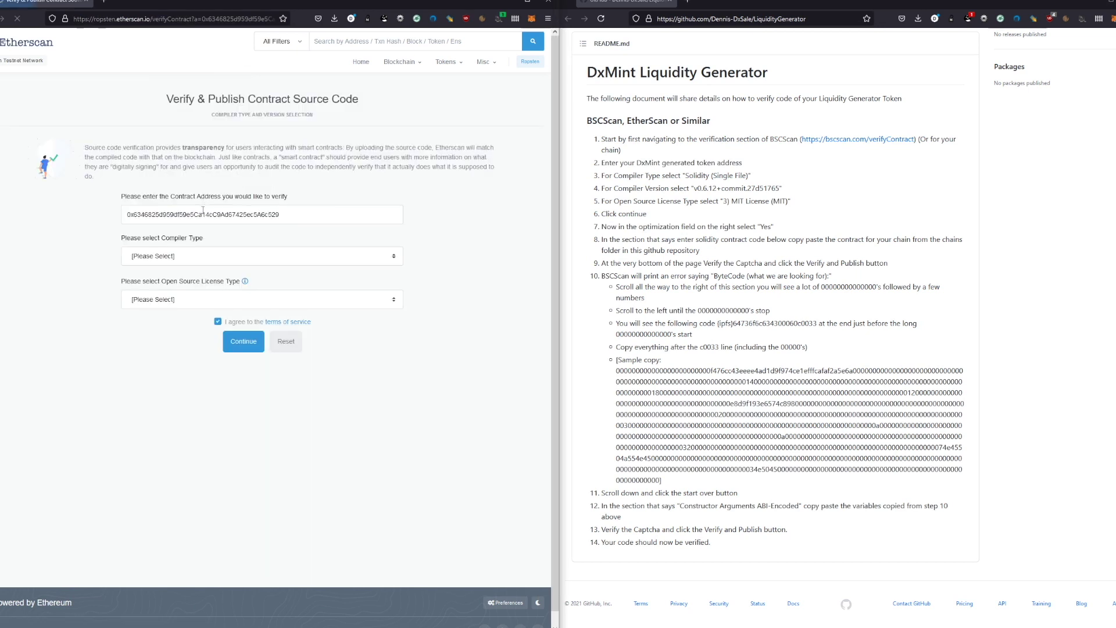
key(alt+Left)
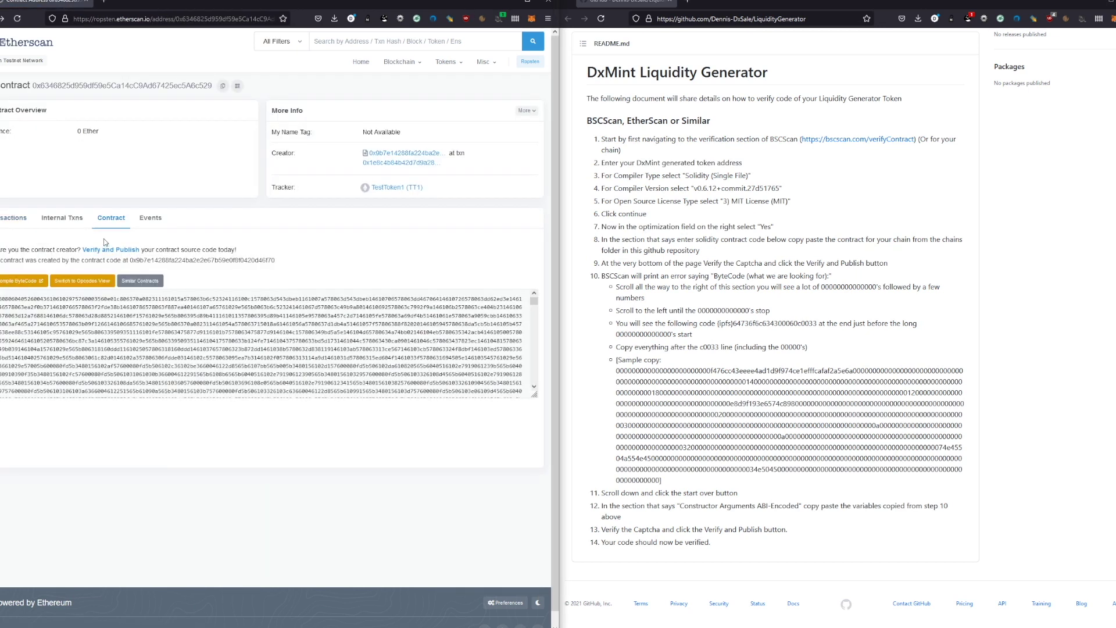
click(119, 250)
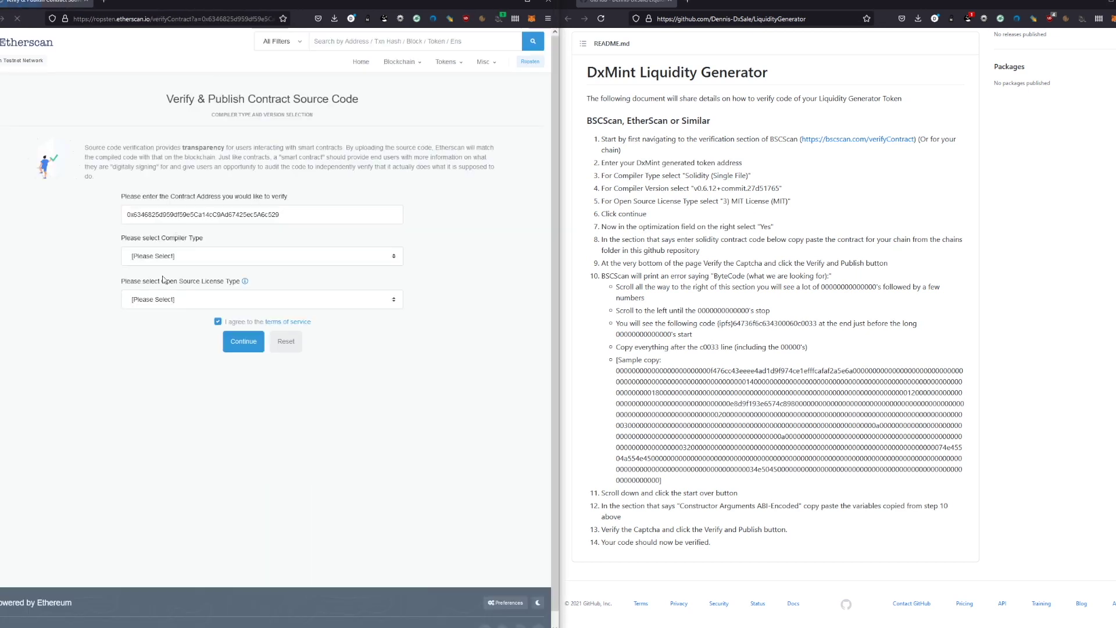
- Choose Solidity (Multi-Part files), compiler v0.6.12+commit.27d51765 and MIT License, then continue
click(179, 256)
click(169, 296)
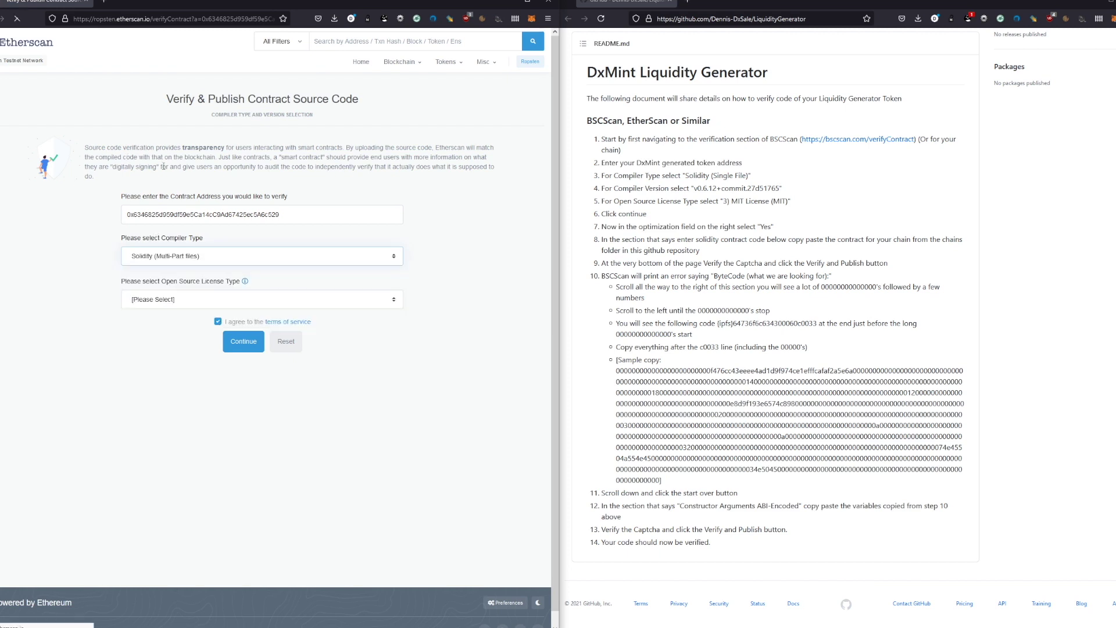
click(191, 299)
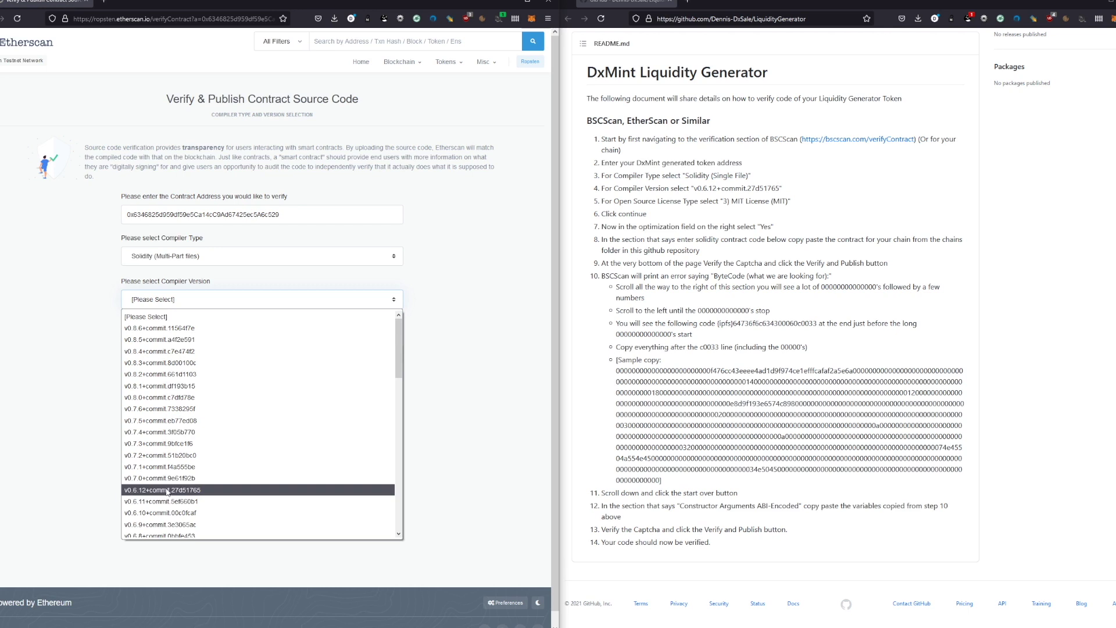
click(198, 490)
click(194, 359)
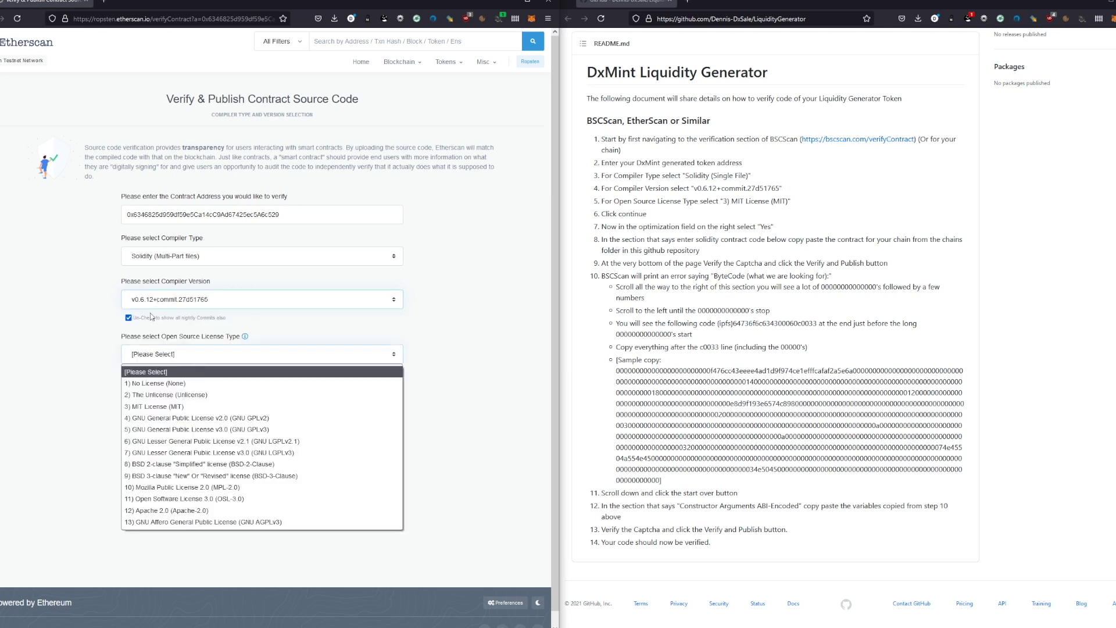
click(169, 407)
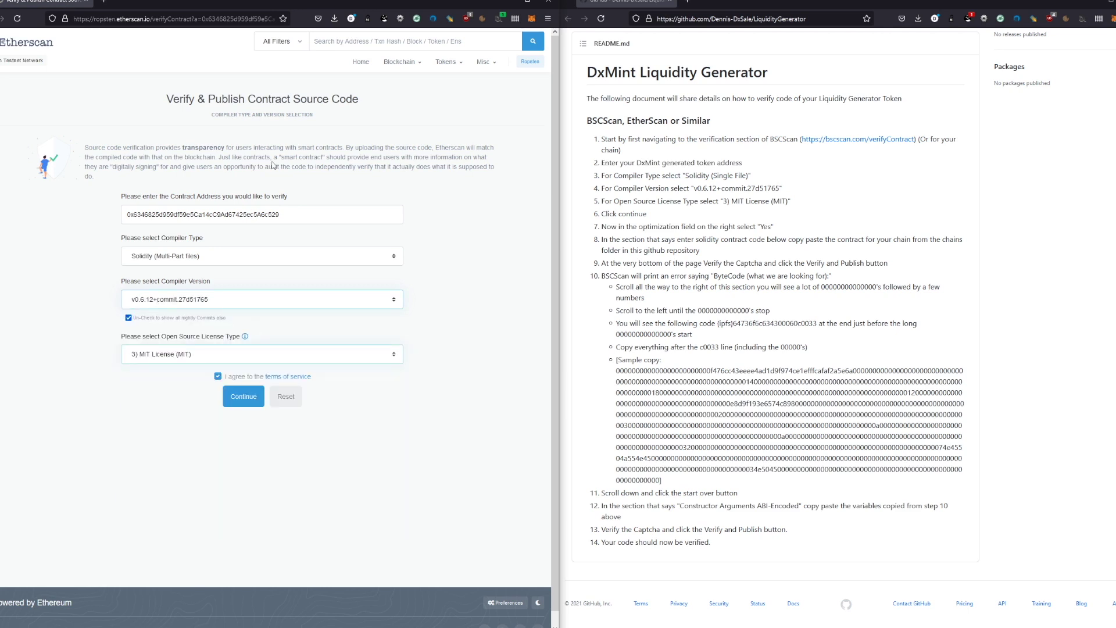
click(235, 402)
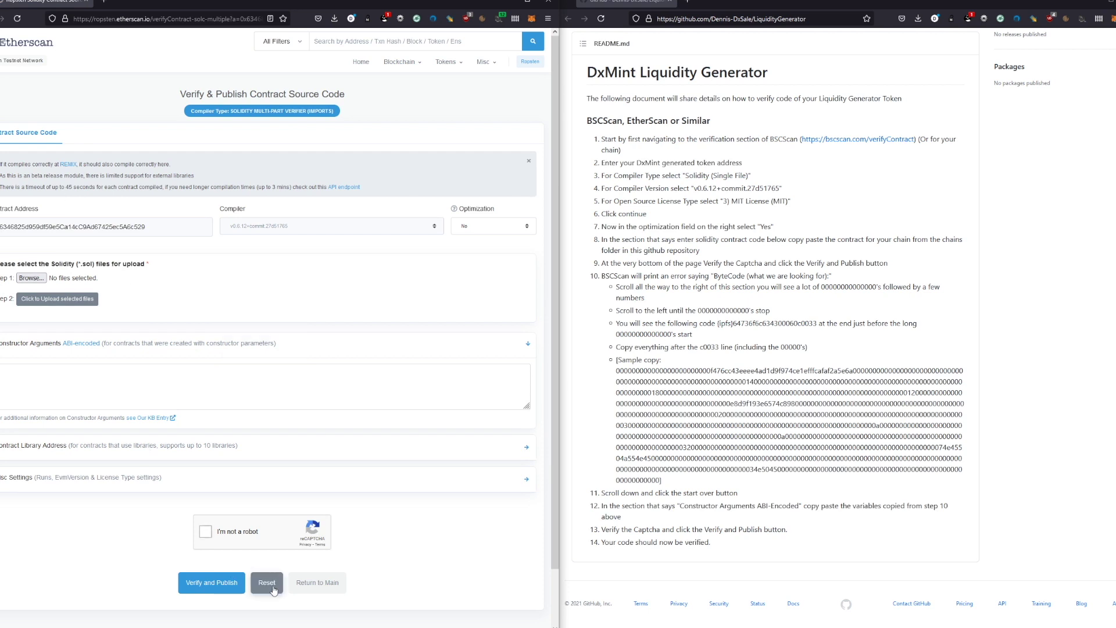
- Restart verification with Solidity (Single file), compiler v0.6.12+commit.27d51765 and MIT License
click(317, 583)
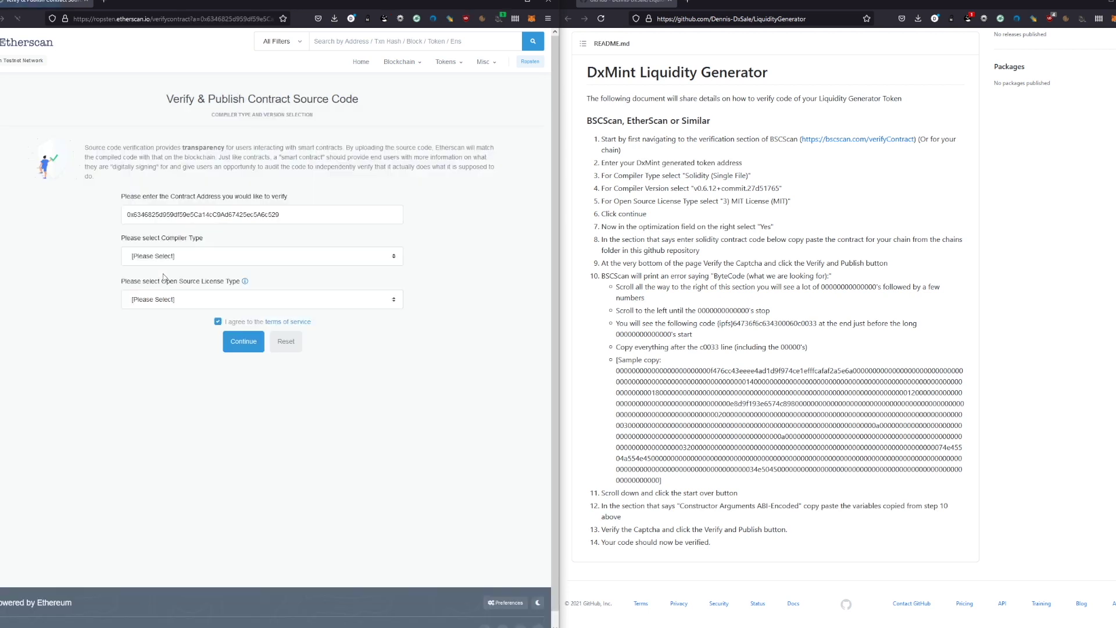
click(191, 256)
click(170, 291)
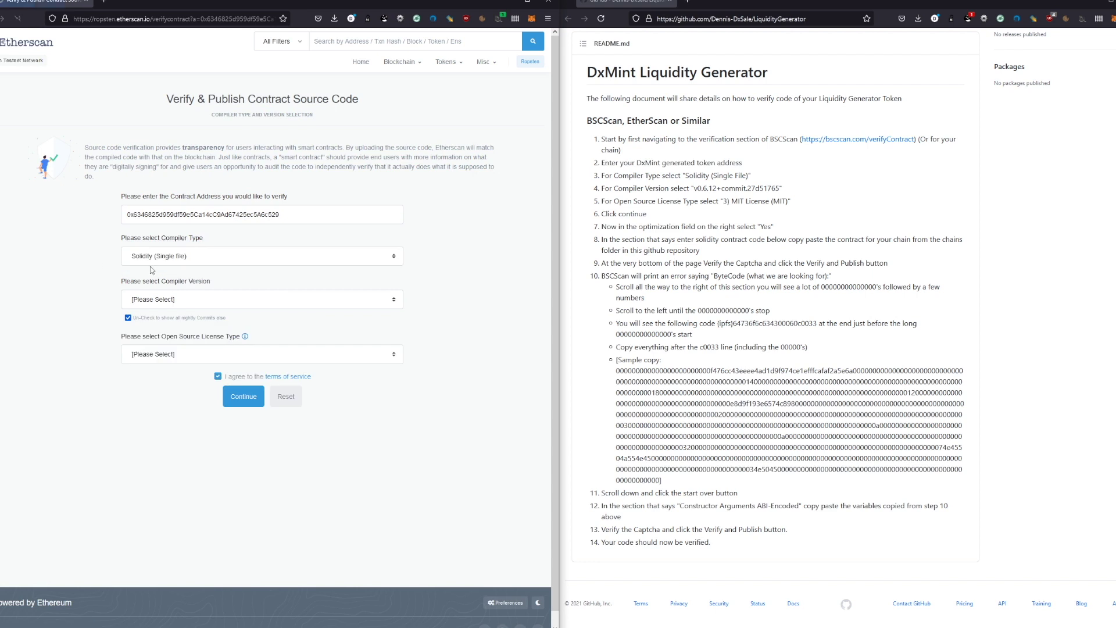
click(166, 298)
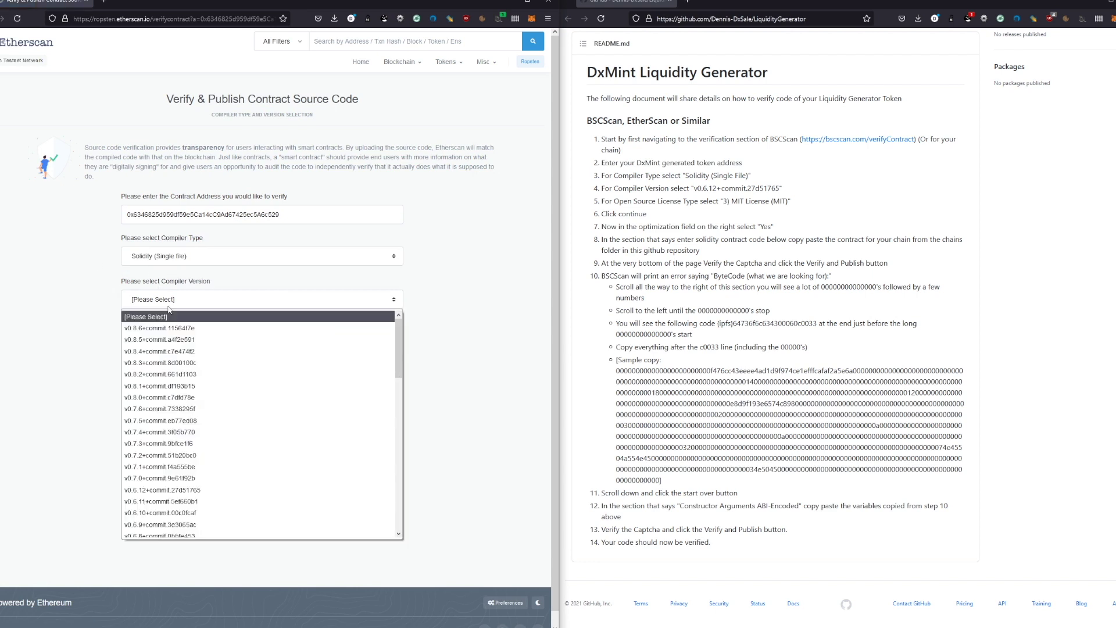
click(206, 490)
click(175, 354)
click(174, 382)
click(221, 355)
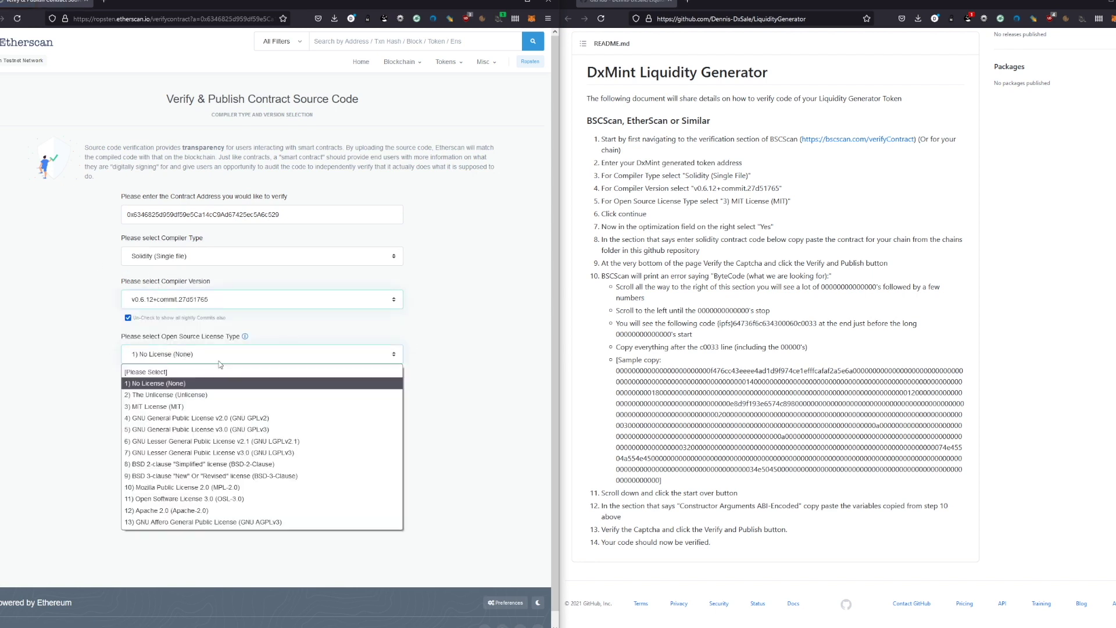
click(236, 408)
click(243, 396)
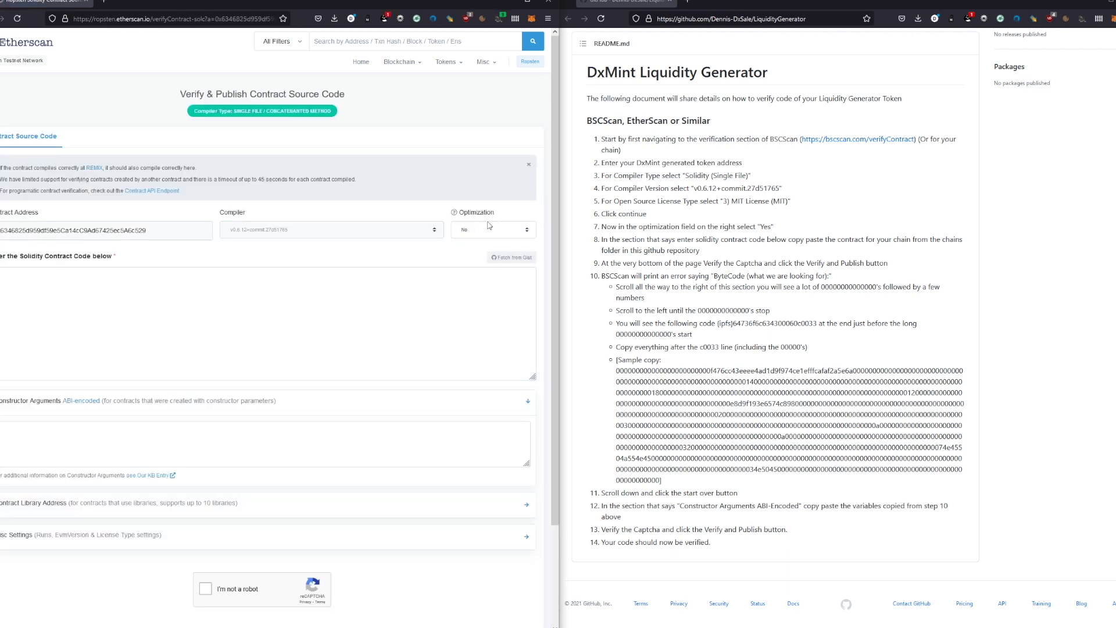
- Set compiler Optimization to Yes on the source-code form
click(460, 232)
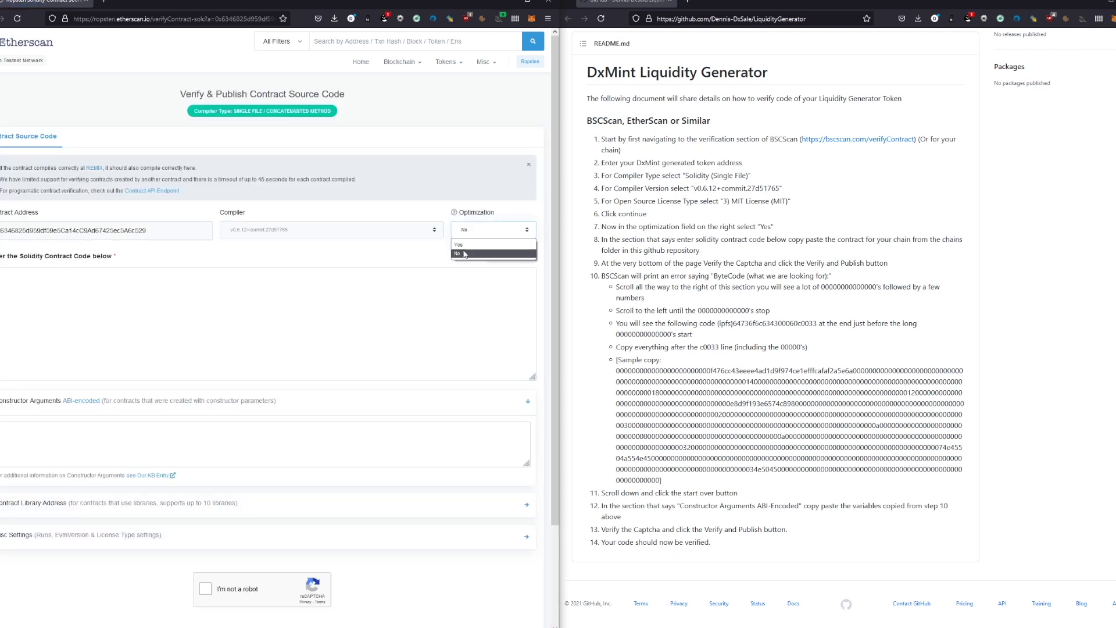
click(459, 244)
scroll(651, 168, up, 3)
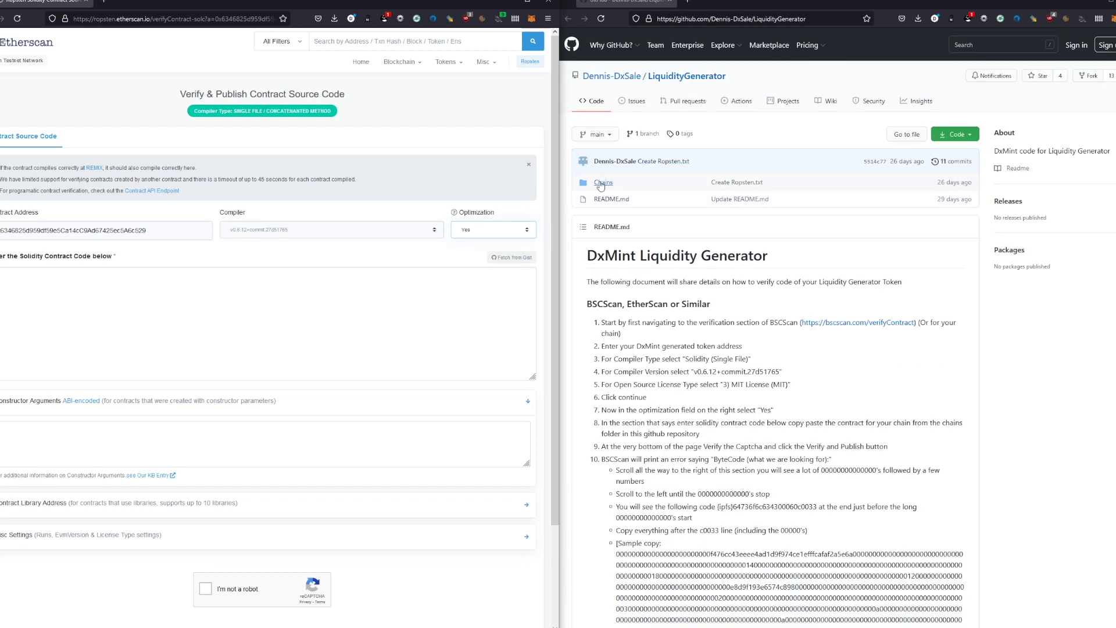
- Open Chains/Ropsten.txt on GitHub as raw text and copy its entire source
right_click(600, 185)
click(622, 190)
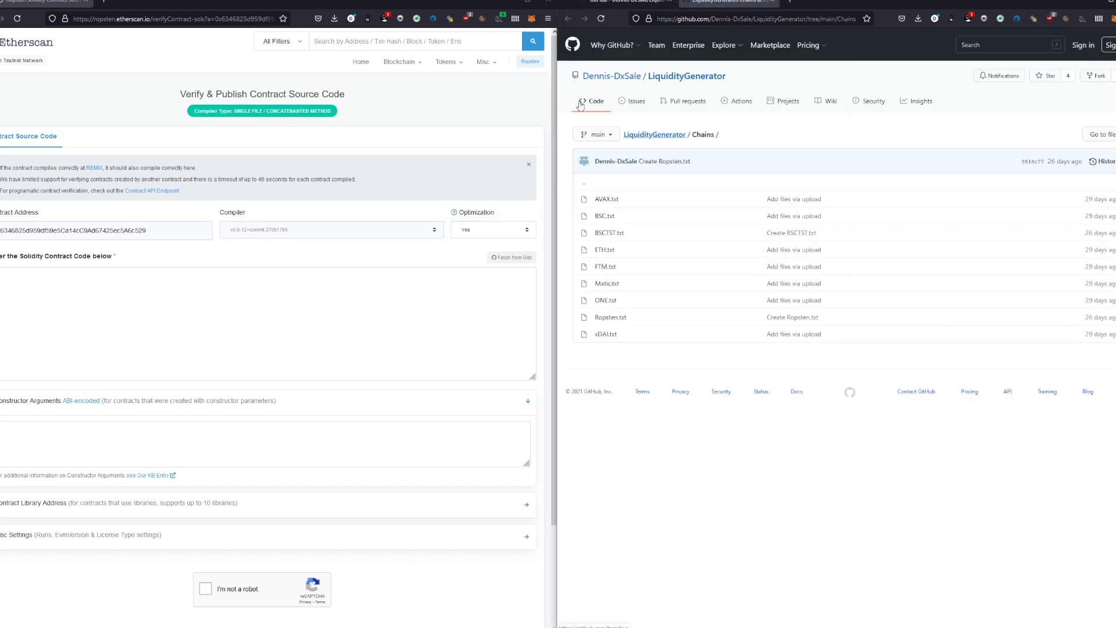
drag(642, 195, 709, 349)
click(710, 348)
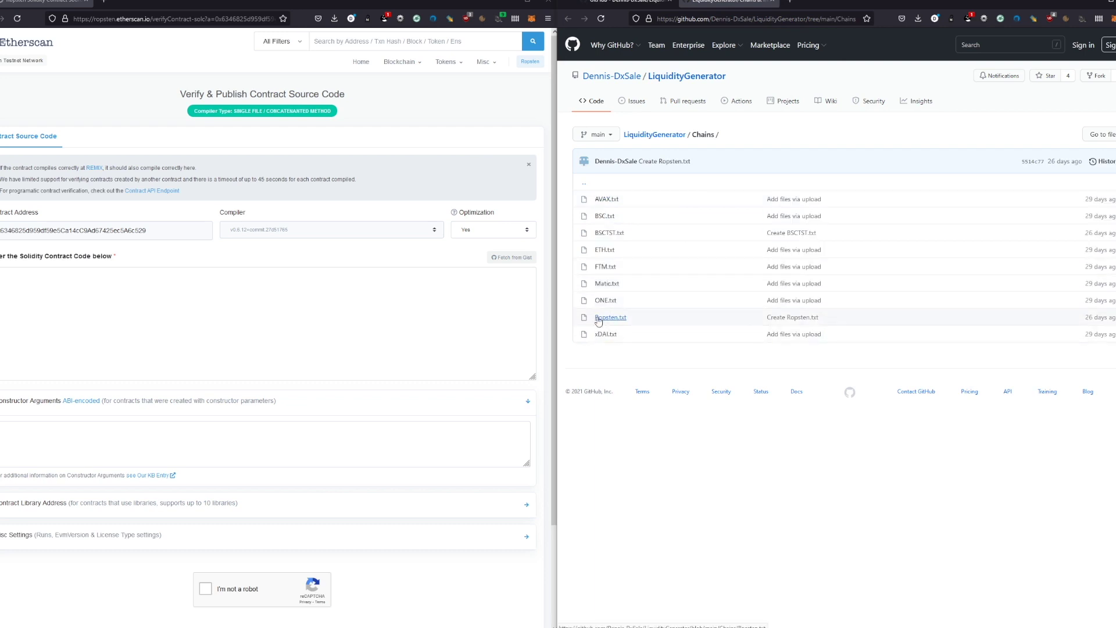
drag(628, 318, 593, 318)
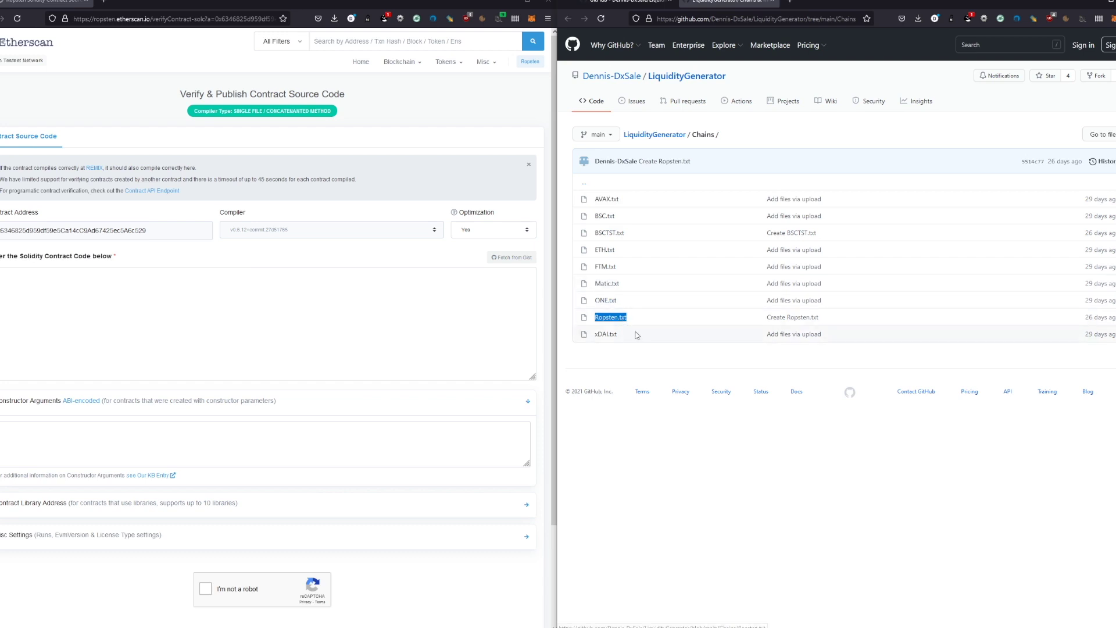
click(610, 316)
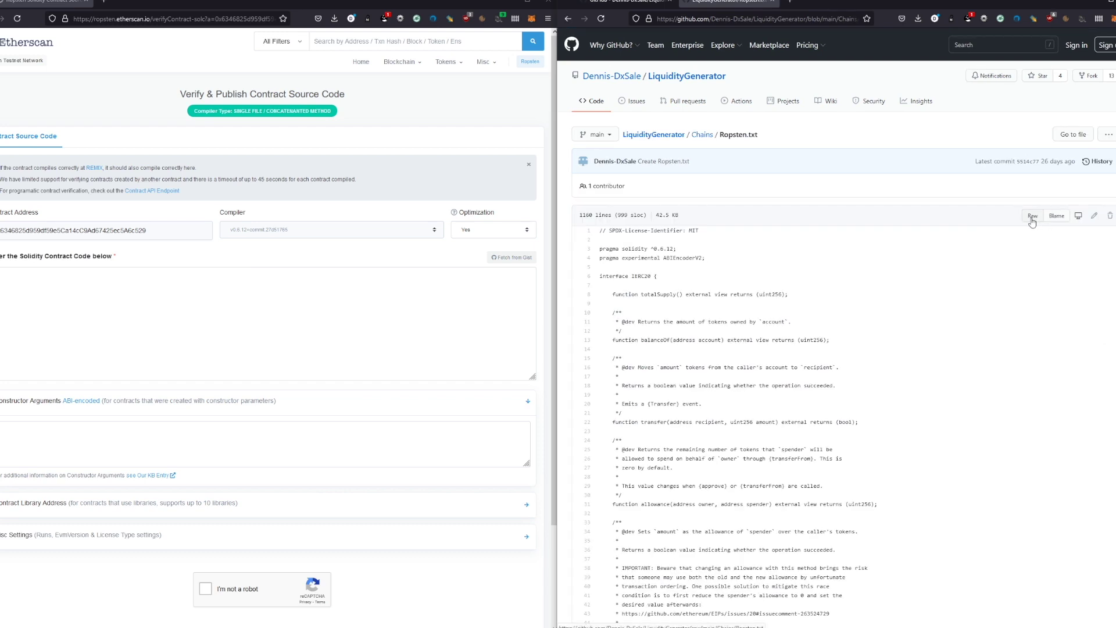
click(1032, 222)
key(ctrl+a)
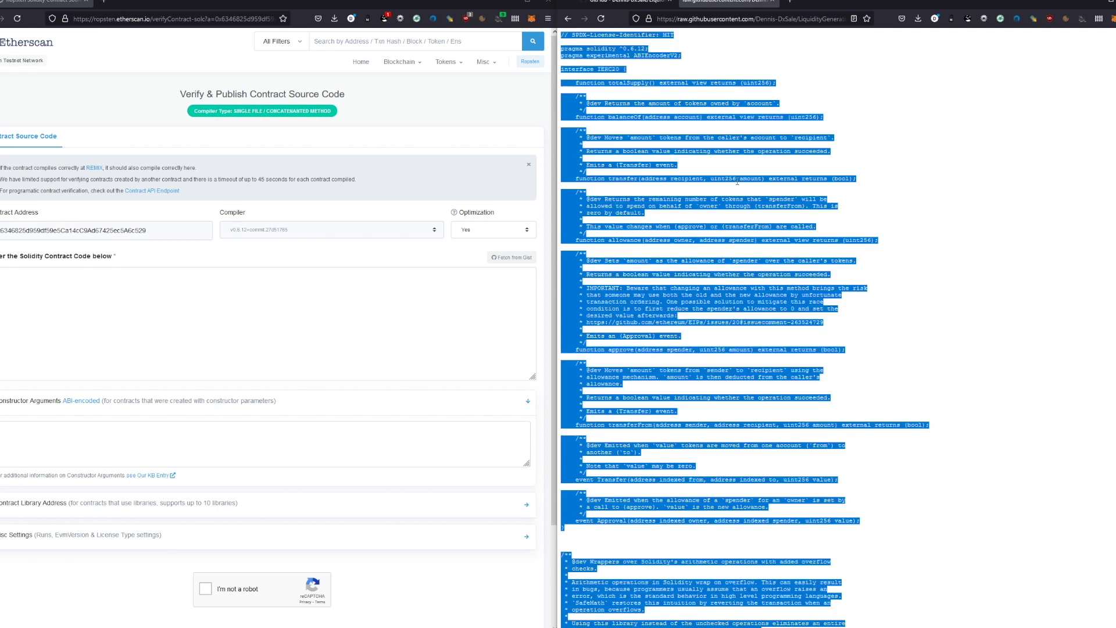
- Paste the copied source into Etherscan's Solidity contract code box, keeping Optimization at Yes
click(568, 19)
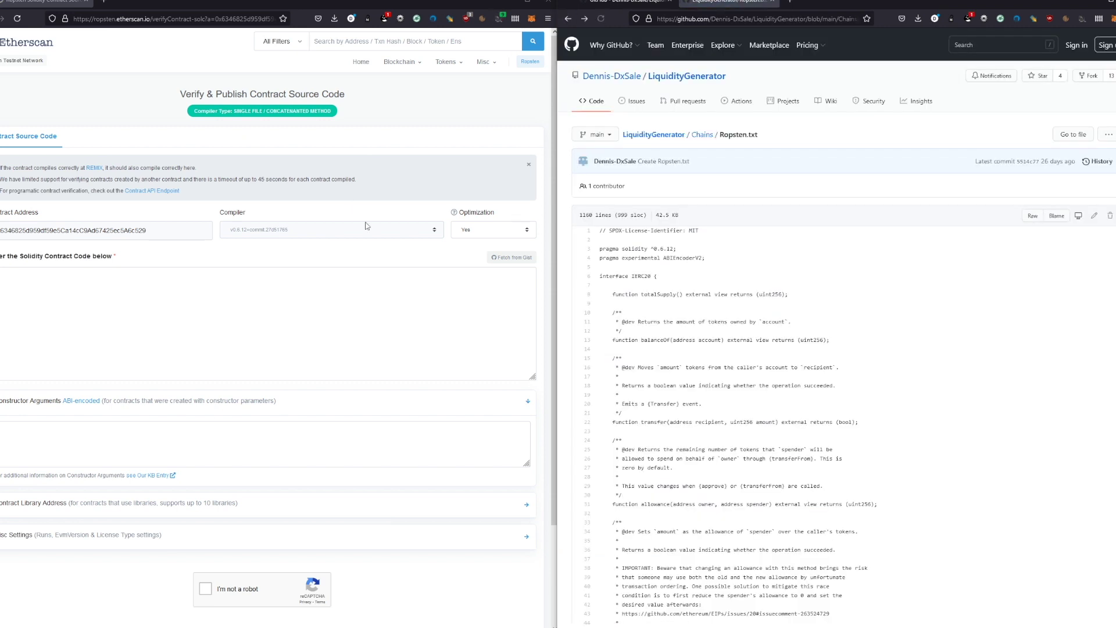
click(310, 274)
key(ctrl+v)
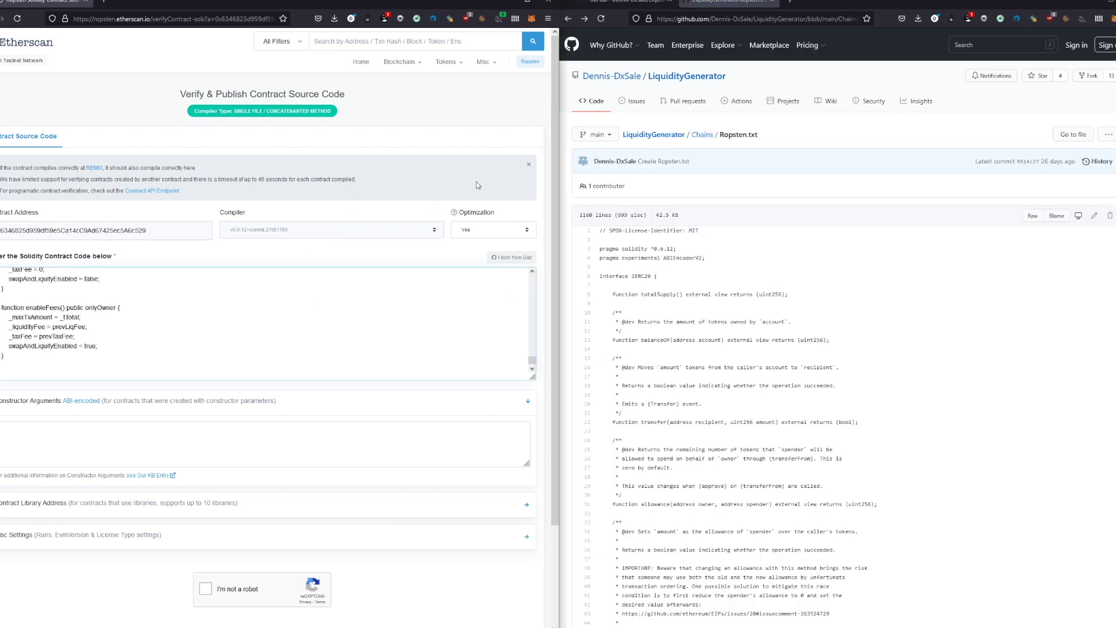
click(477, 229)
click(477, 229)
scroll(267, 200, down, 3)
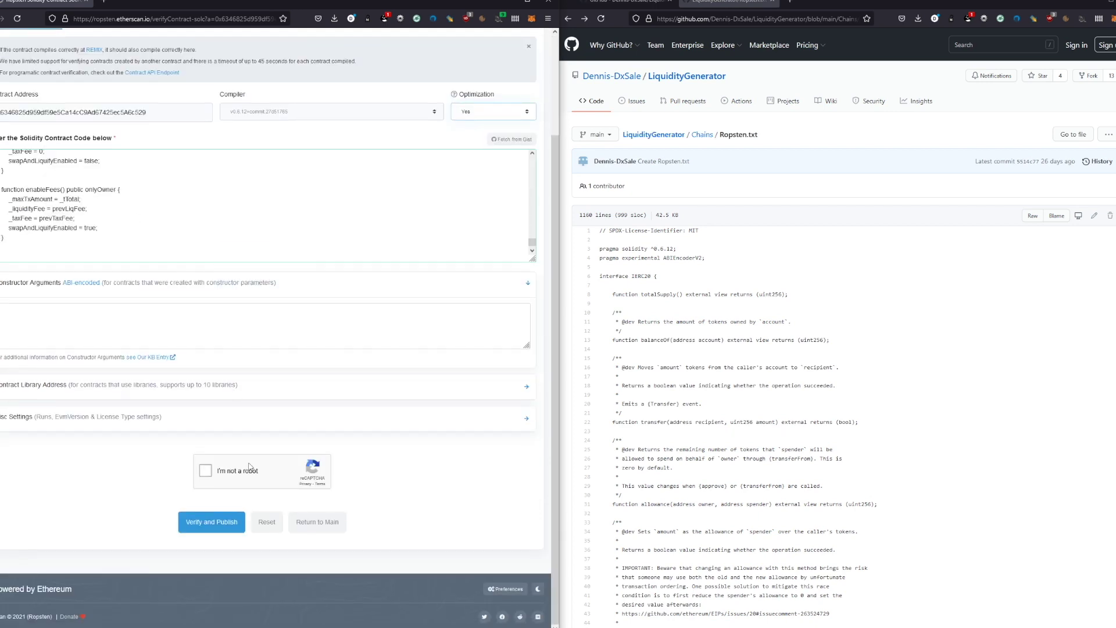
- Submit the source past the reCAPTCHA, then review README steps 5–9 and select the c0033 marker
click(205, 469)
click(199, 525)
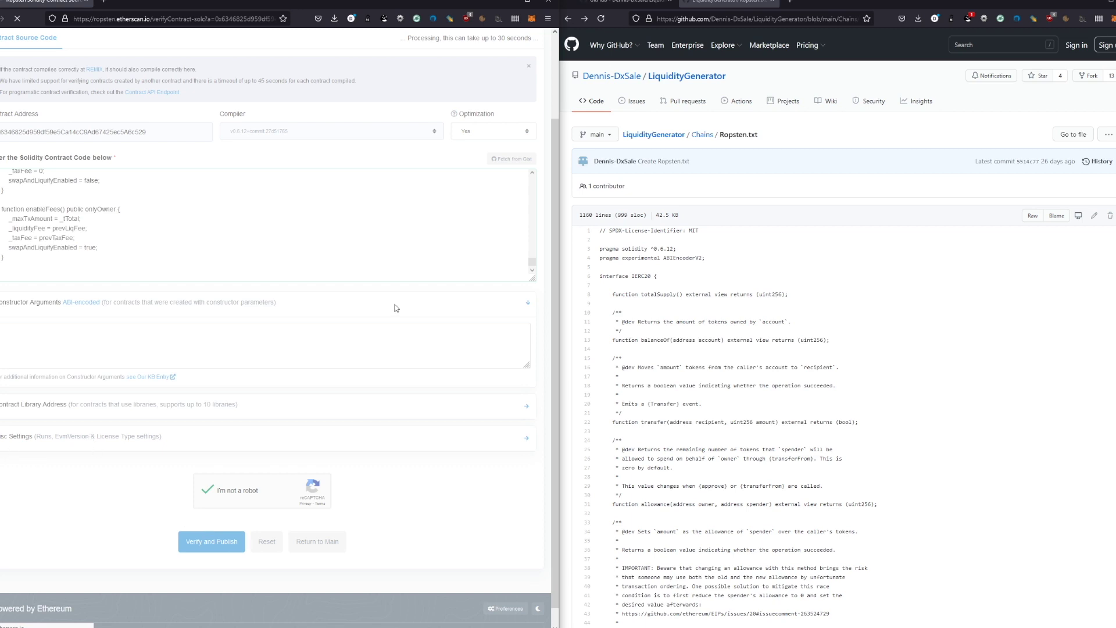
click(657, 135)
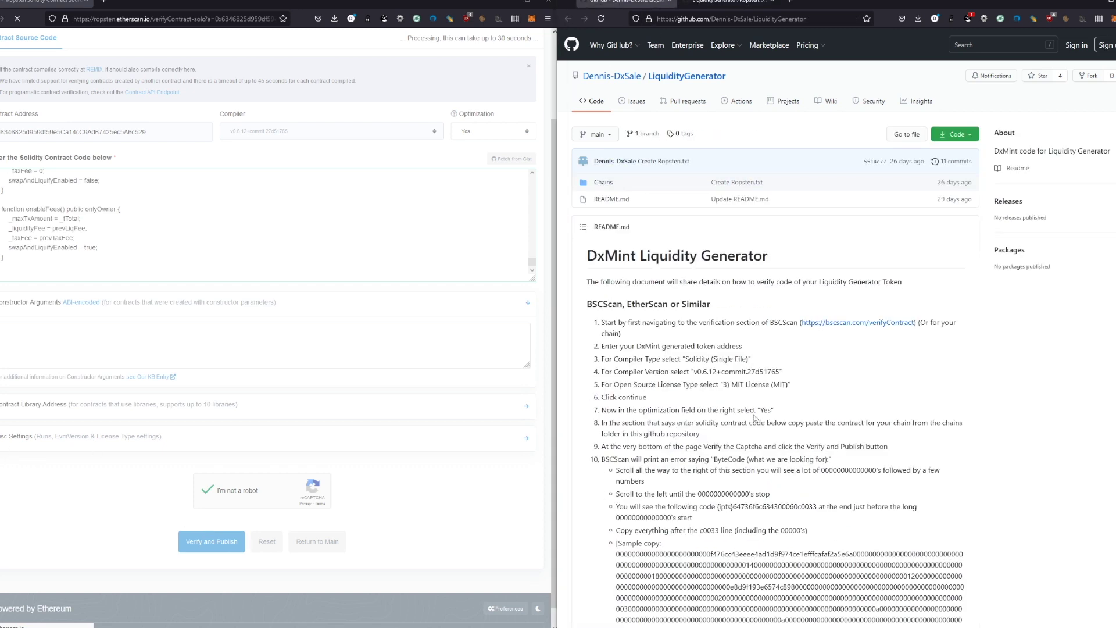
drag(590, 381, 962, 433)
drag(598, 446, 890, 447)
click(895, 427)
drag(723, 435, 577, 386)
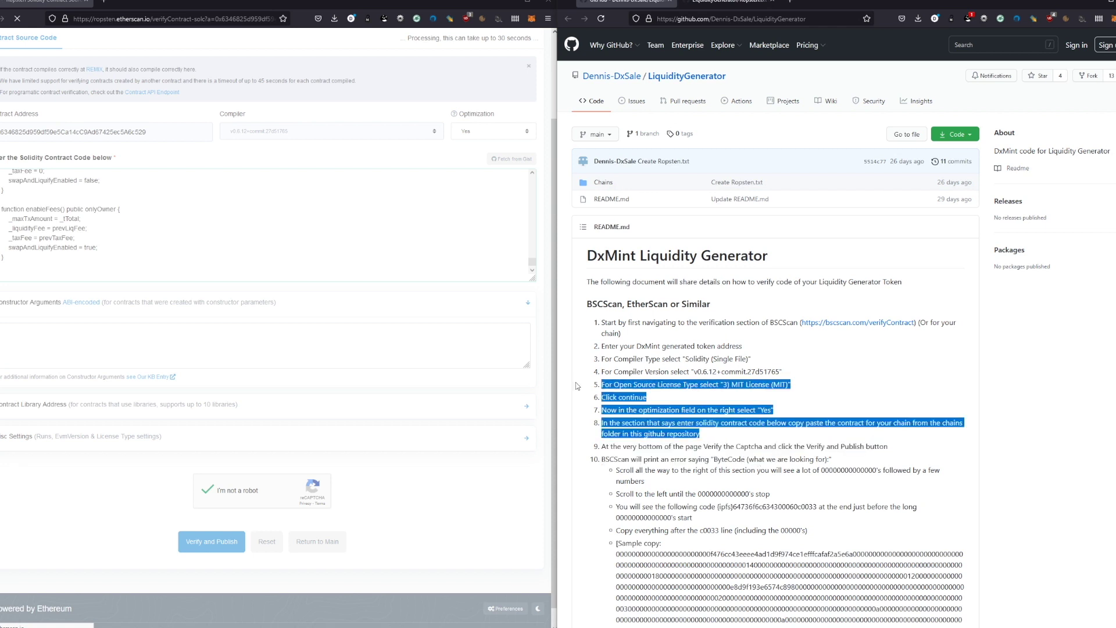
scroll(619, 406, down, 3)
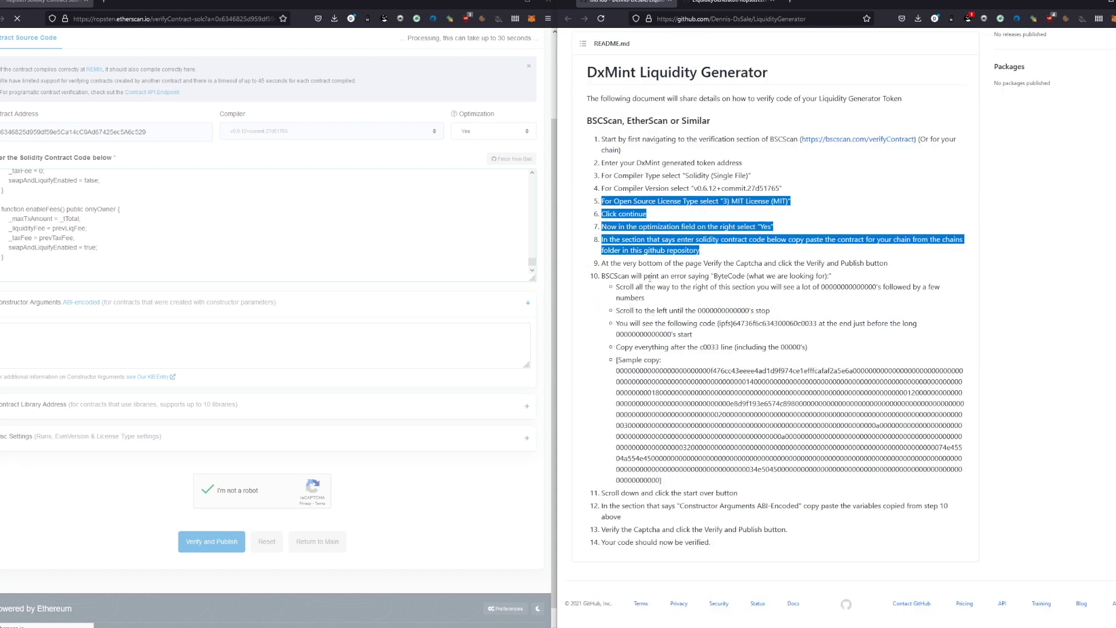
double_click(710, 346)
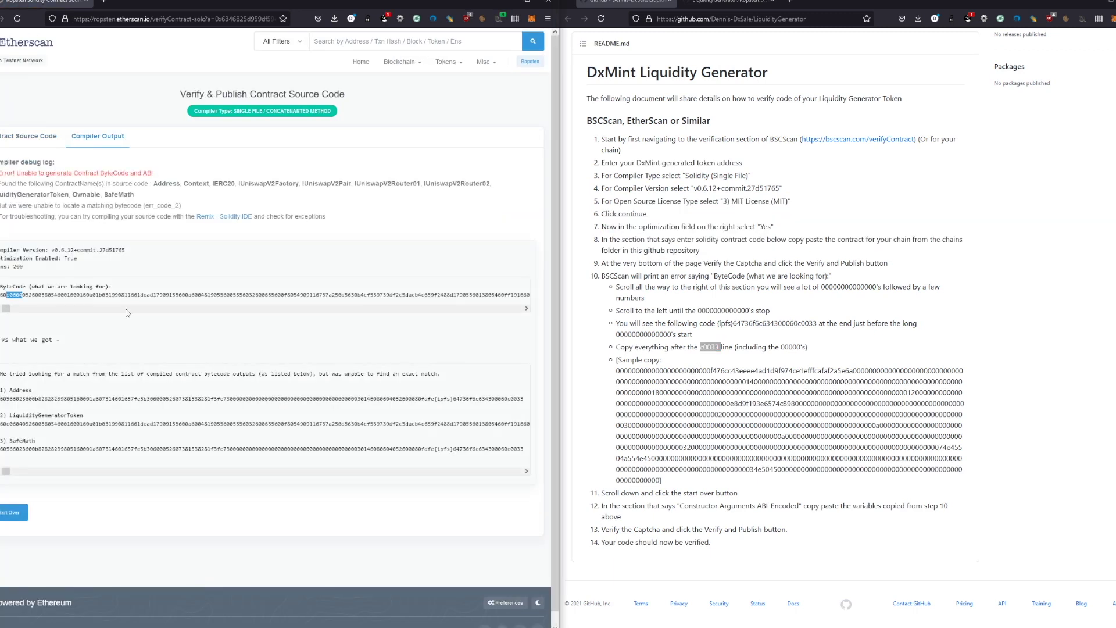
- Find c0033 in the expected bytecode and copy everything after it to the line's end
click(372, 281)
key(ctrl+f)
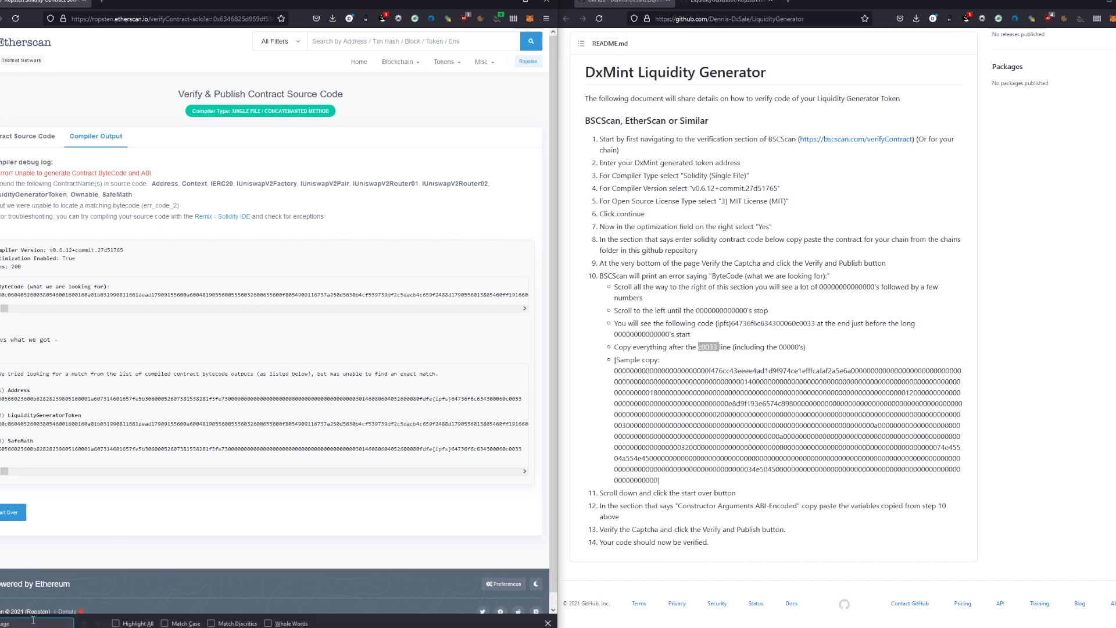
key(ctrl+v)
key(BackSpace)
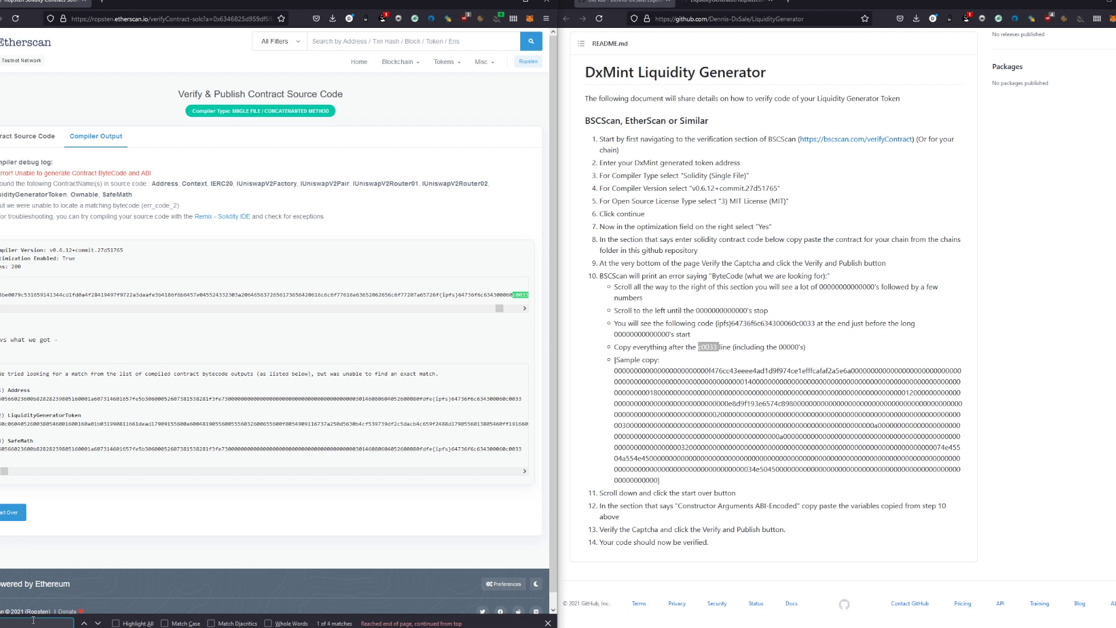
click(524, 308)
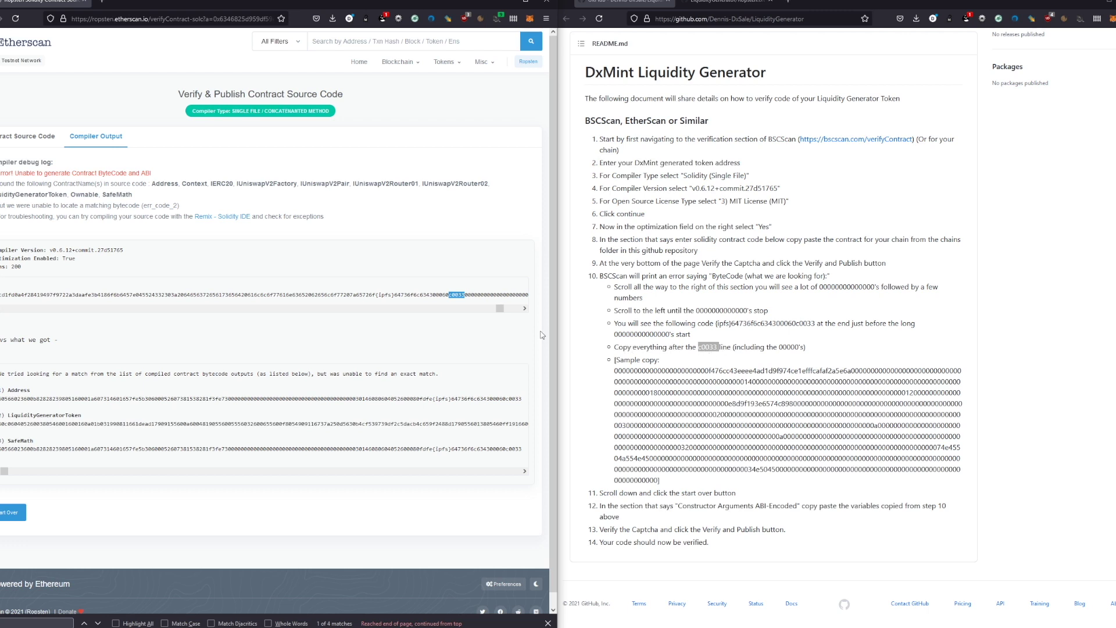
click(464, 297)
drag(490, 294, 578, 304)
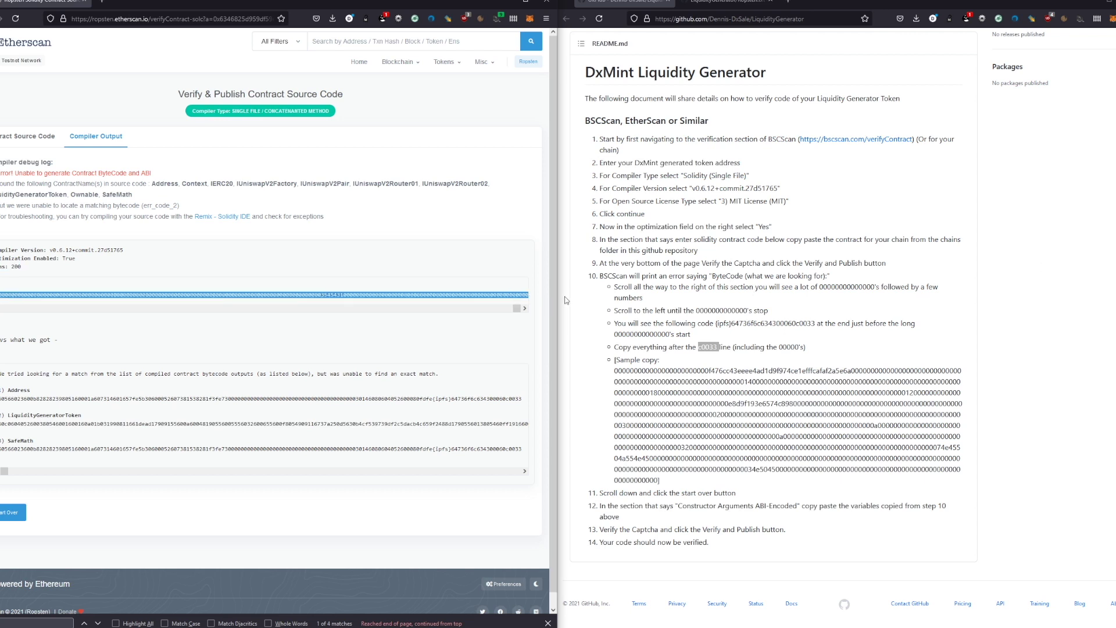
right_click(475, 294)
click(494, 308)
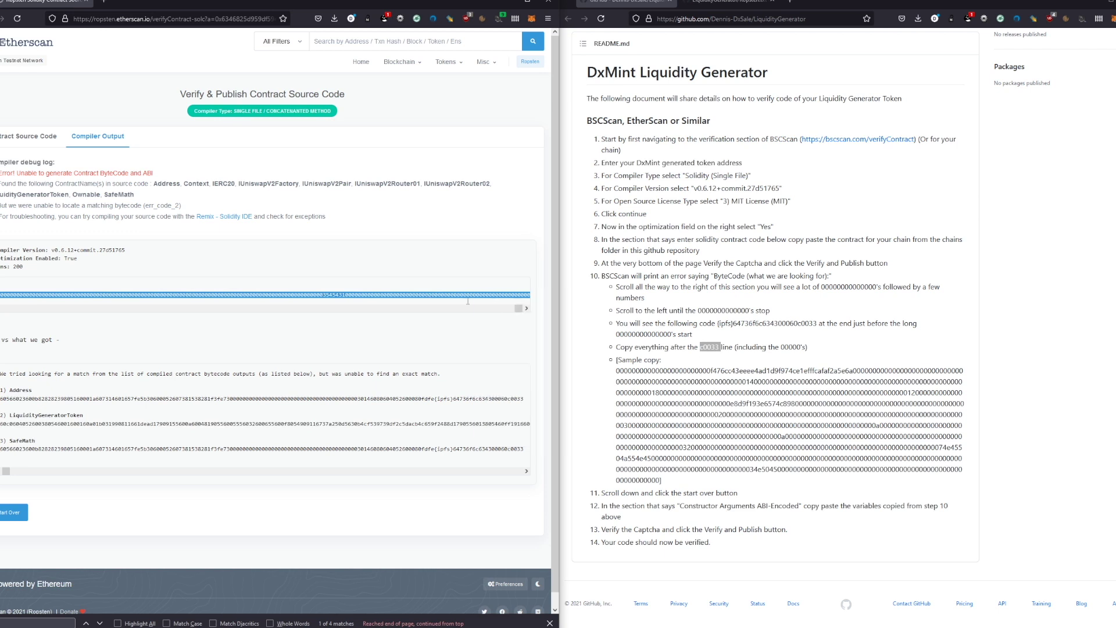
click(23, 140)
- Paste the copied bytecode tail into the Constructor Arguments field
scroll(24, 360, down, 2)
click(24, 360)
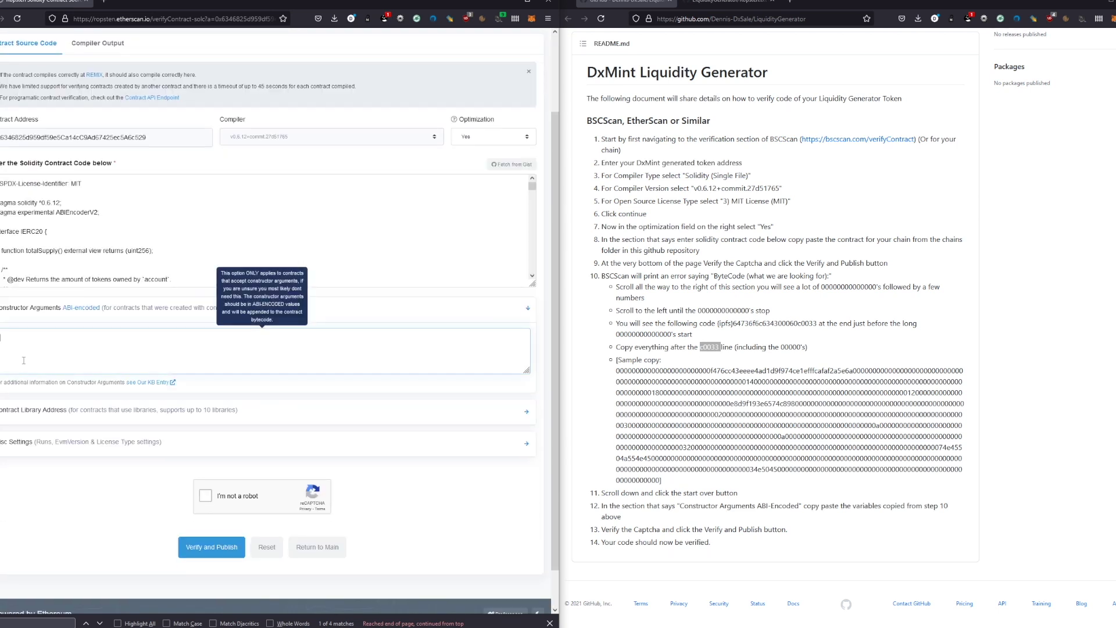
key(ctrl+v)
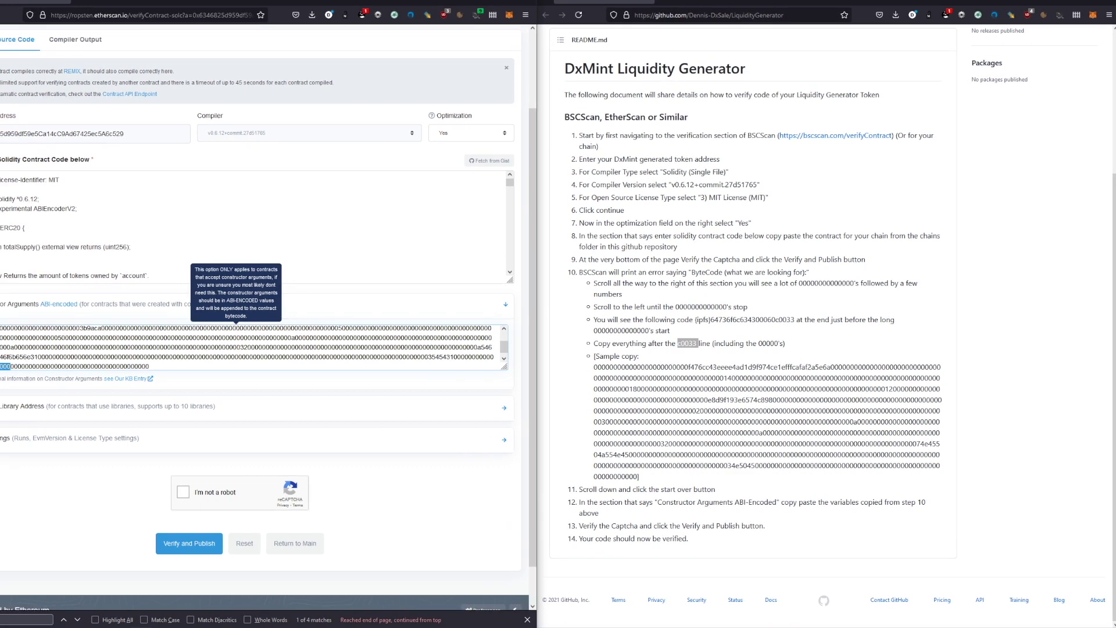
drag(0, 356, 0, 365)
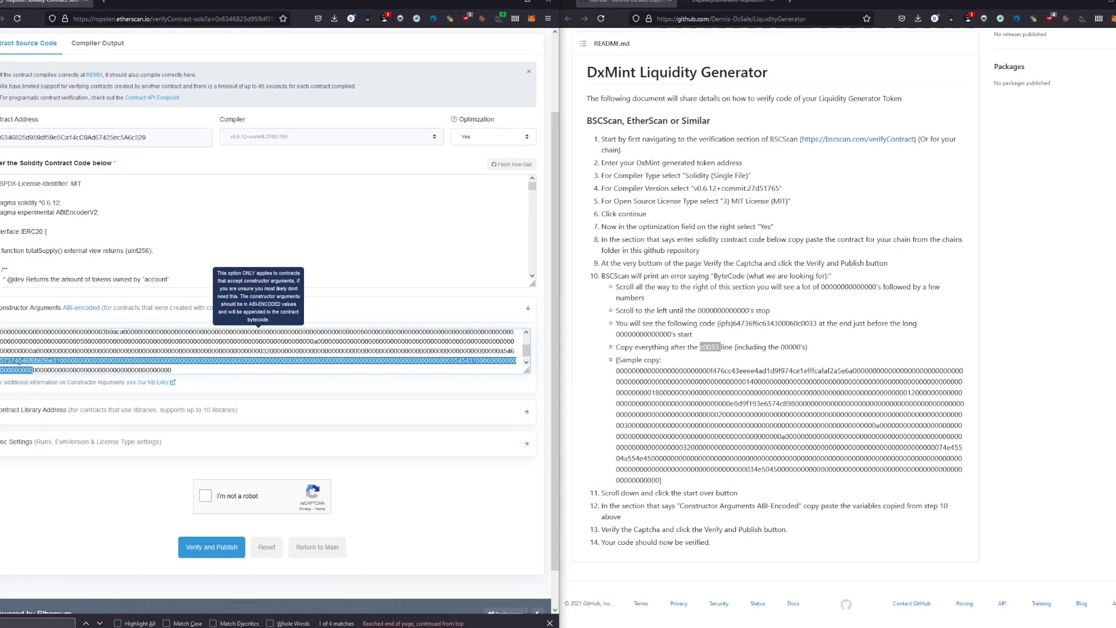
click(174, 349)
- Pass the reCAPTCHA and resubmit the contract for verification
scroll(174, 348, up, 1)
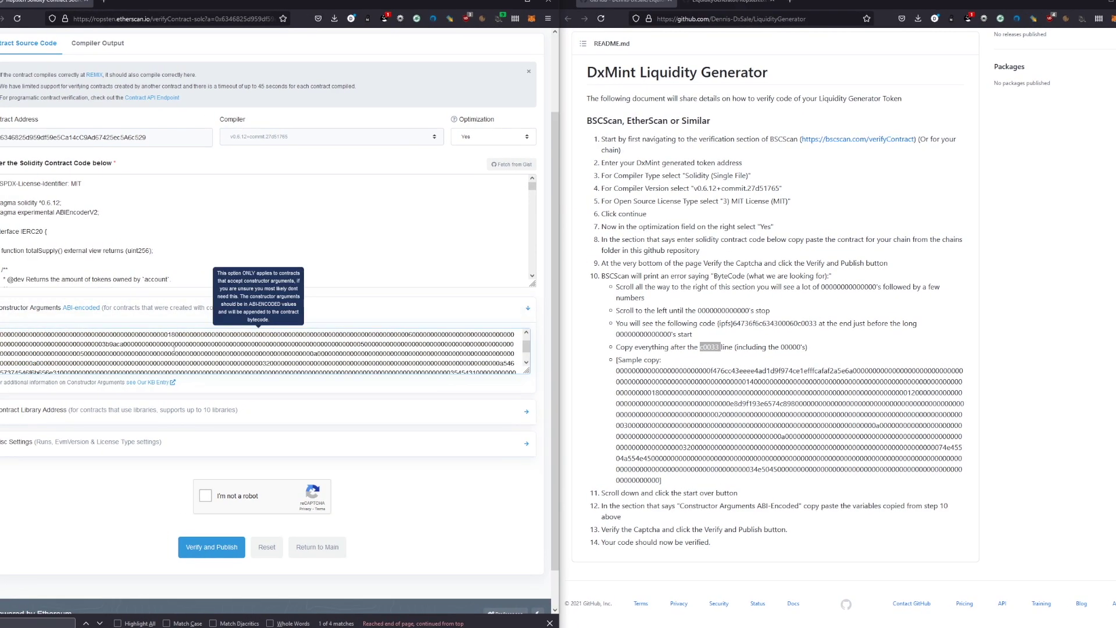
scroll(177, 361, up, 1)
scroll(171, 359, down, 3)
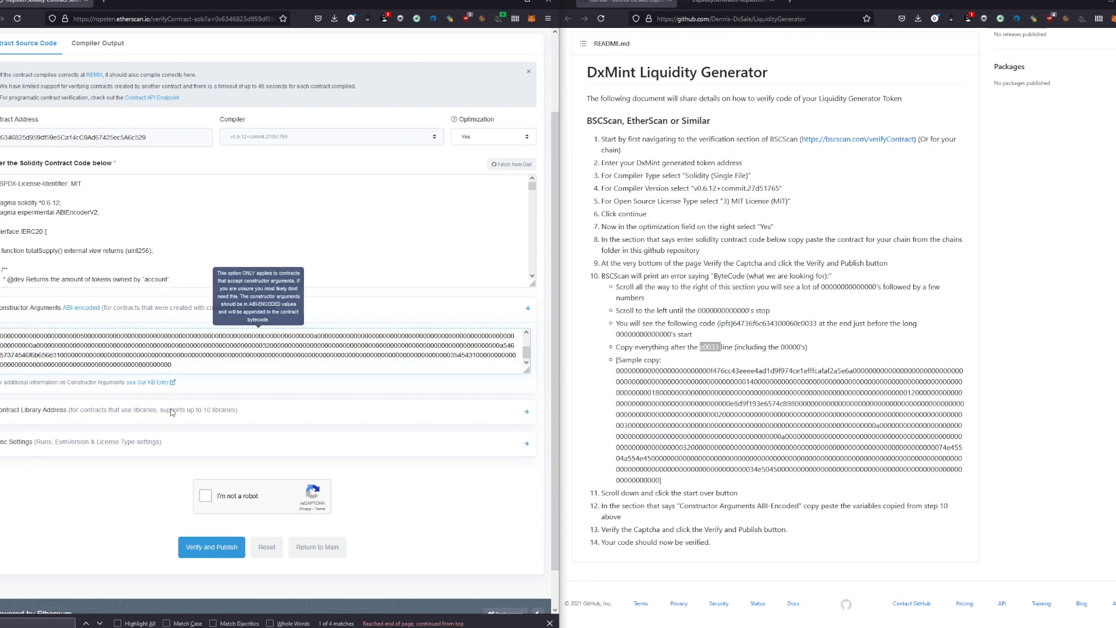
scroll(159, 425, down, 1)
click(218, 453)
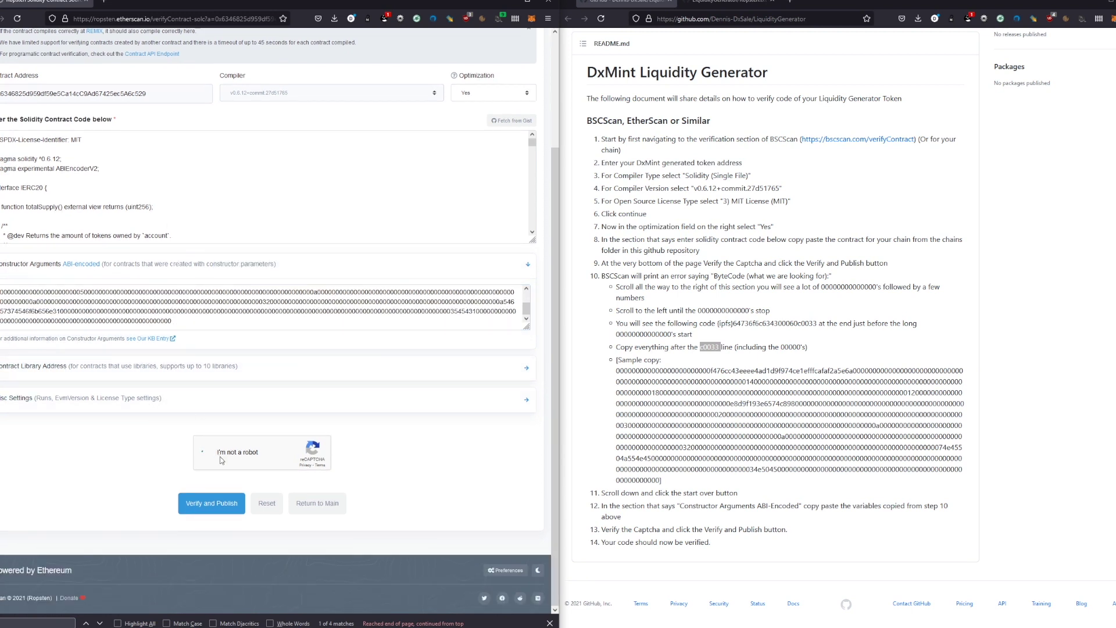
click(225, 505)
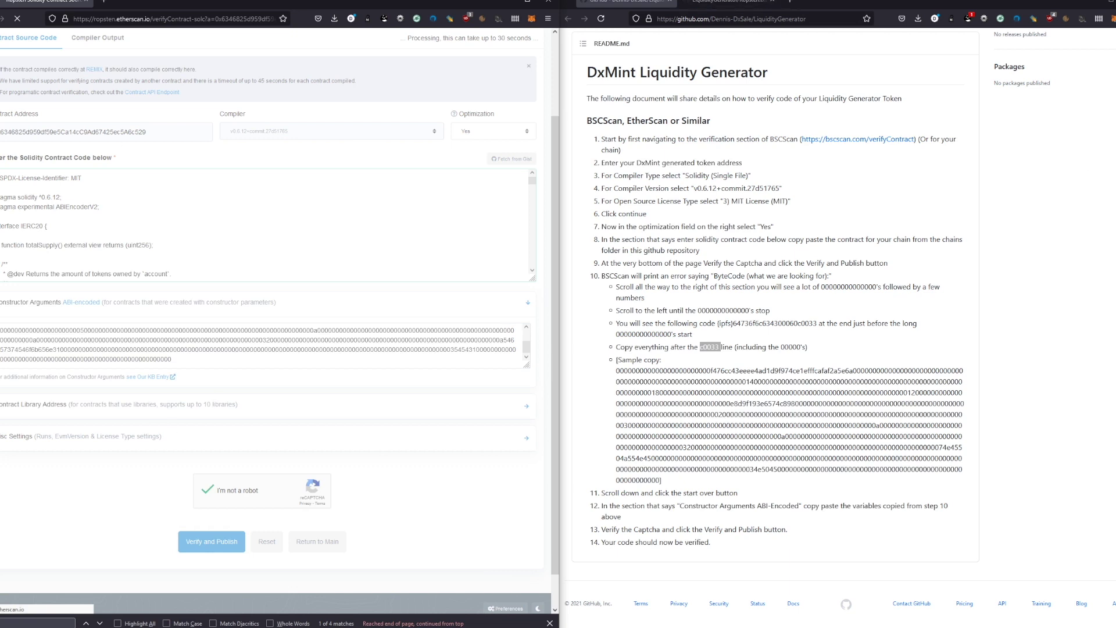
click(1089, 2)
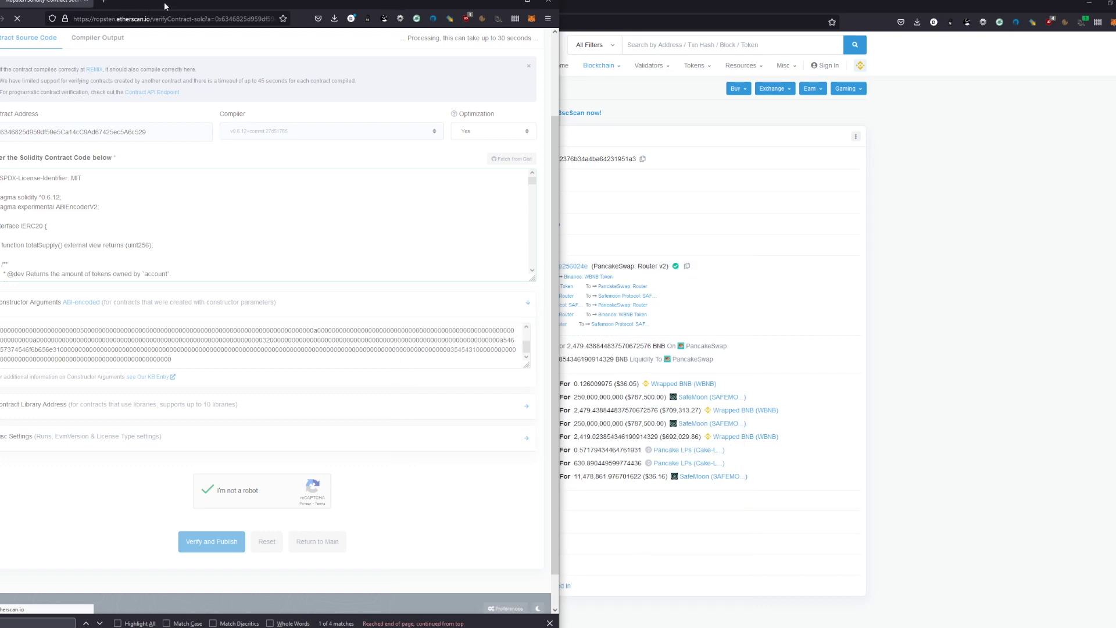
- Maximize the Etherscan window showing the successful verification message
drag(165, 5, 560, 150)
double_click(417, 152)
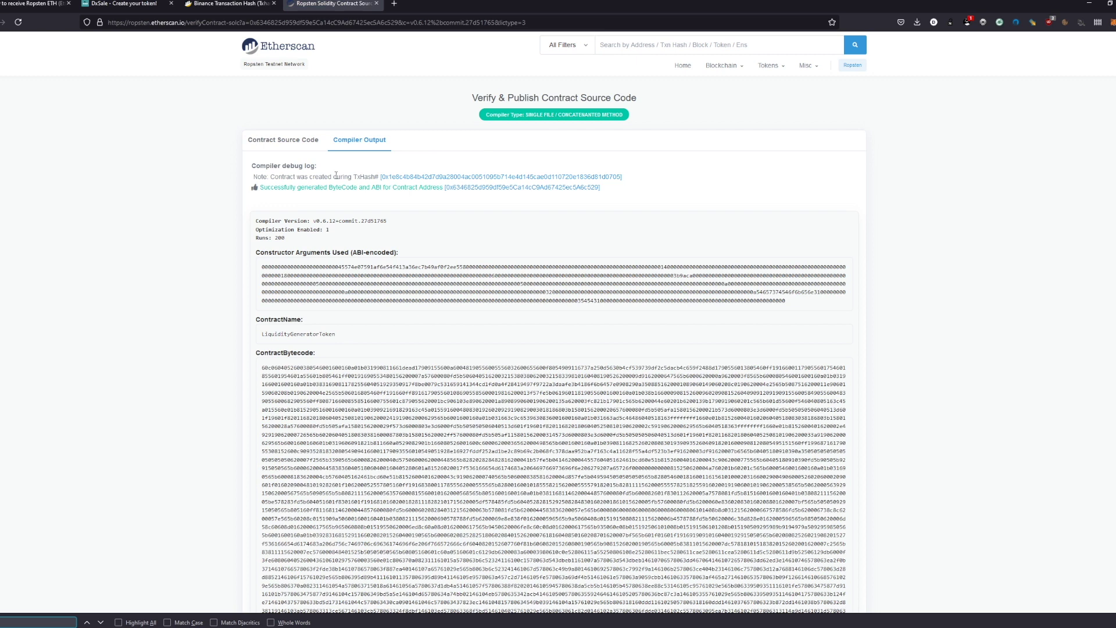
triple_click(260, 187)
click(352, 201)
- Open the verified contract's page and list its Read and Write Contract functions
click(526, 187)
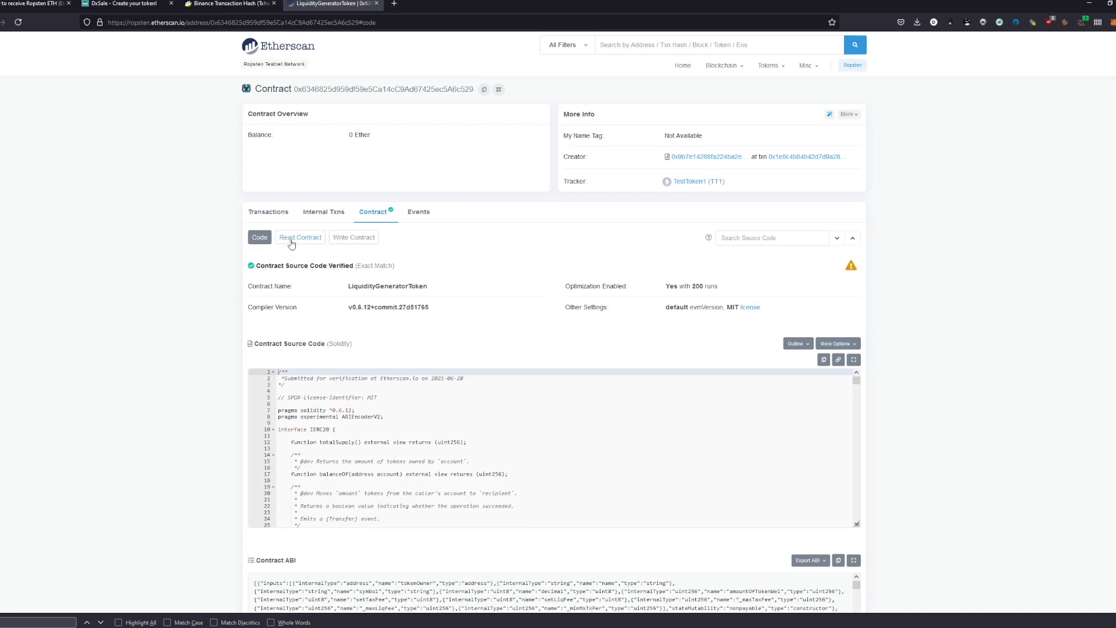
click(293, 244)
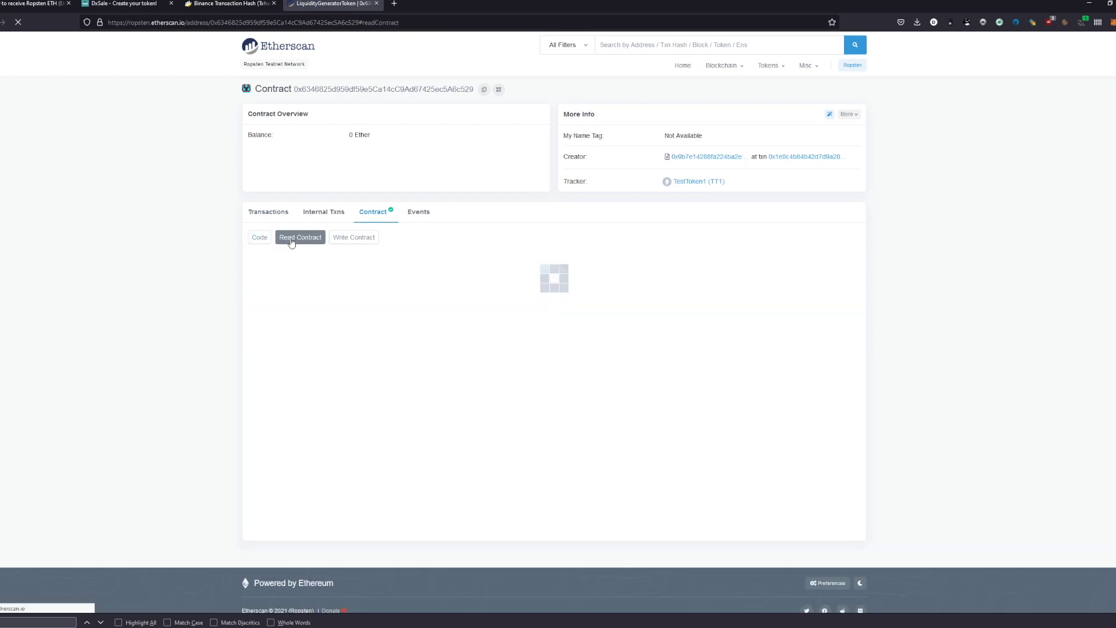
click(347, 249)
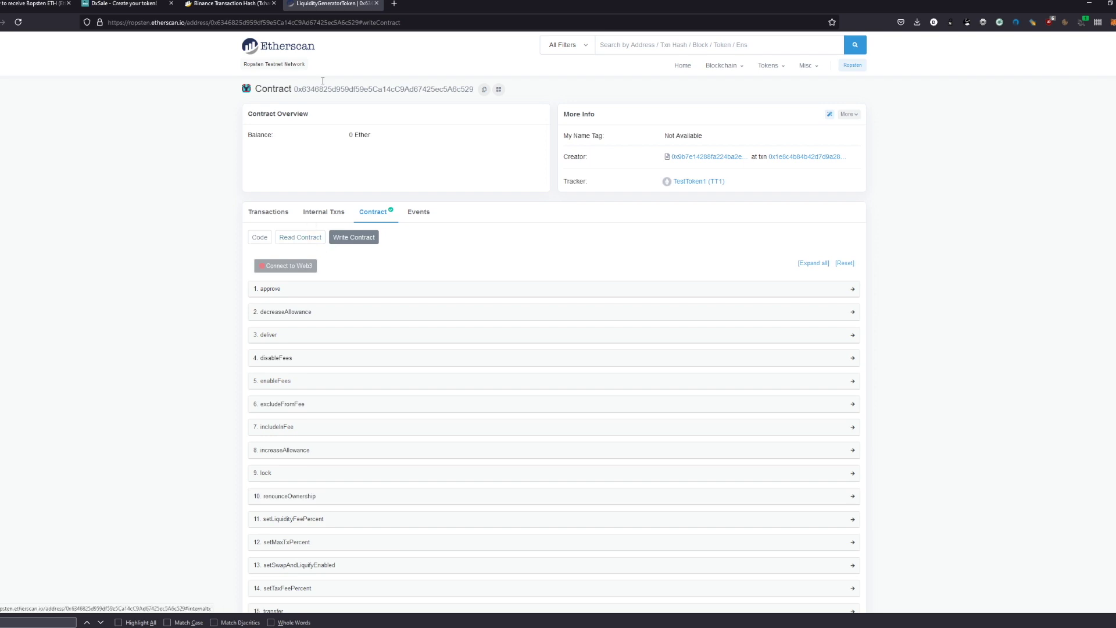
drag(307, 72, 305, 228)
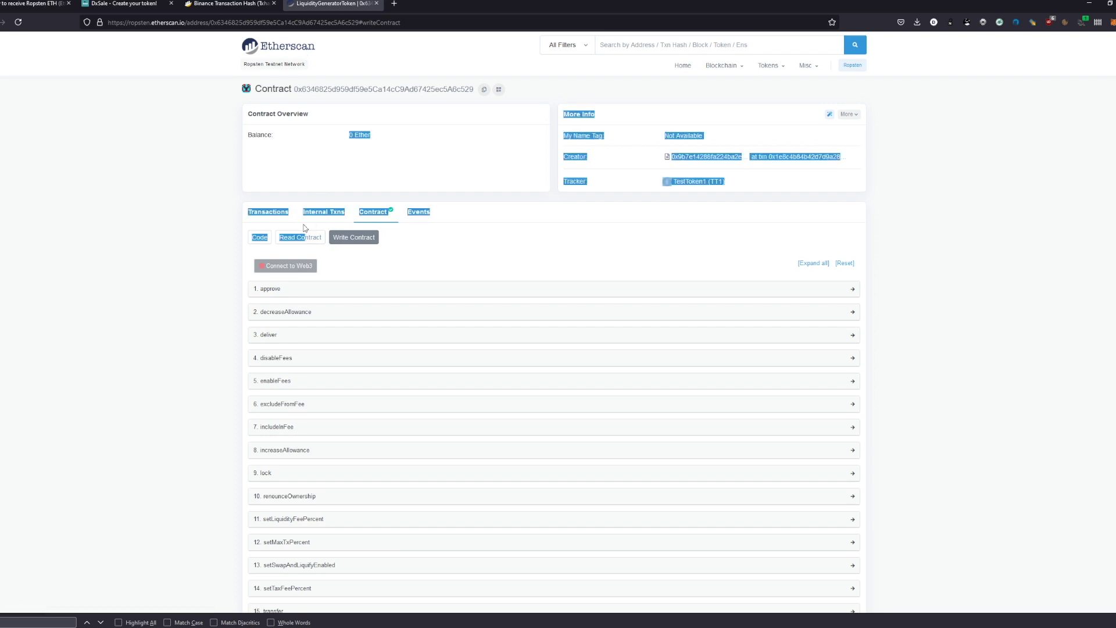
click(437, 251)
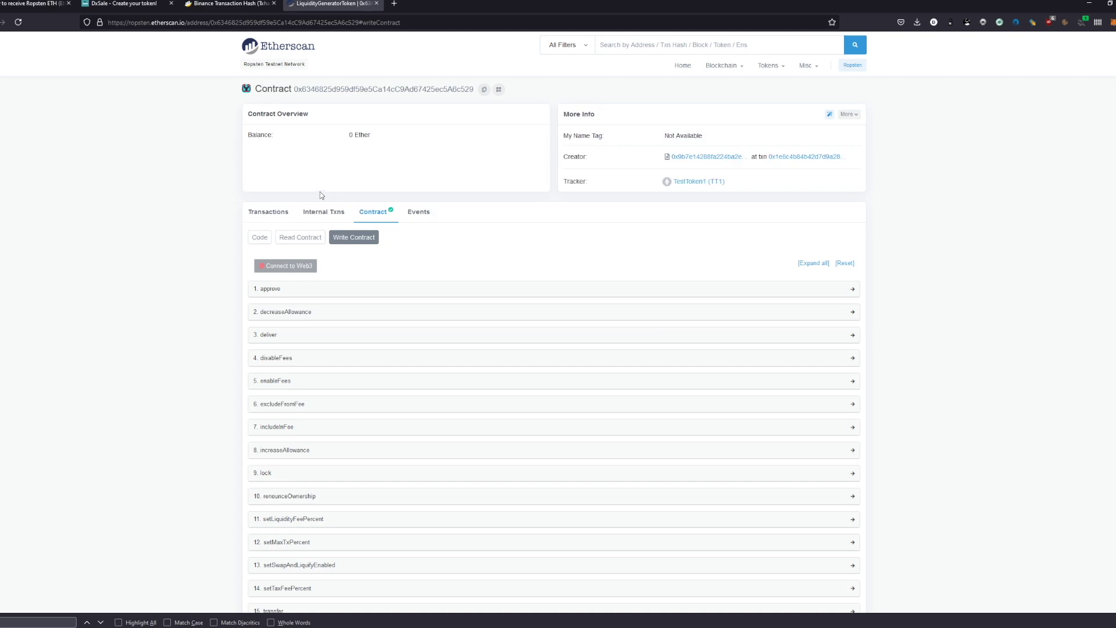
- Connect the Etherscan write-contract page to MetaMask, accepting the beta notice
click(300, 270)
click(299, 265)
click(605, 93)
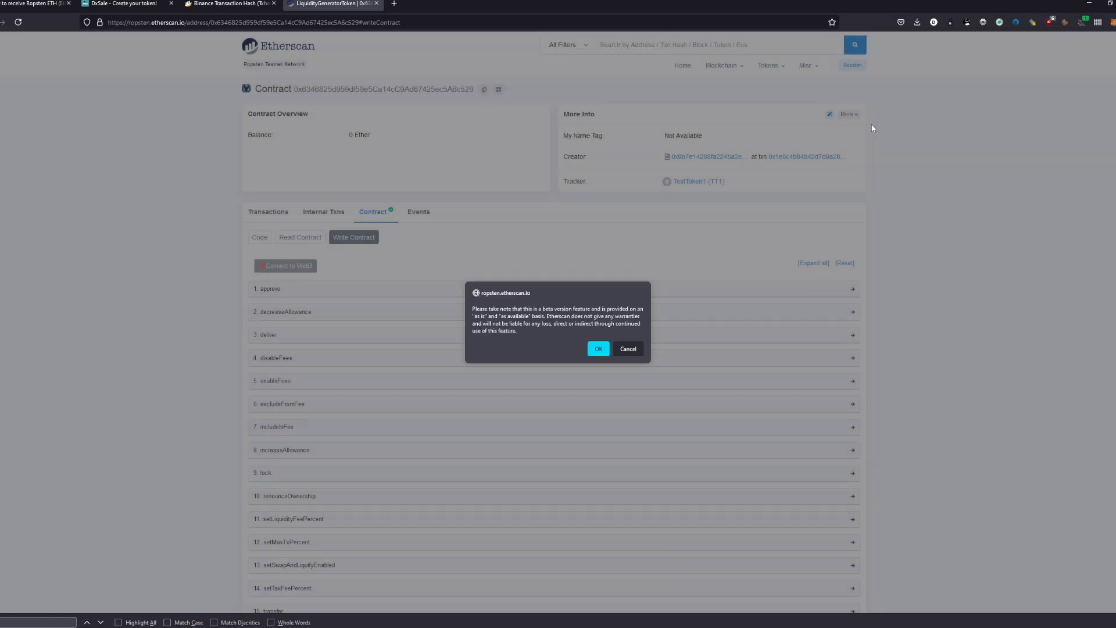
click(598, 348)
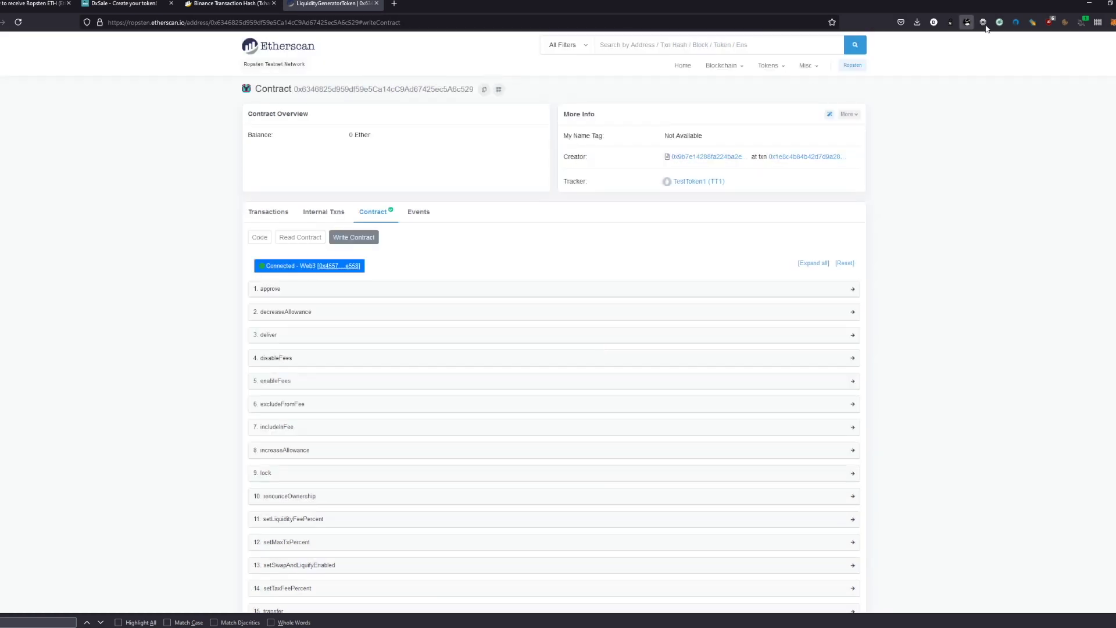
- View the MetaMask wallet's assets, then return to the DxSale tab
click(1110, 24)
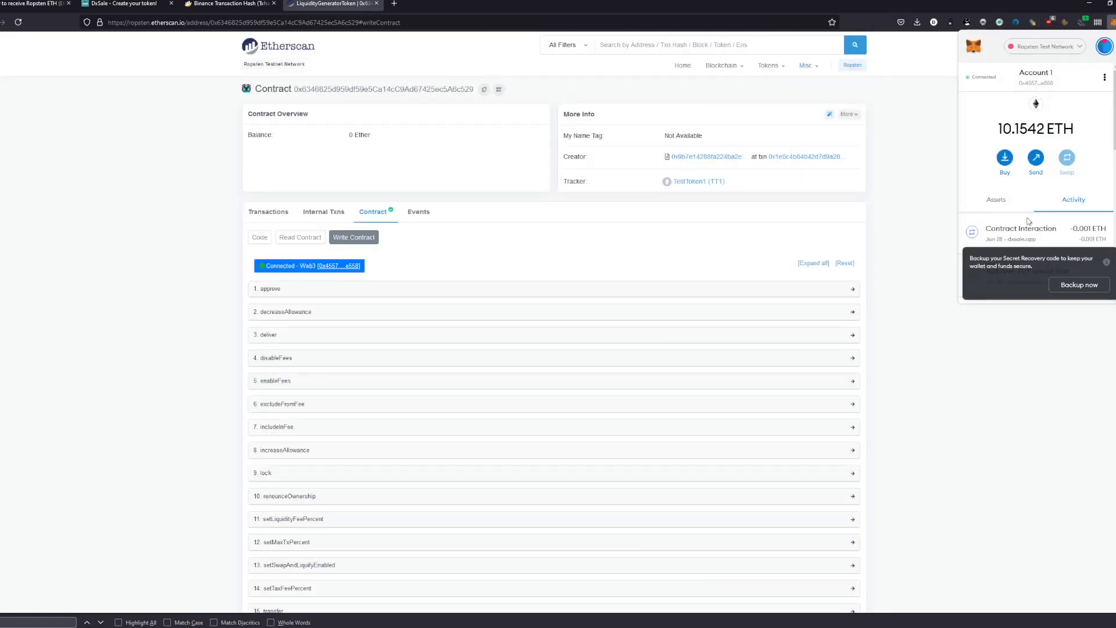
click(995, 206)
scroll(285, 217, down, 3)
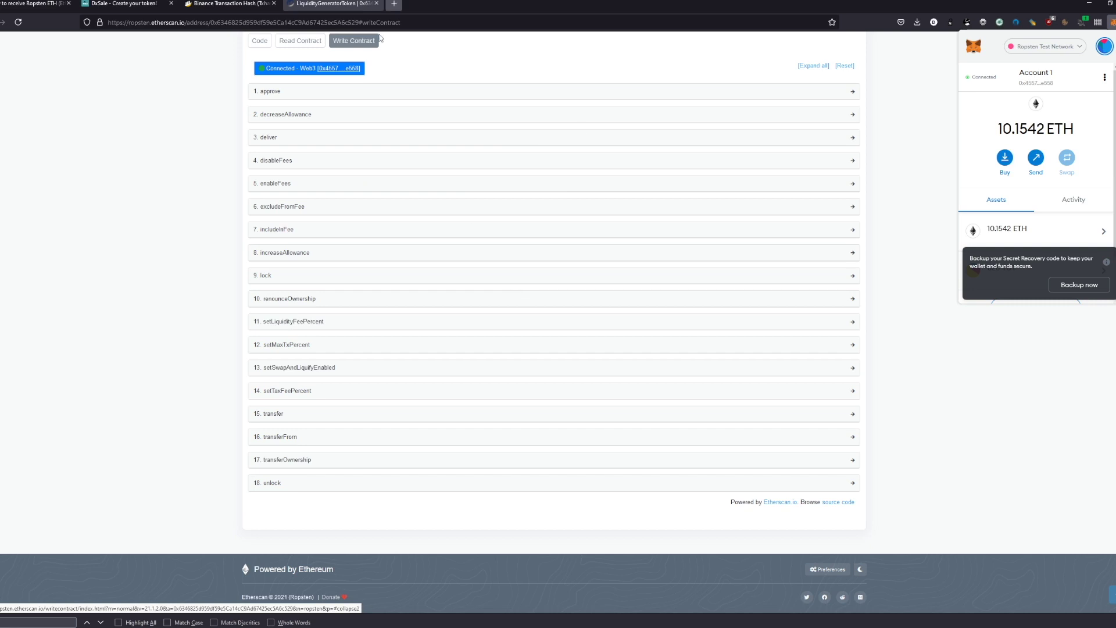
click(125, 4)
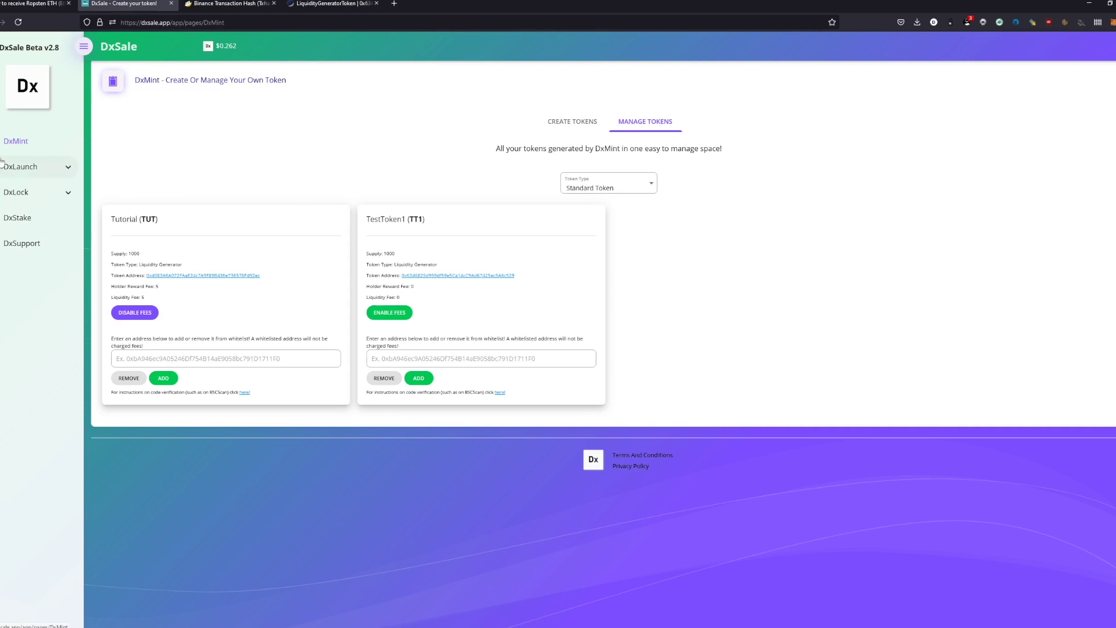
- Accept all DxLaunch disclaimer statements from the Start or Manage sale page
click(29, 176)
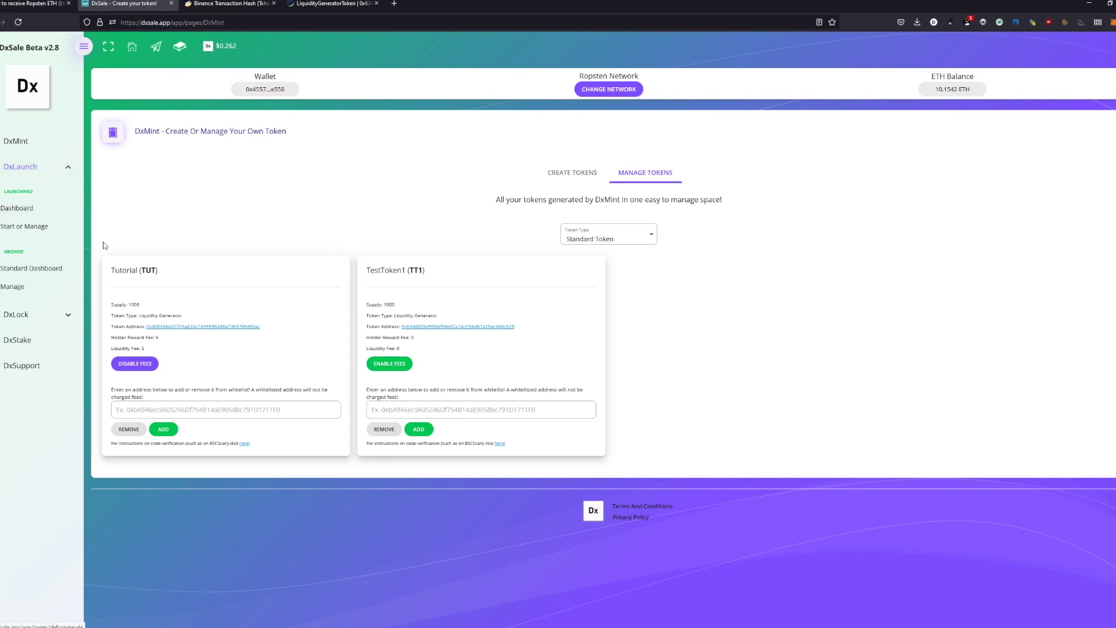
click(33, 231)
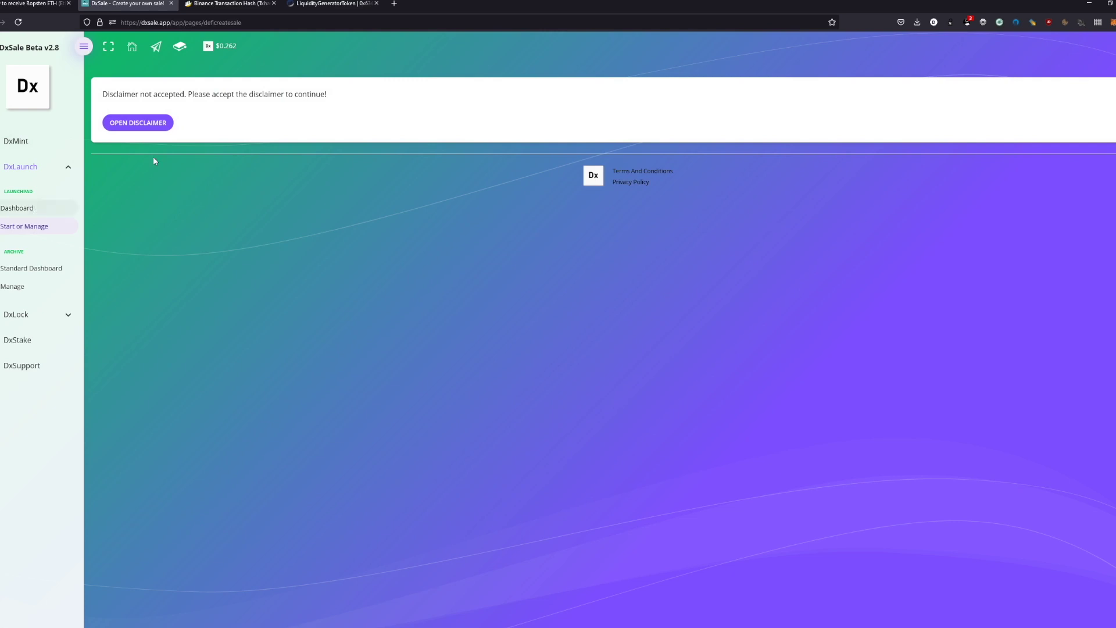
click(135, 124)
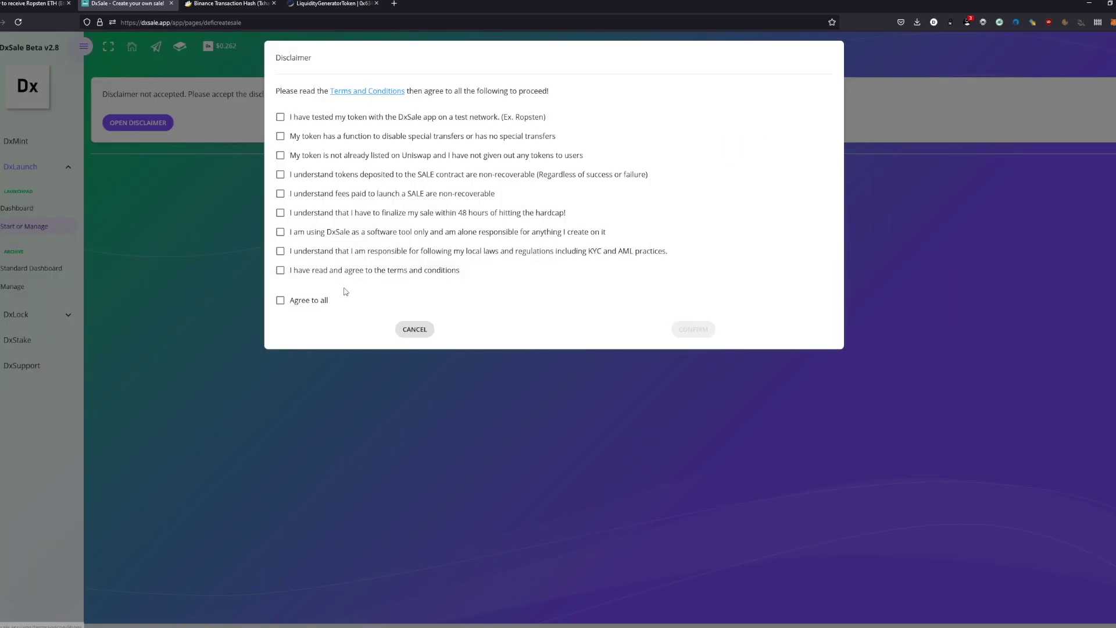
click(312, 300)
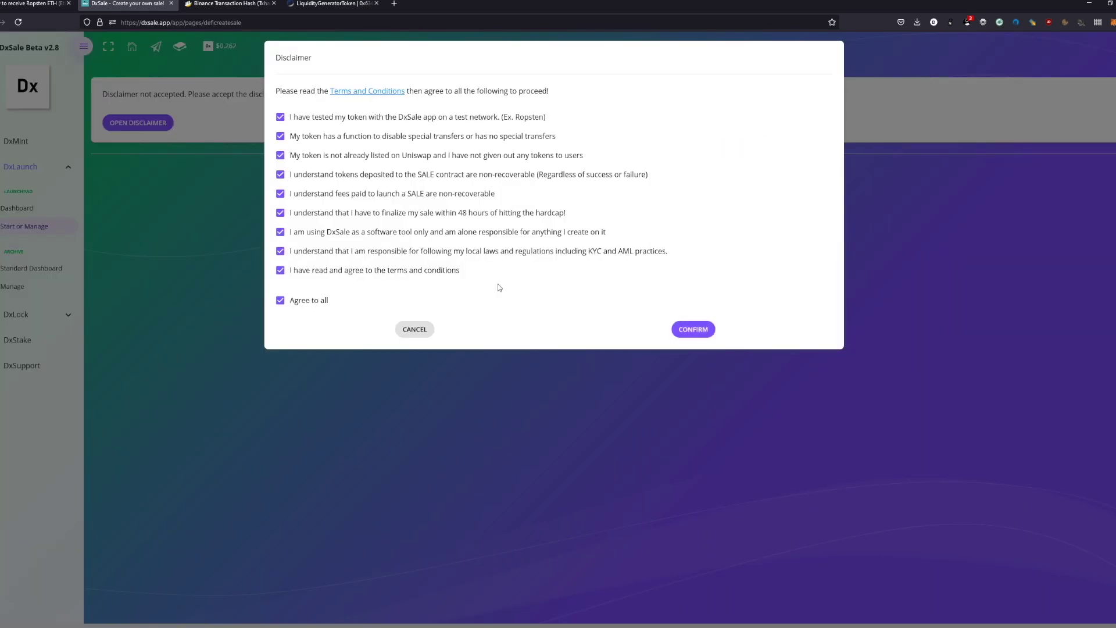
click(692, 328)
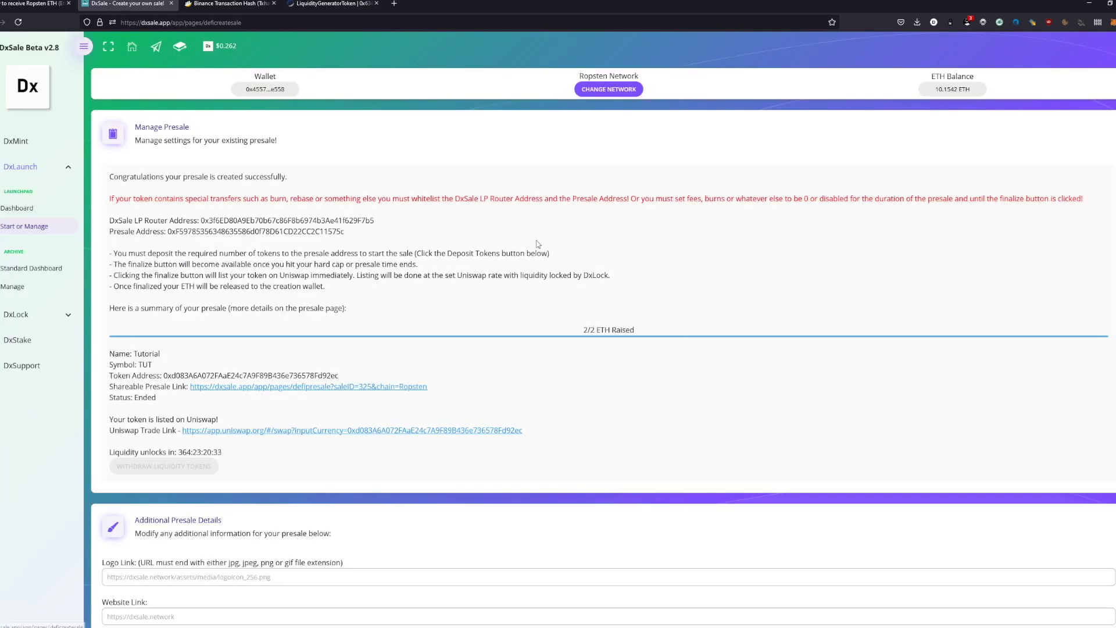
- Go back to DxMint, view the token type list unchanged, then return to Etherscan
click(26, 168)
click(18, 138)
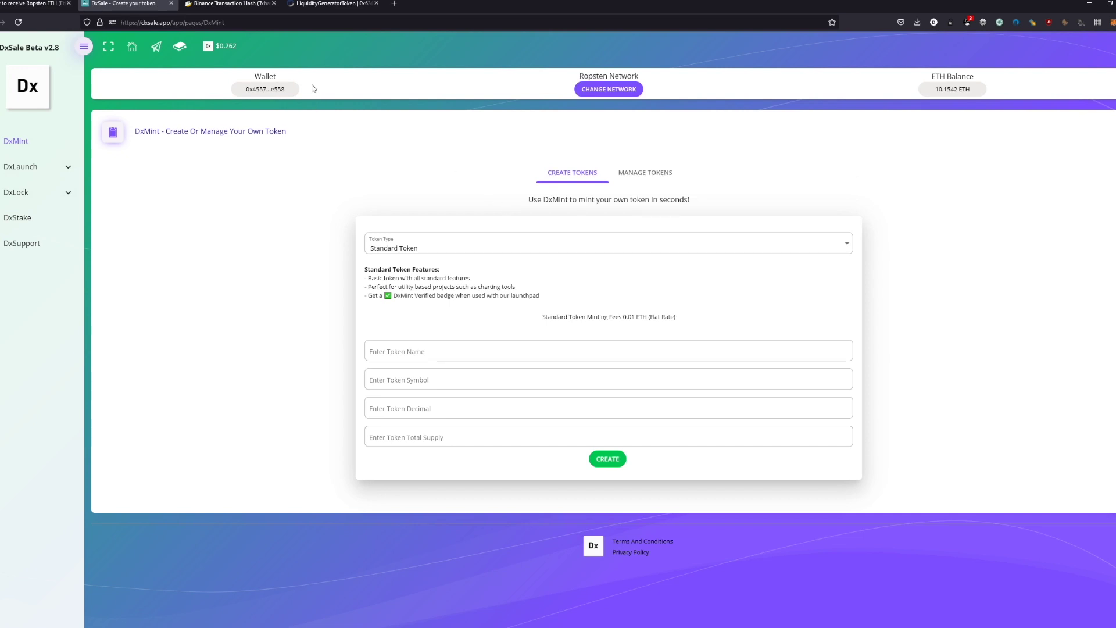
click(494, 254)
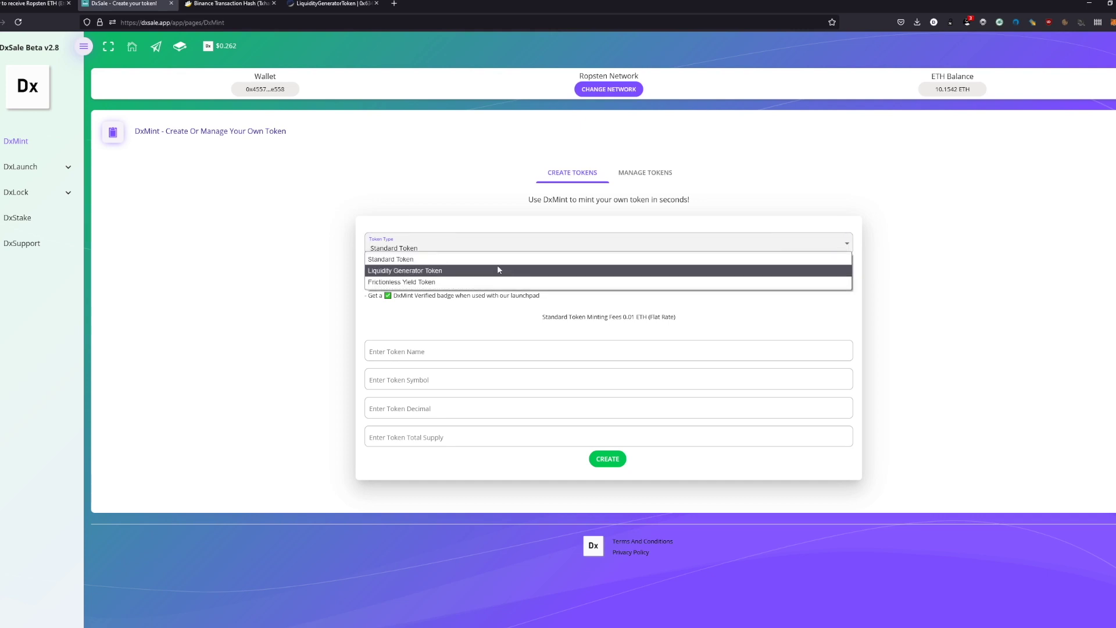
key(Escape)
key(ctrl+Tab)
key(ctrl+Tab)
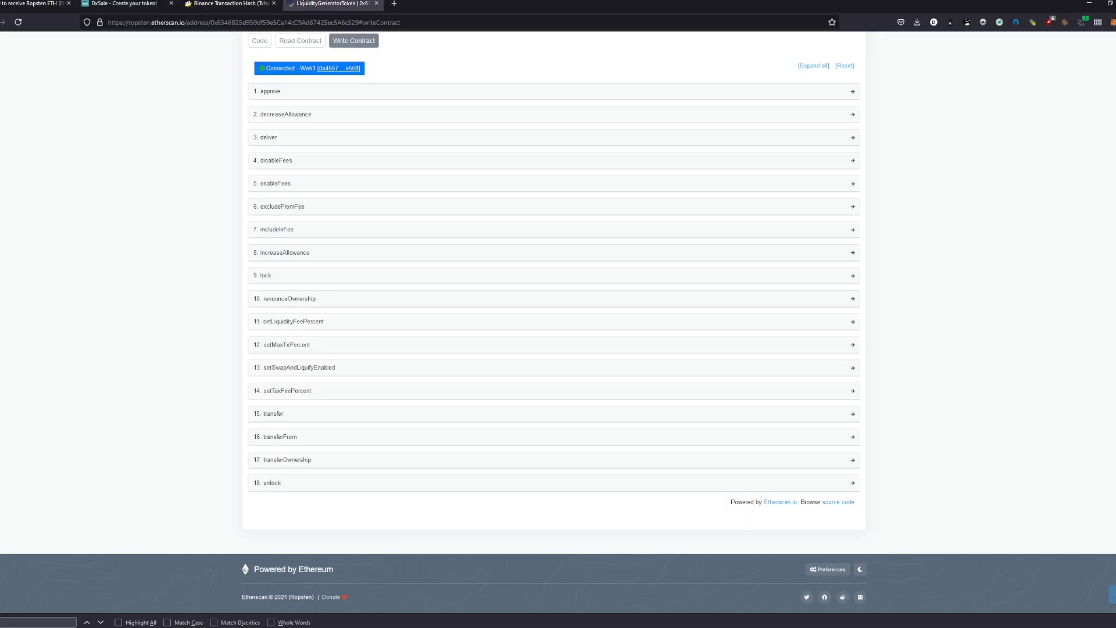
- Open the TestToken1 tracker's Holders list, showing one holder with 100% of 1,000 TT1
click(248, 3)
key(ctrl+Tab)
scroll(343, 184, up, 4)
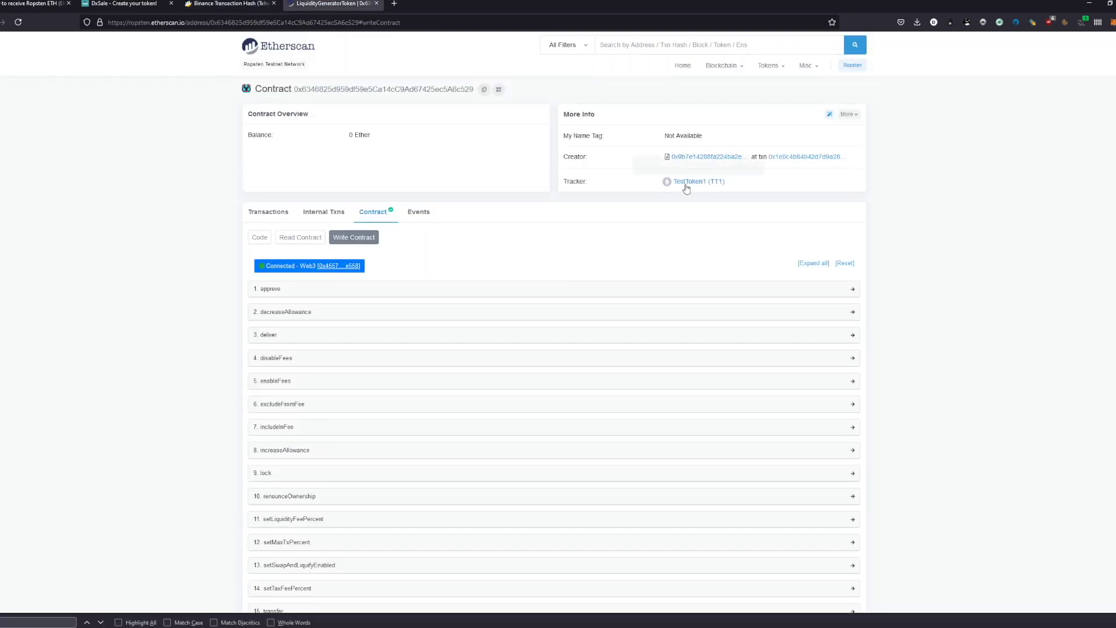
click(687, 186)
click(300, 216)
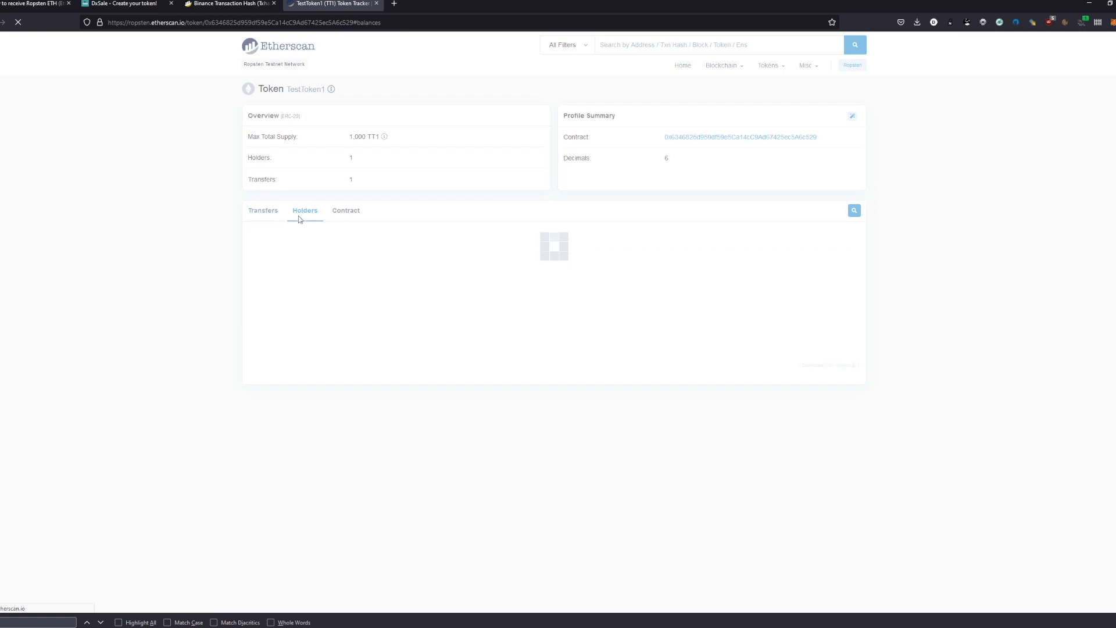
double_click(349, 295)
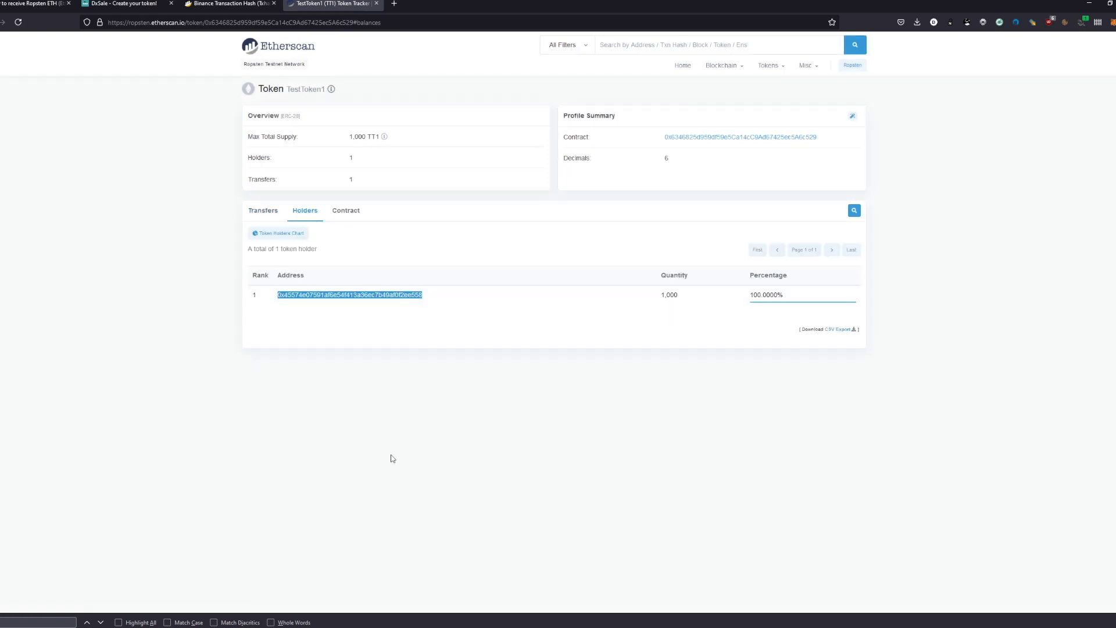
- Look up the contract owner's address under Read Contract
click(350, 211)
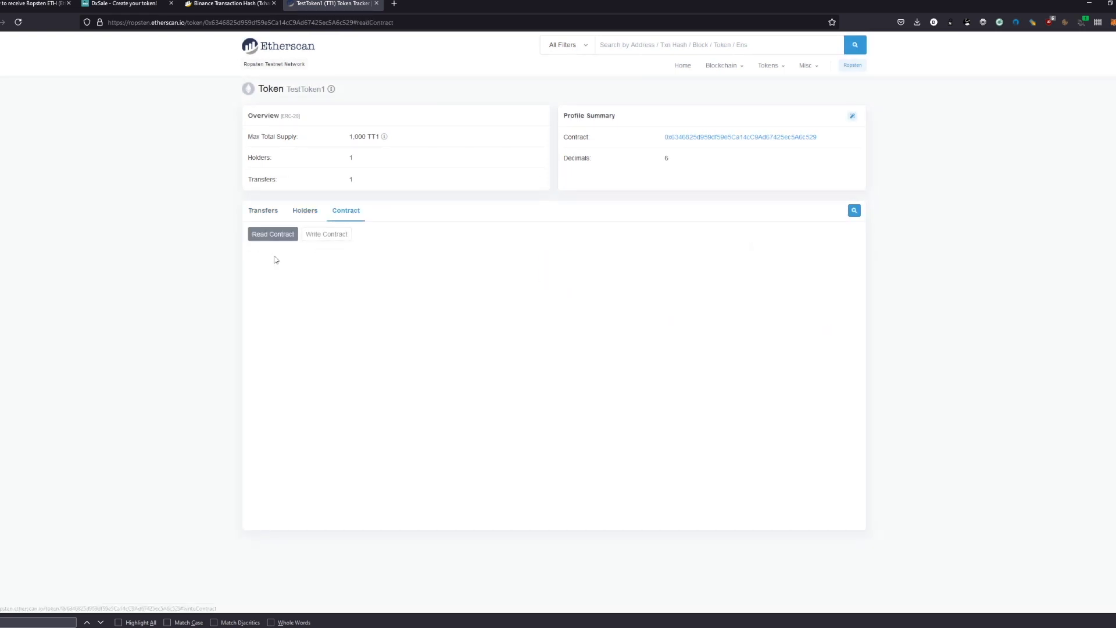
scroll(281, 394, down, 4)
click(295, 455)
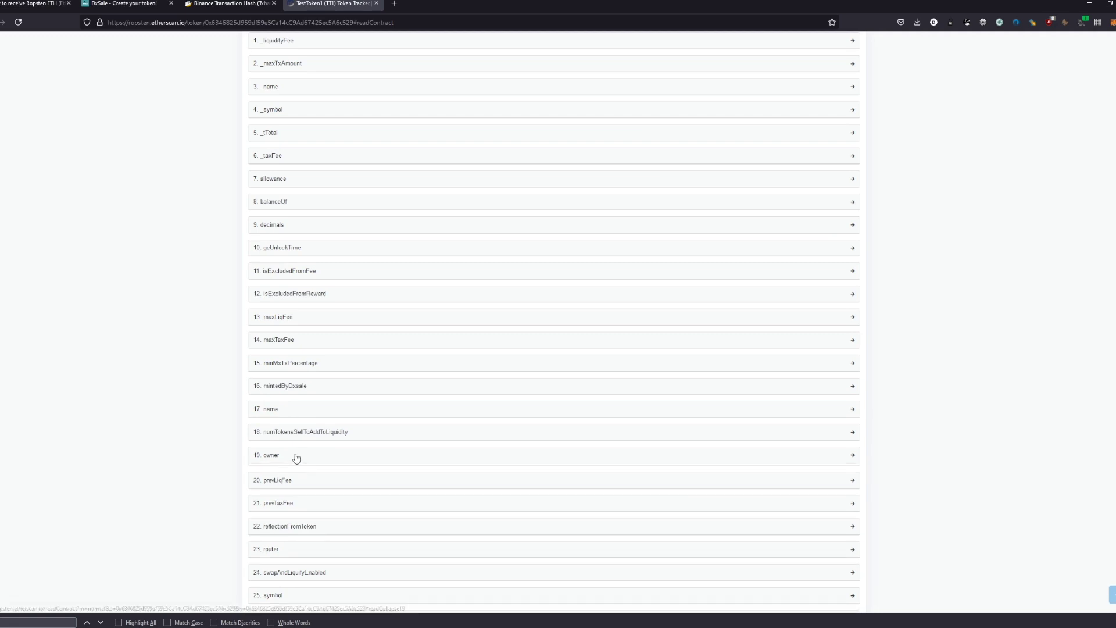
scroll(215, 418, down, 2)
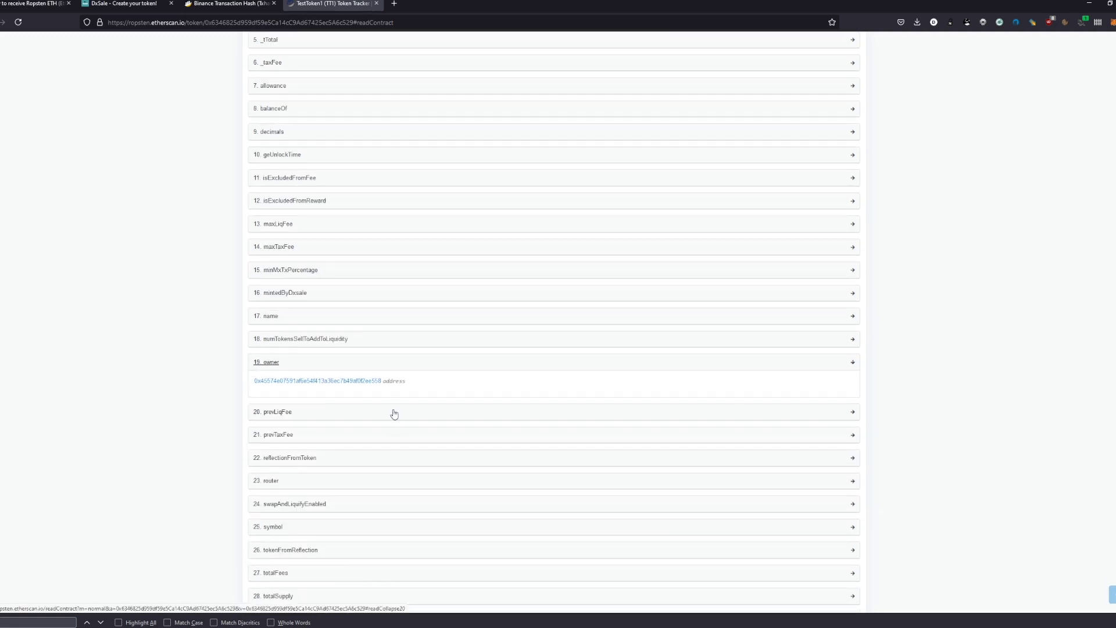
scroll(479, 489, up, 3)
scroll(479, 489, up, 1)
click(122, 3)
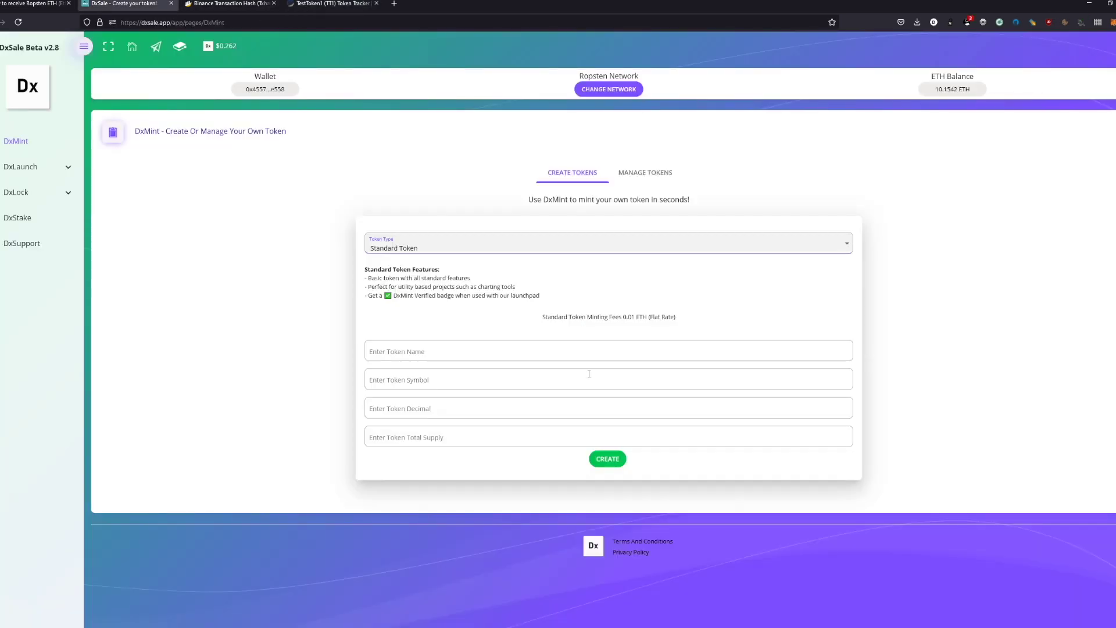
click(509, 245)
click(511, 259)
click(483, 246)
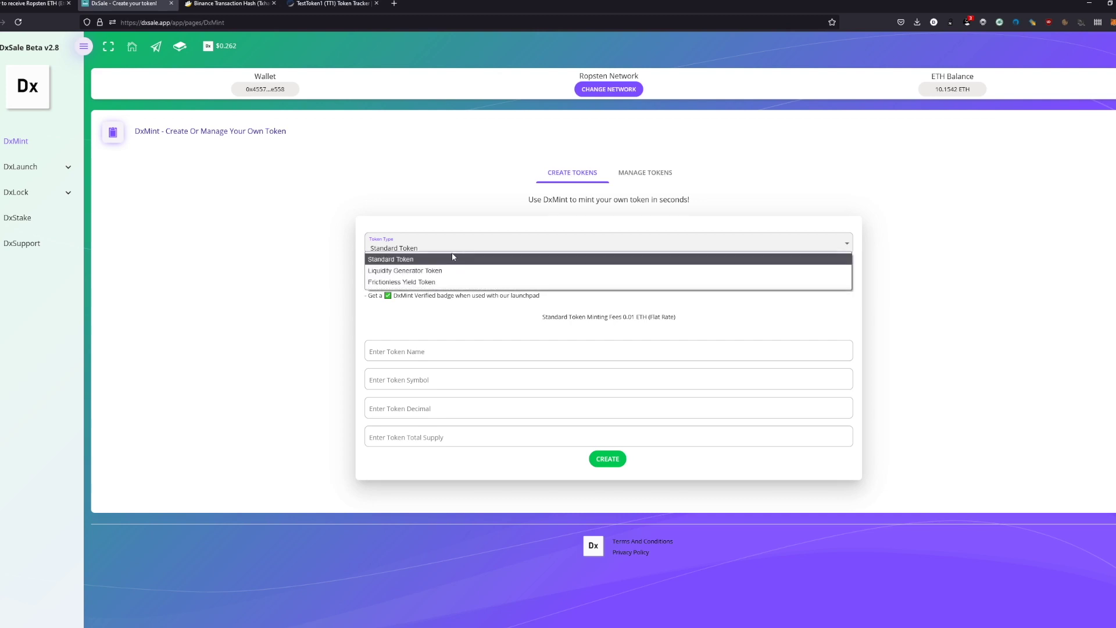
click(452, 252)
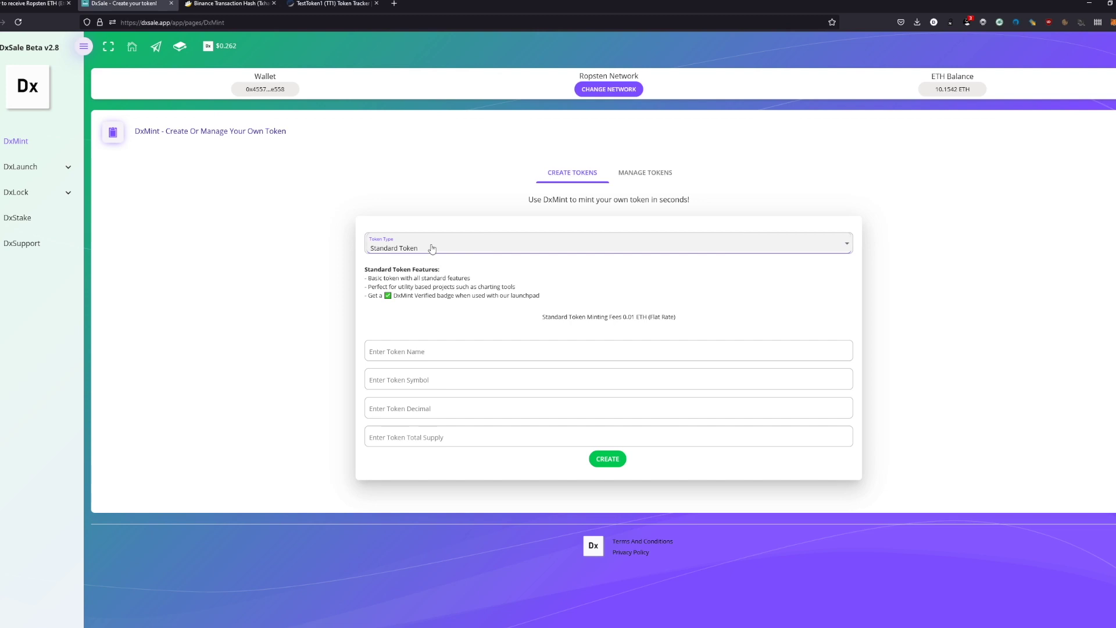
click(432, 248)
click(418, 283)
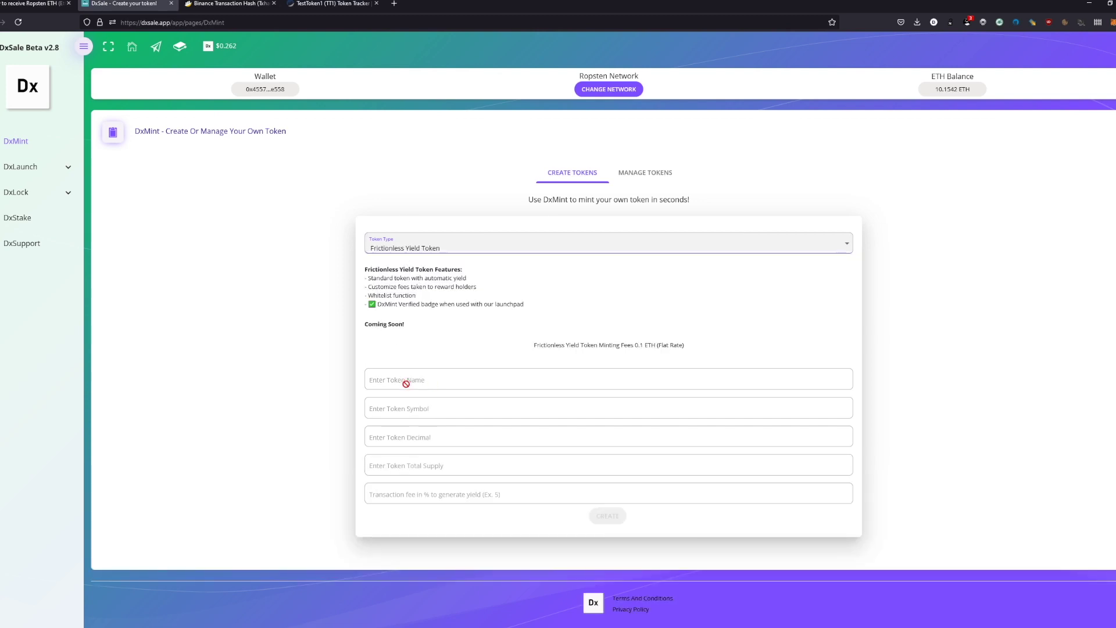
click(331, 3)
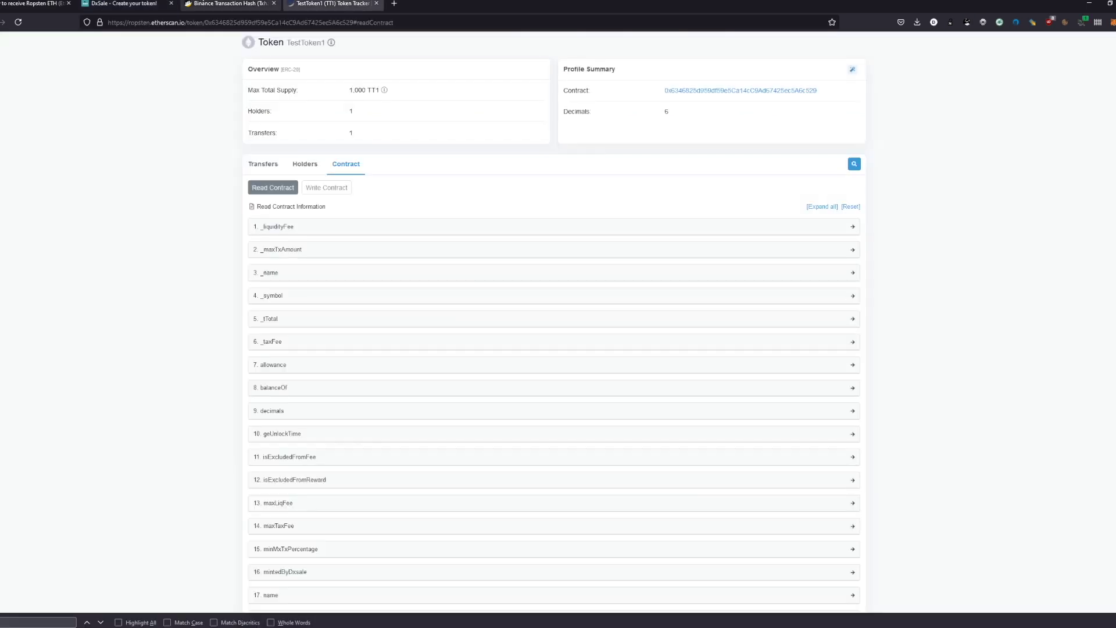
click(125, 3)
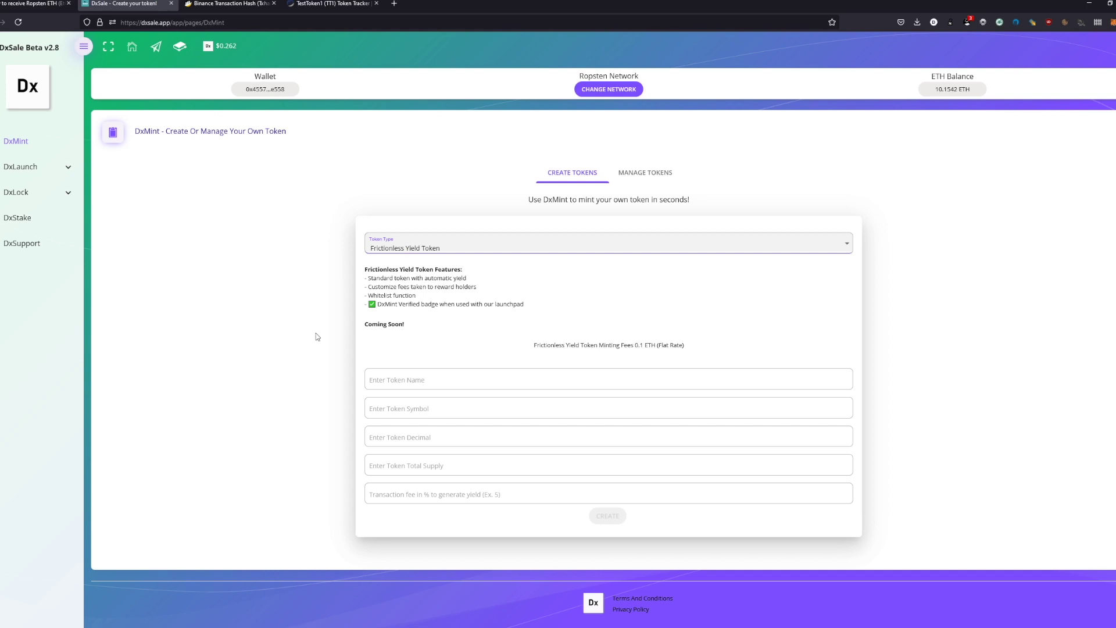
click(441, 249)
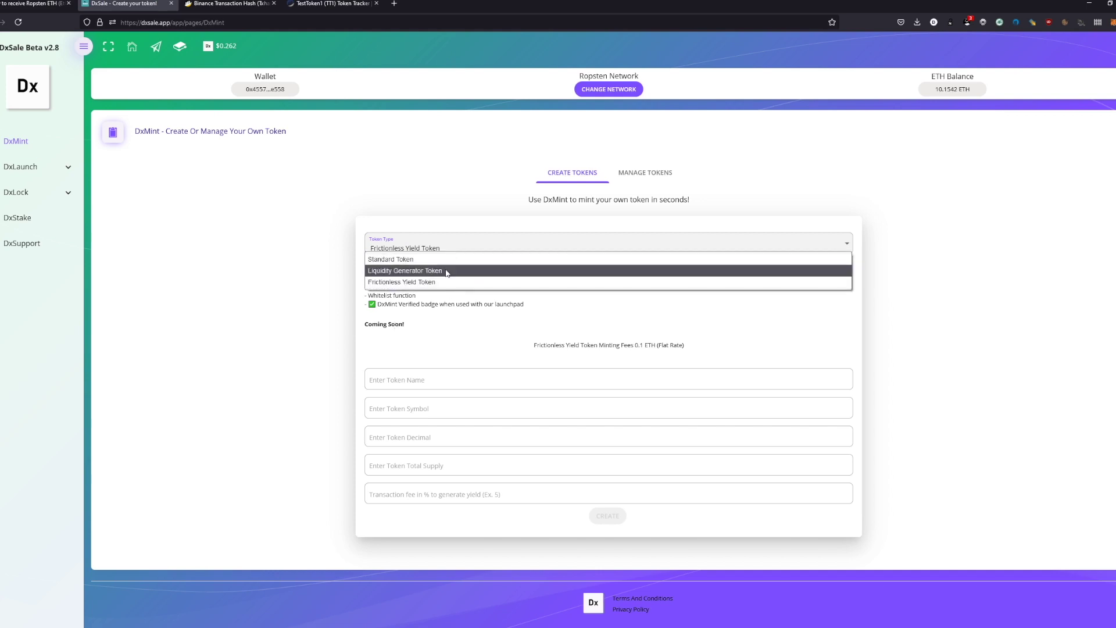
click(440, 281)
click(452, 247)
click(450, 259)
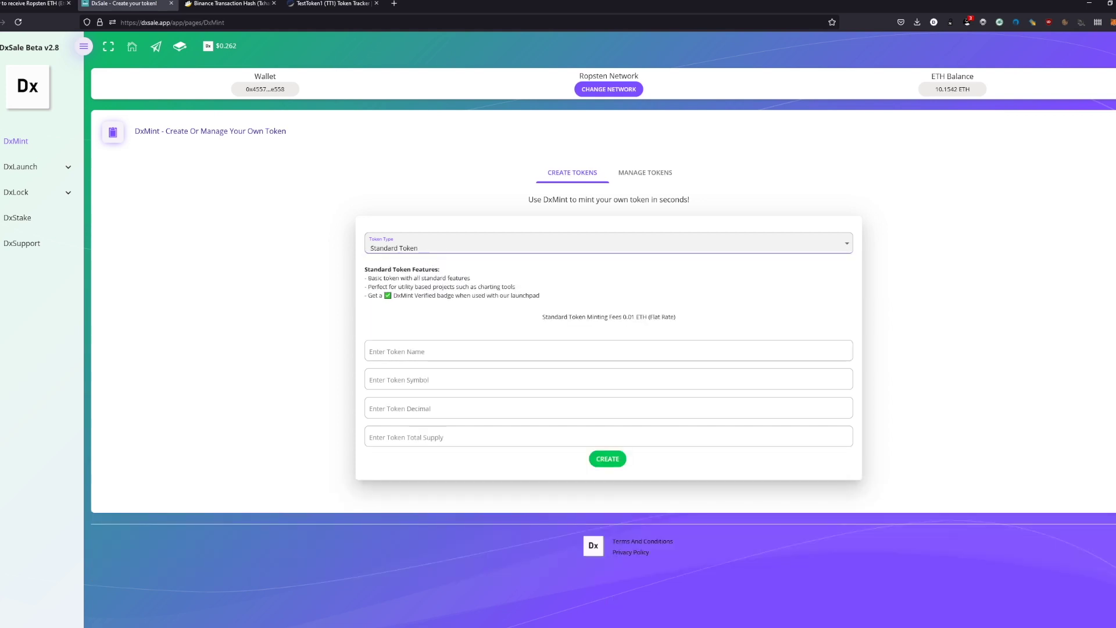
drag(564, 302, 691, 324)
click(351, 259)
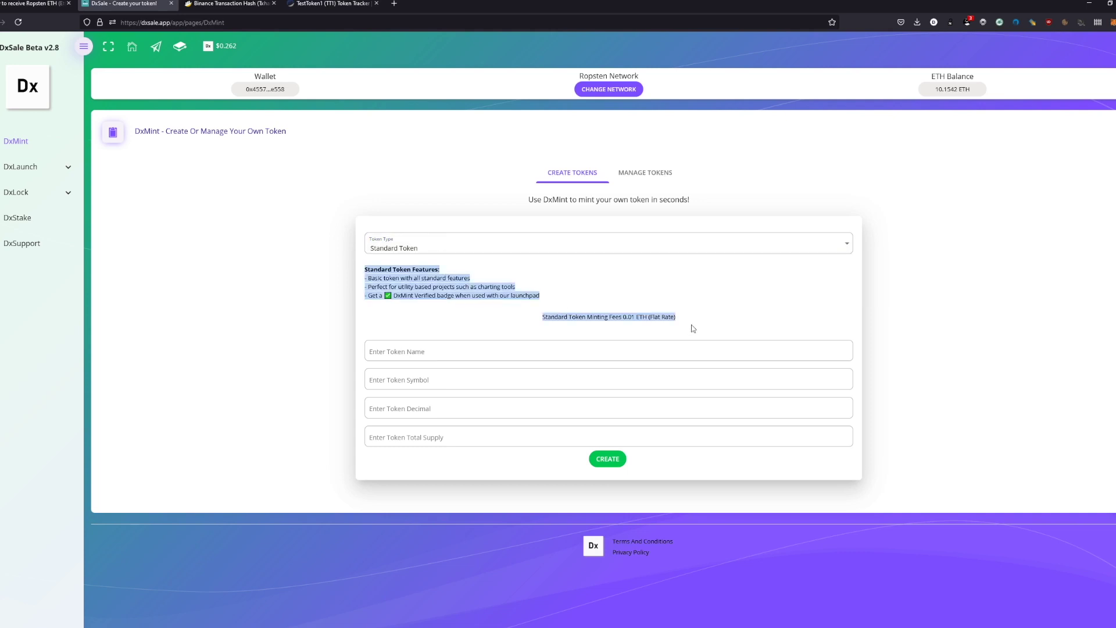